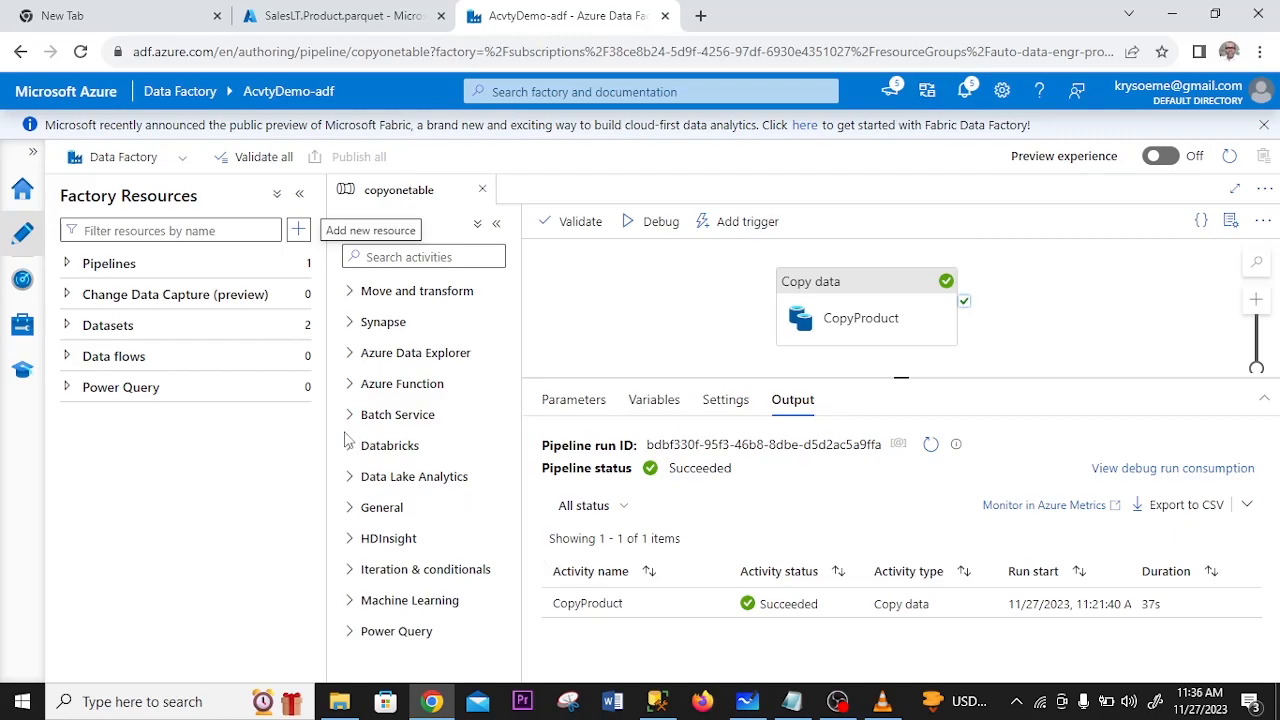
# - Create a new pipeline and name it copymultipletables
pyautogui.click(220, 263)
pyautogui.click(218, 262)
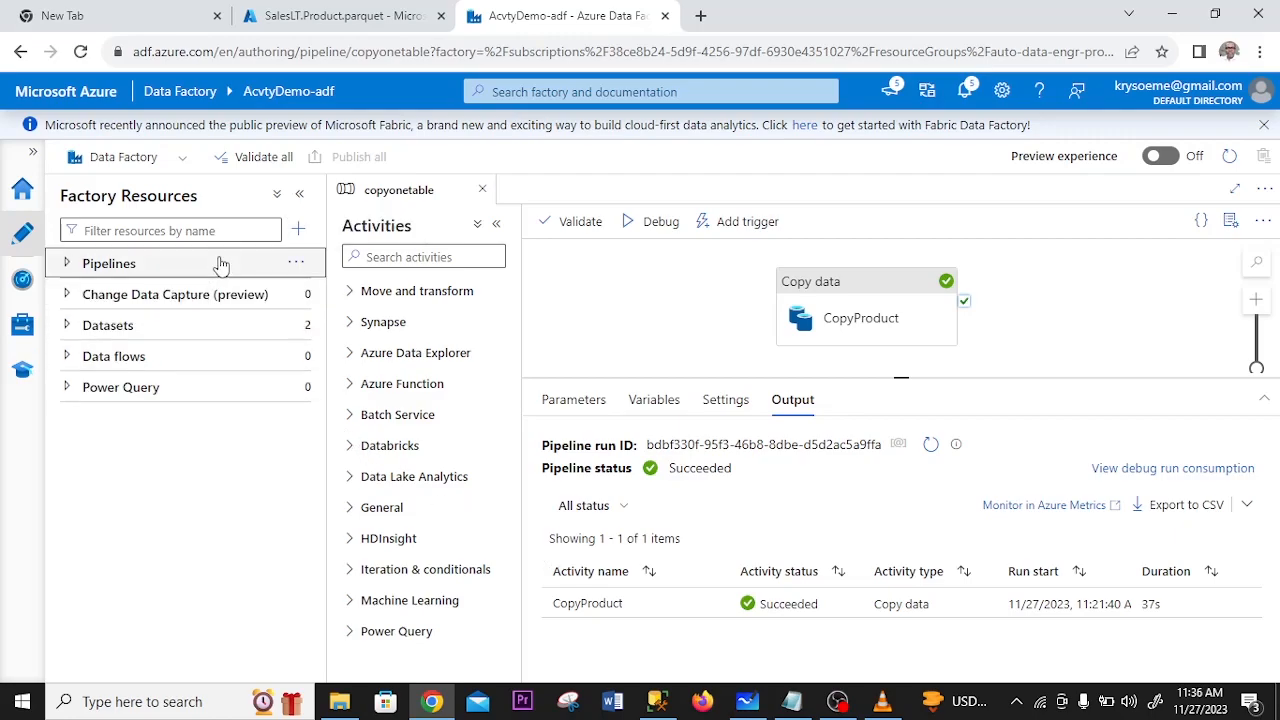
pyautogui.click(301, 231)
pyautogui.moveTo(343, 254)
pyautogui.click(535, 254)
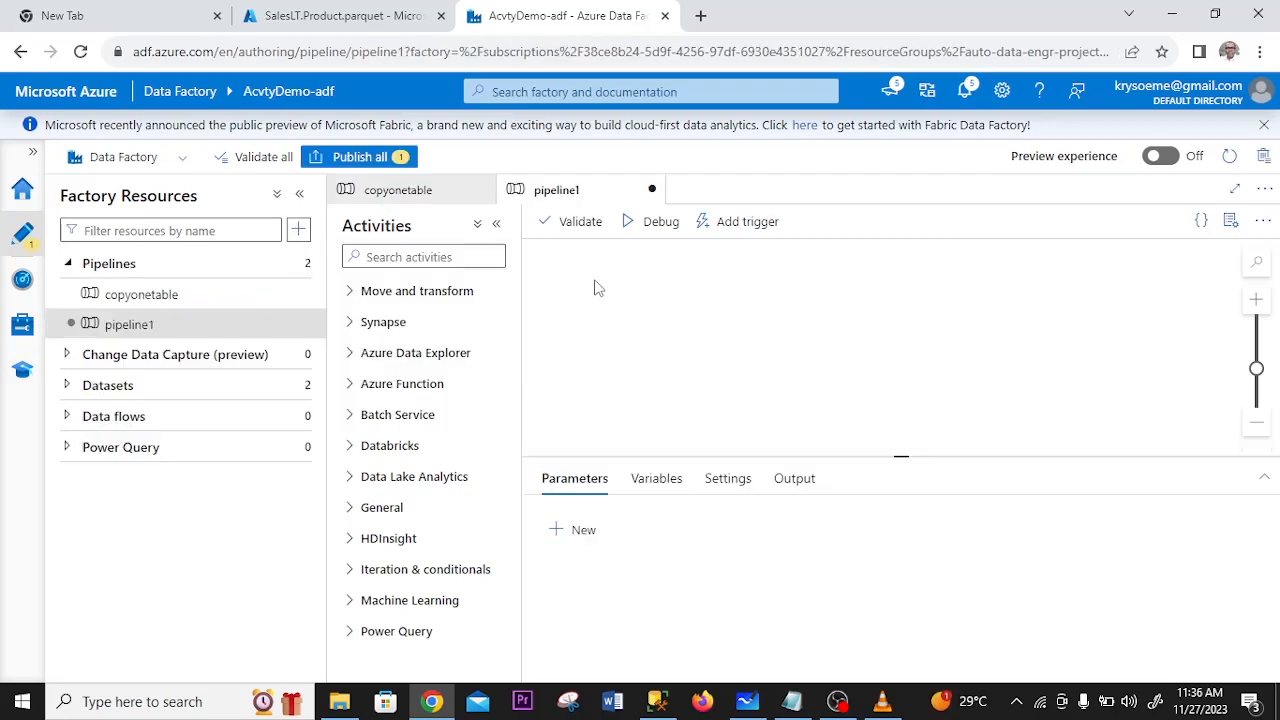
pyautogui.click(1096, 358)
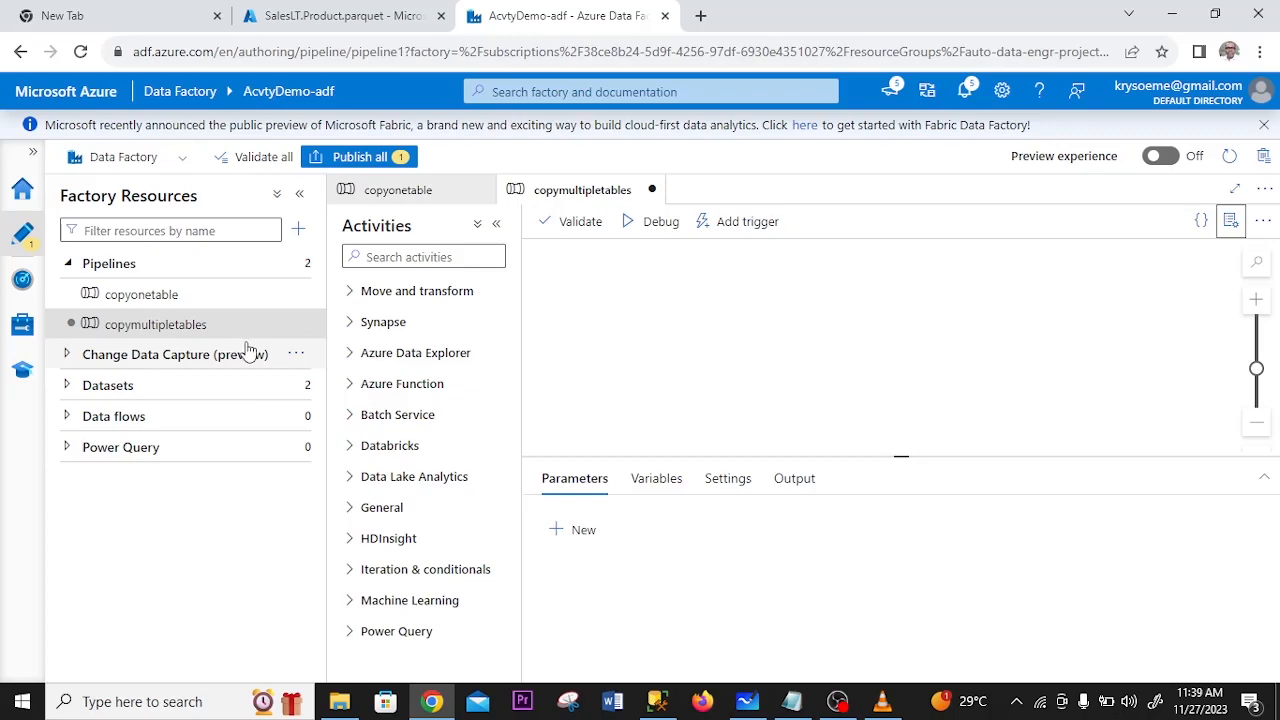
# - In SQL Server Management Studio, run the Notepad SELECT code in a new query to list schema and table names for the 'SalesLT' schema
pyautogui.click(657, 702)
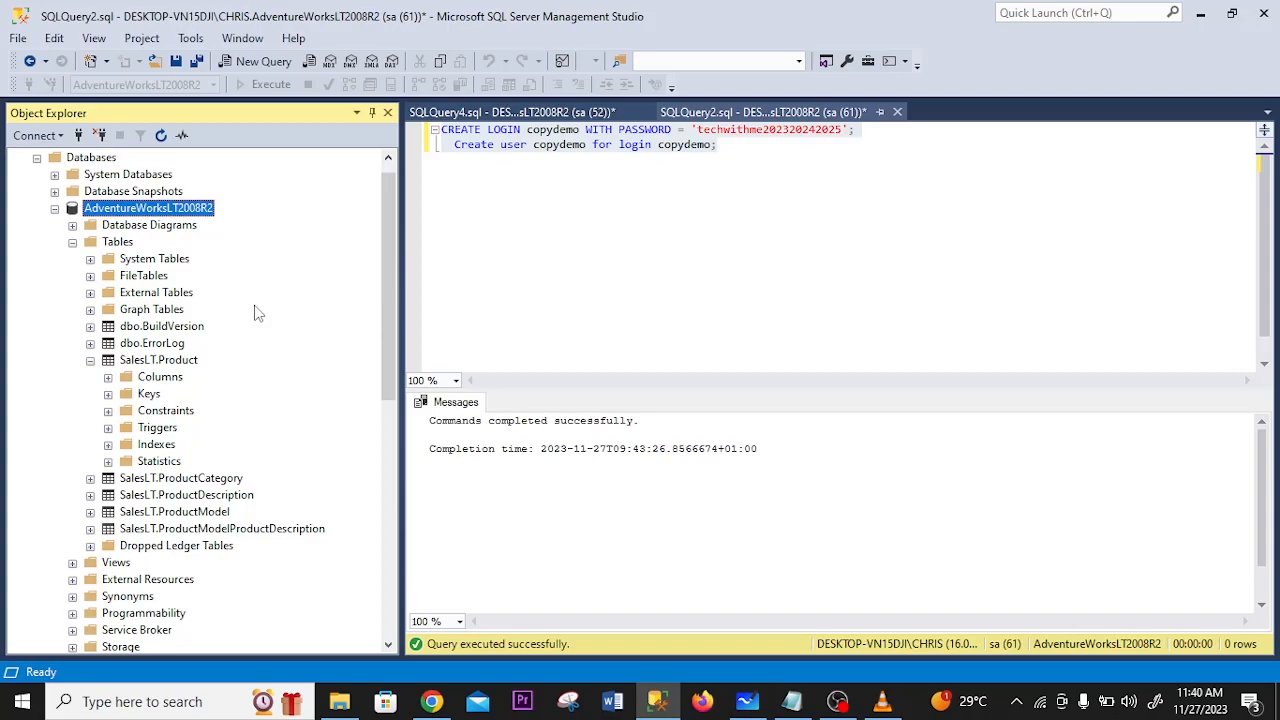
pyautogui.click(263, 61)
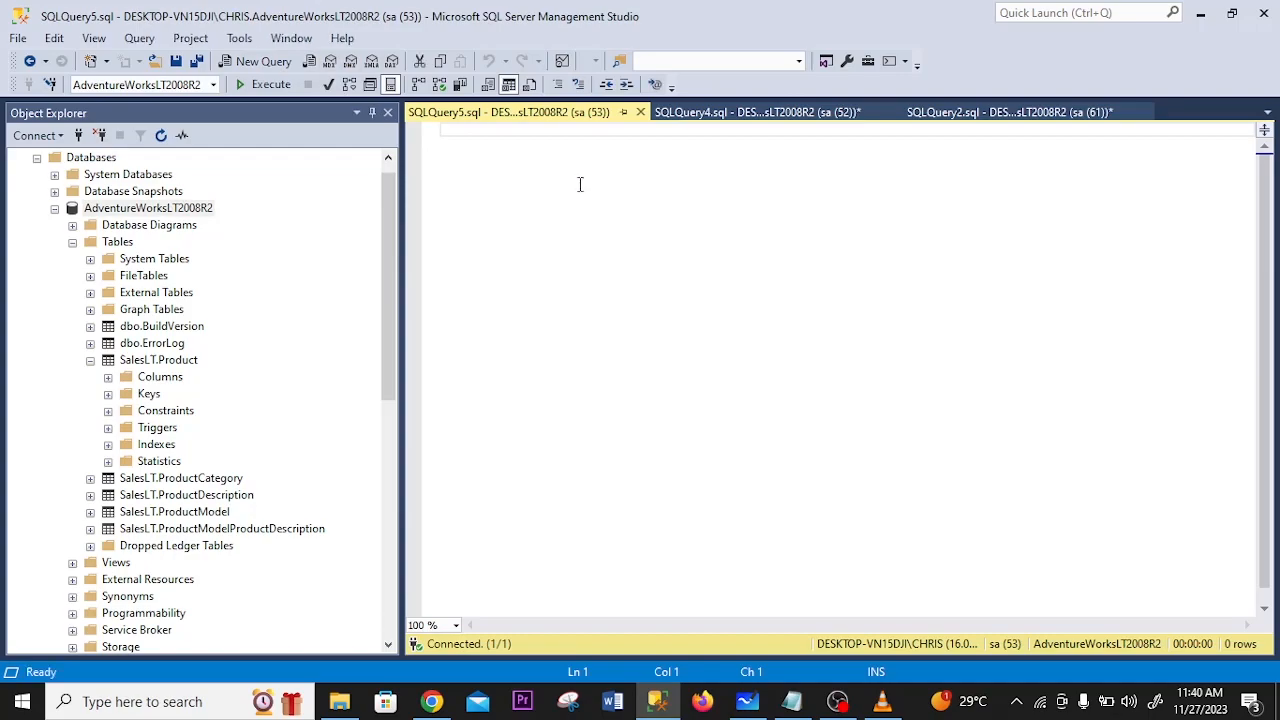
pyautogui.hotkey('alt', 'Tab')
pyautogui.moveTo(413, 302); pyautogui.dragTo(624, 413)
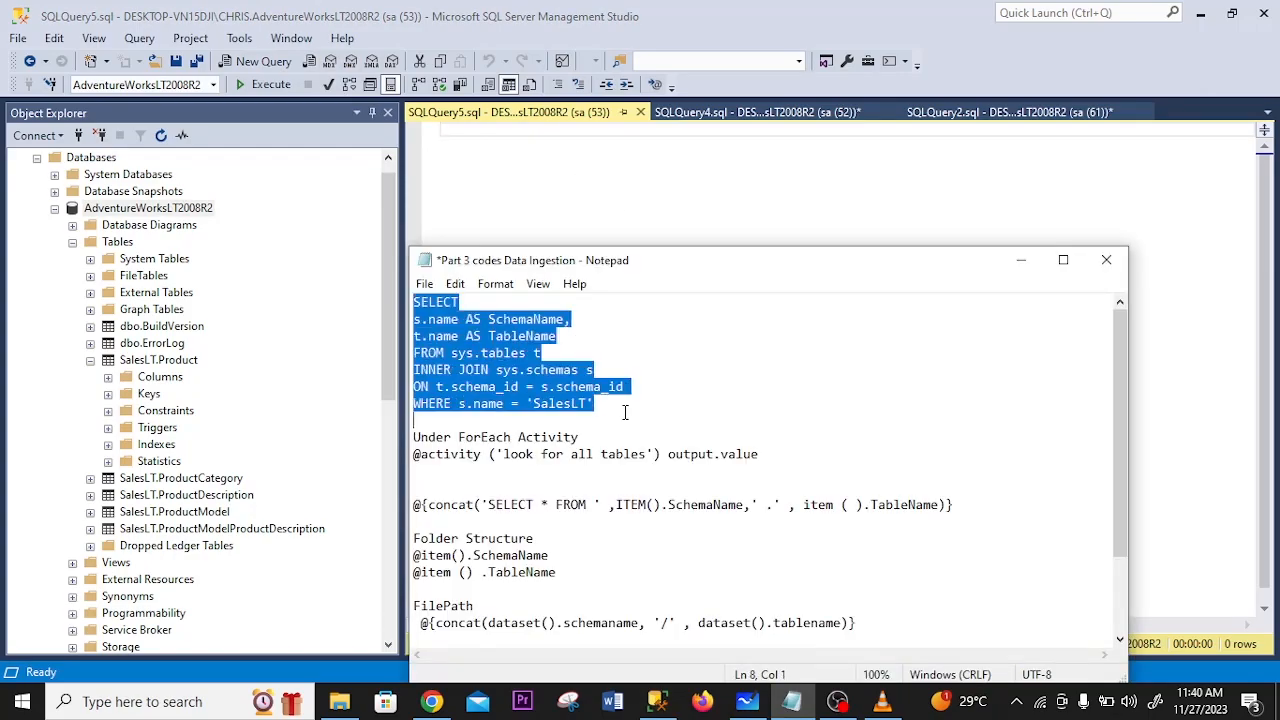
pyautogui.hotkey('ctrl', 'c')
pyautogui.click(613, 224)
pyautogui.hotkey('ctrl', 'v')
pyautogui.press('F5')
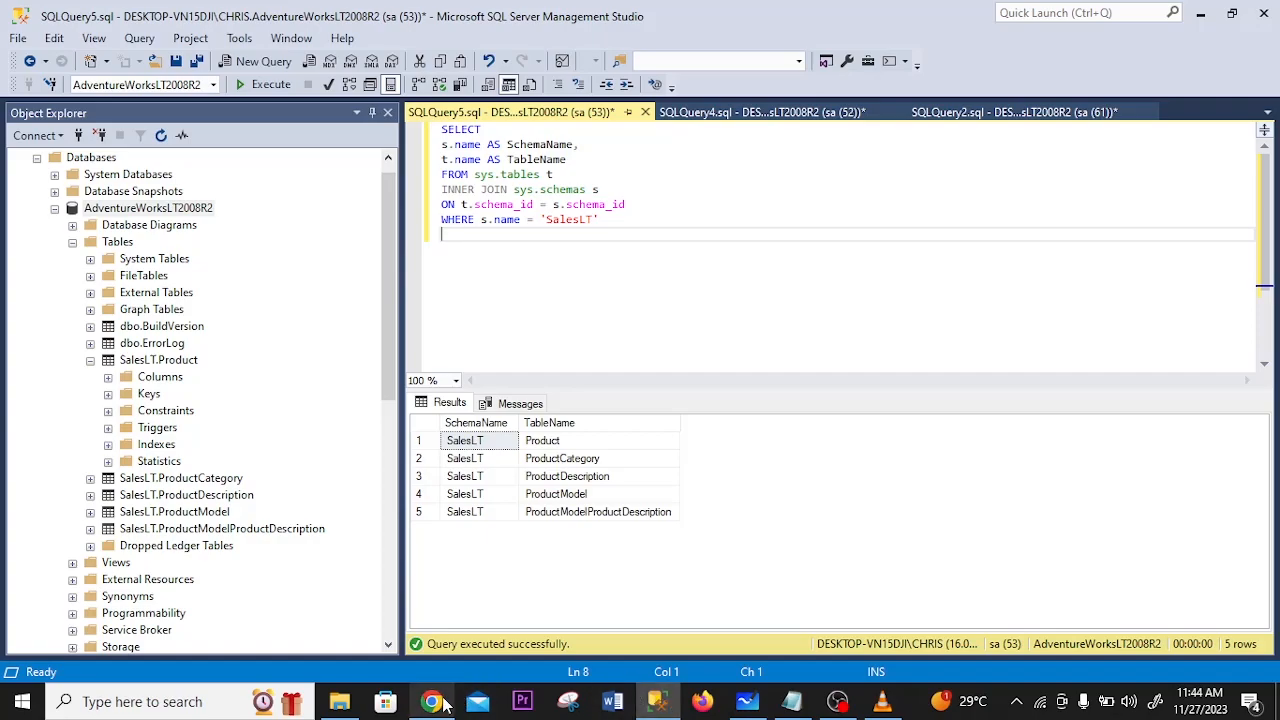
# - Switch back to Azure Data Factory in Chrome and add a Lookup activity to the copymultipletables pipeline
pyautogui.click(433, 704)
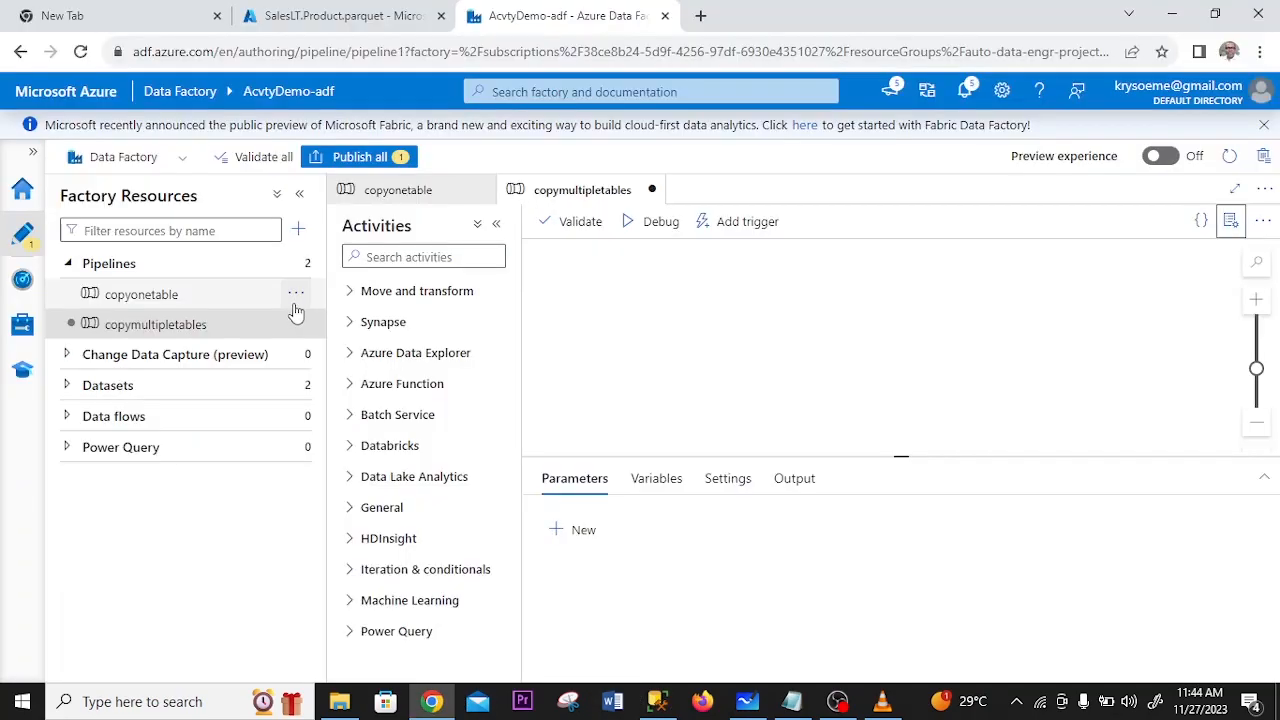
pyautogui.click(185, 335)
pyautogui.click(423, 256)
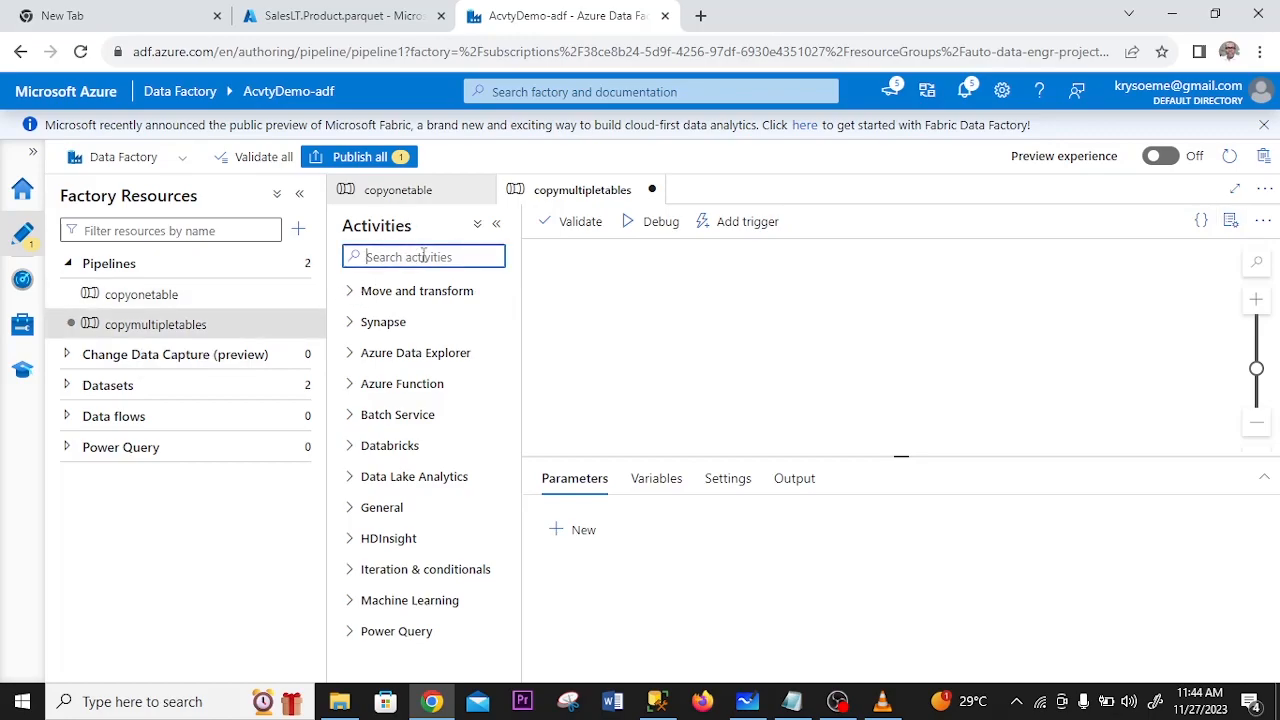
pyautogui.write('loo')
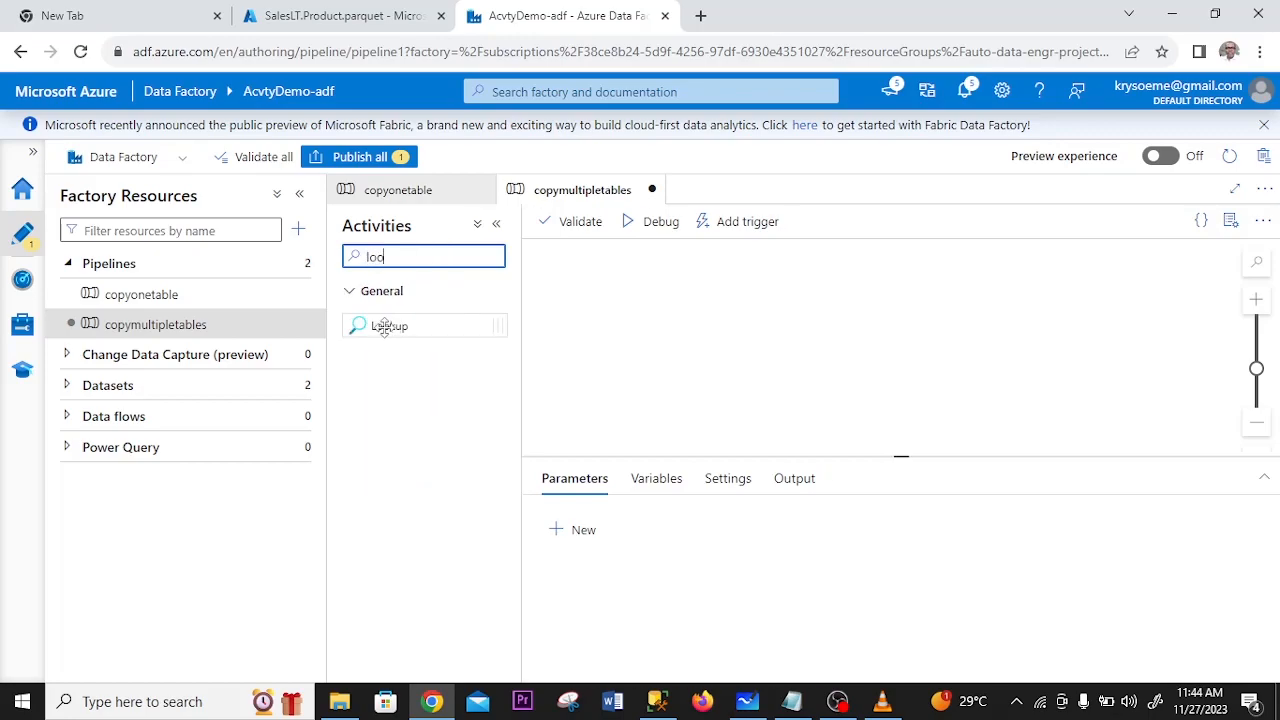
pyautogui.moveTo(385, 327); pyautogui.dragTo(734, 314)
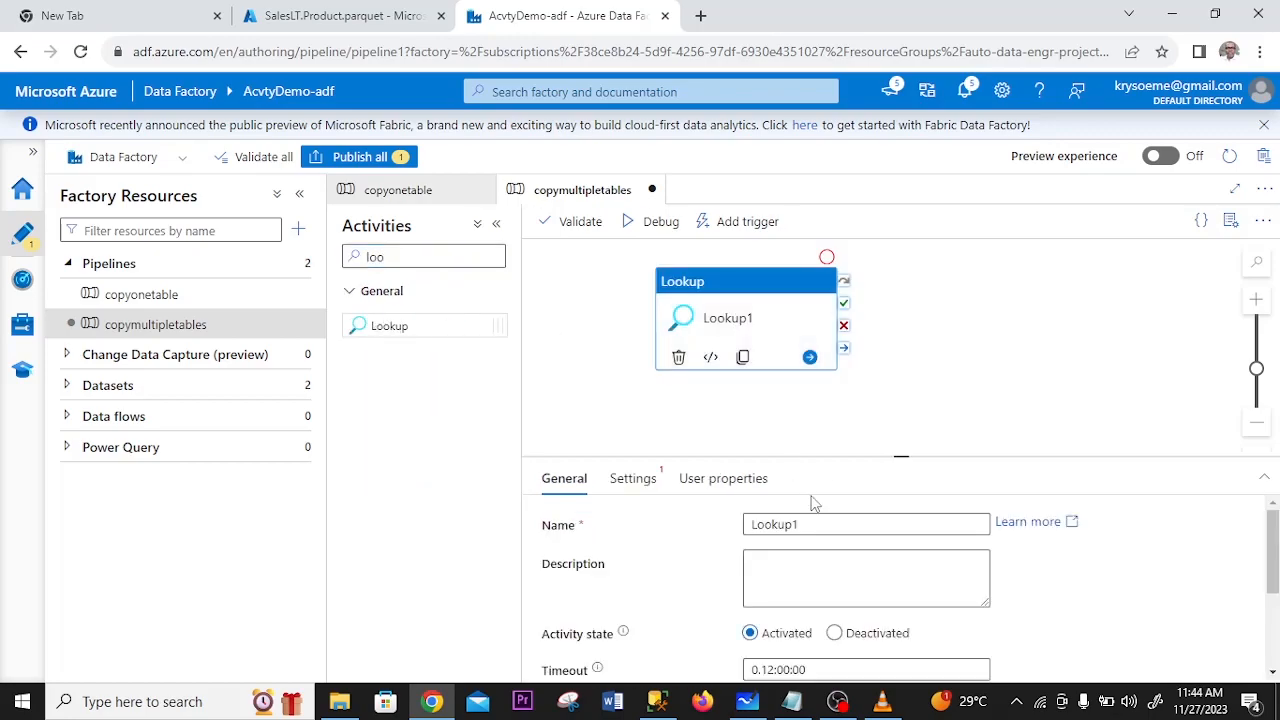
# - Rename the Lookup activity as Lookupforfivetables
pyautogui.click(814, 525)
pyautogui.press('BackSpace')
pyautogui.write('forfi')
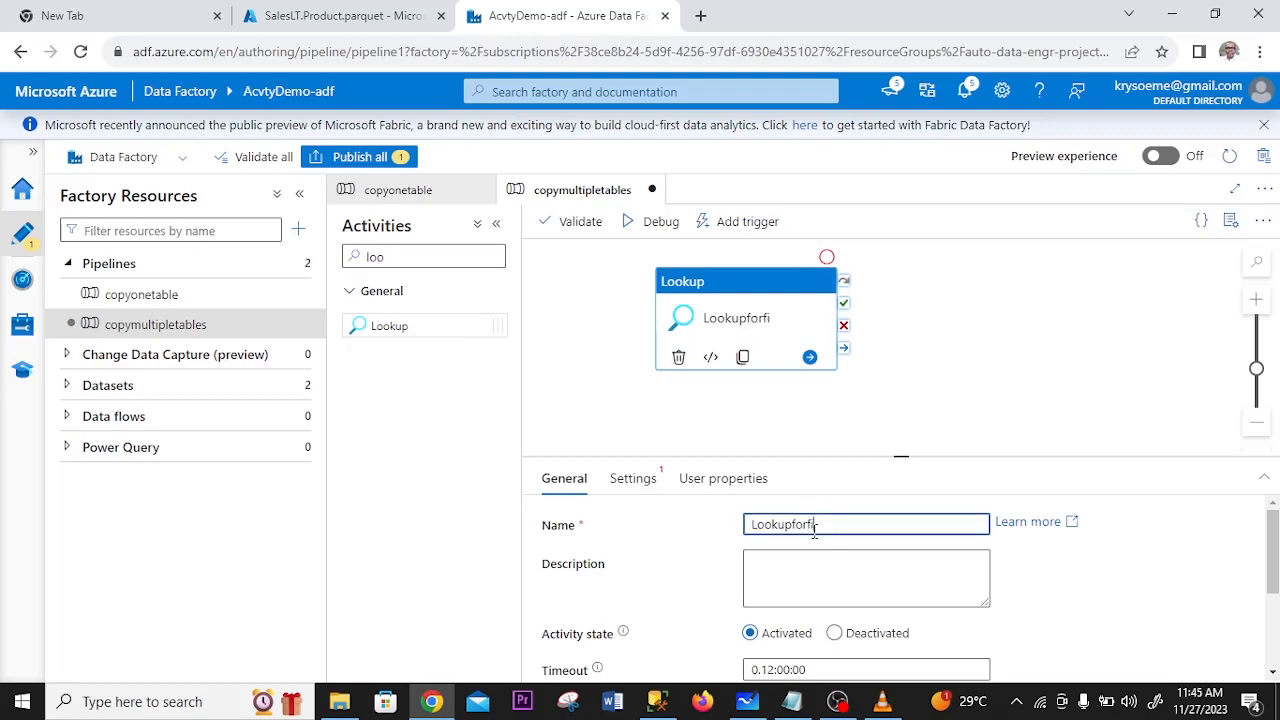
pyautogui.write('vetables')
# - Start a new SQL server dataset as the source dataset of the Lookup activity
pyautogui.click(635, 478)
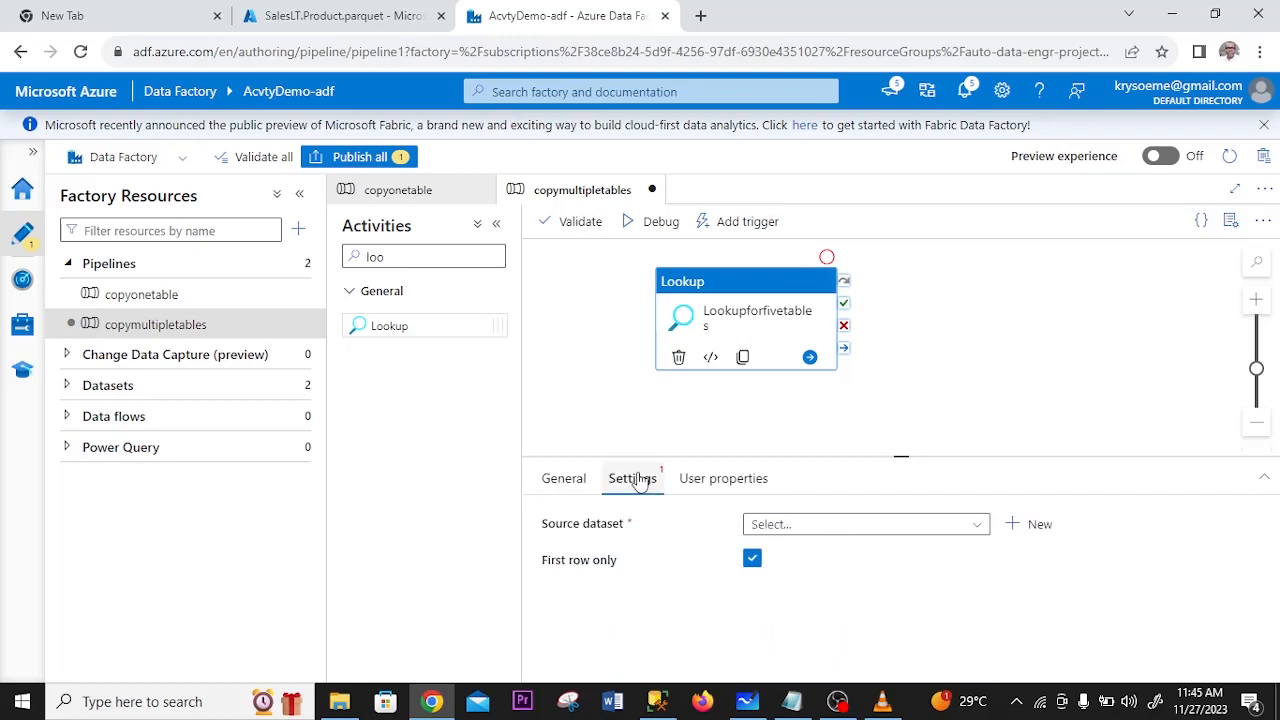
pyautogui.click(960, 525)
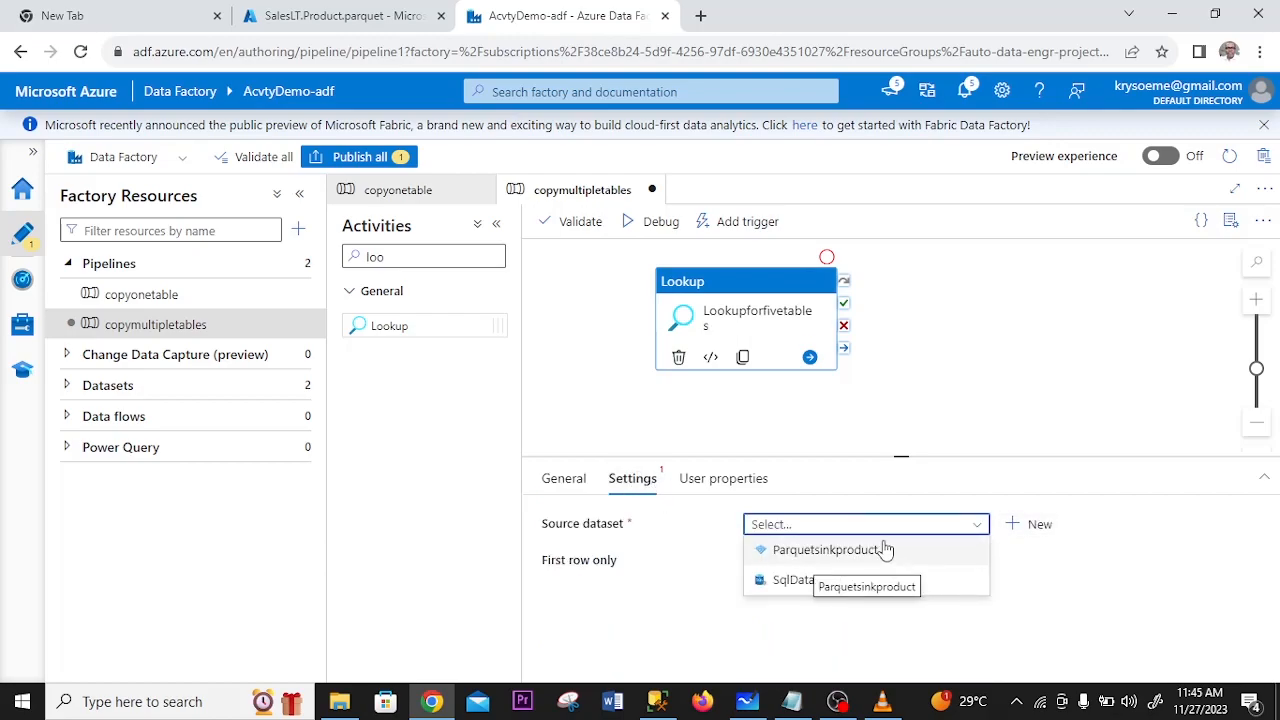
pyautogui.click(1031, 524)
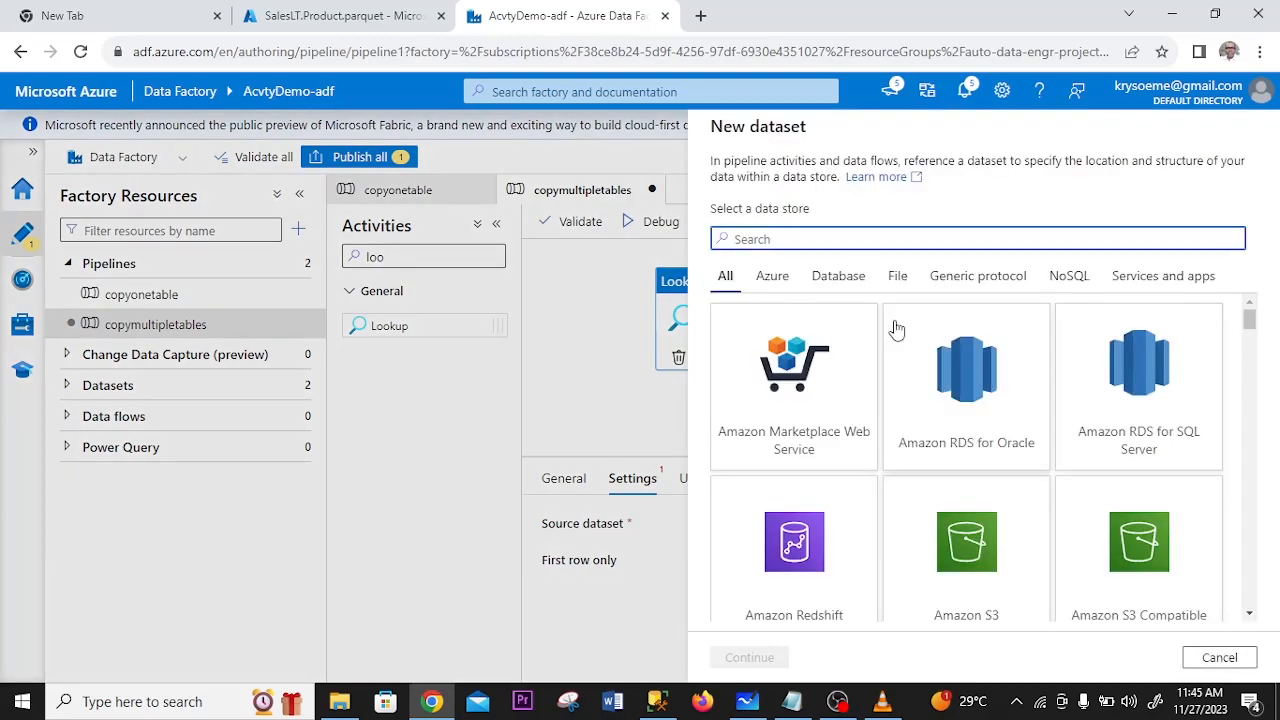
pyautogui.write('sql ser')
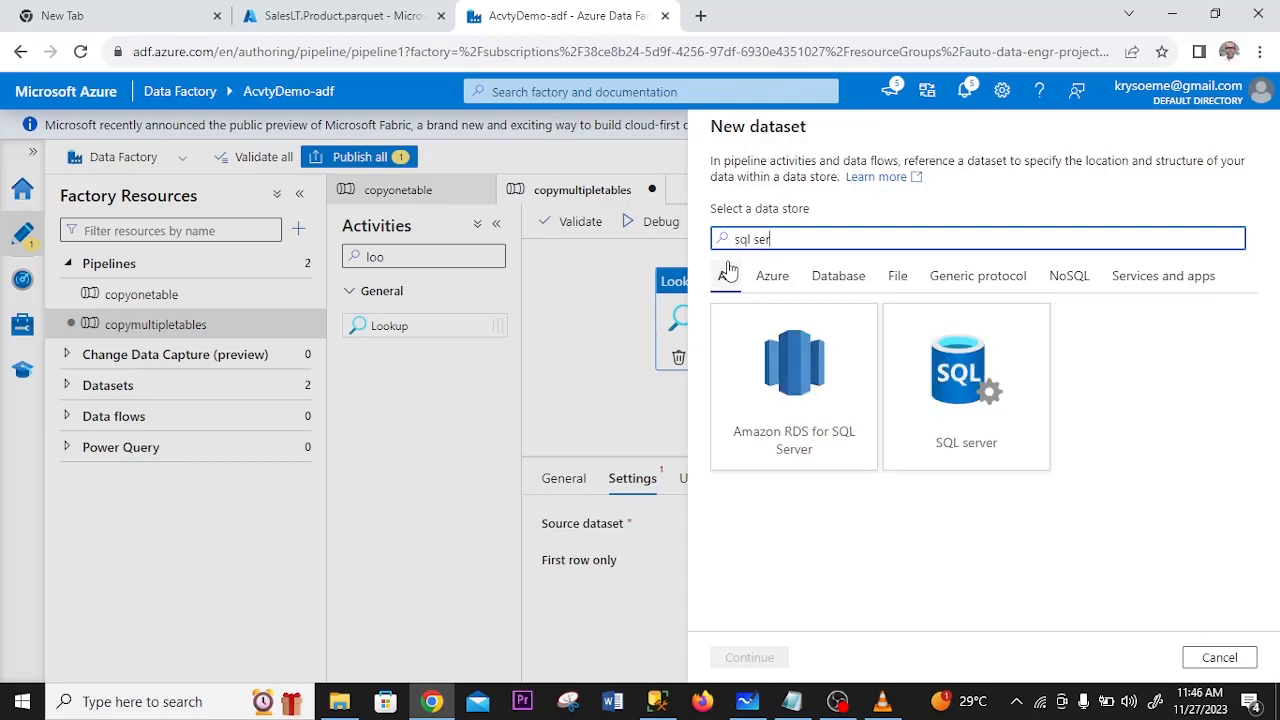
pyautogui.click(952, 395)
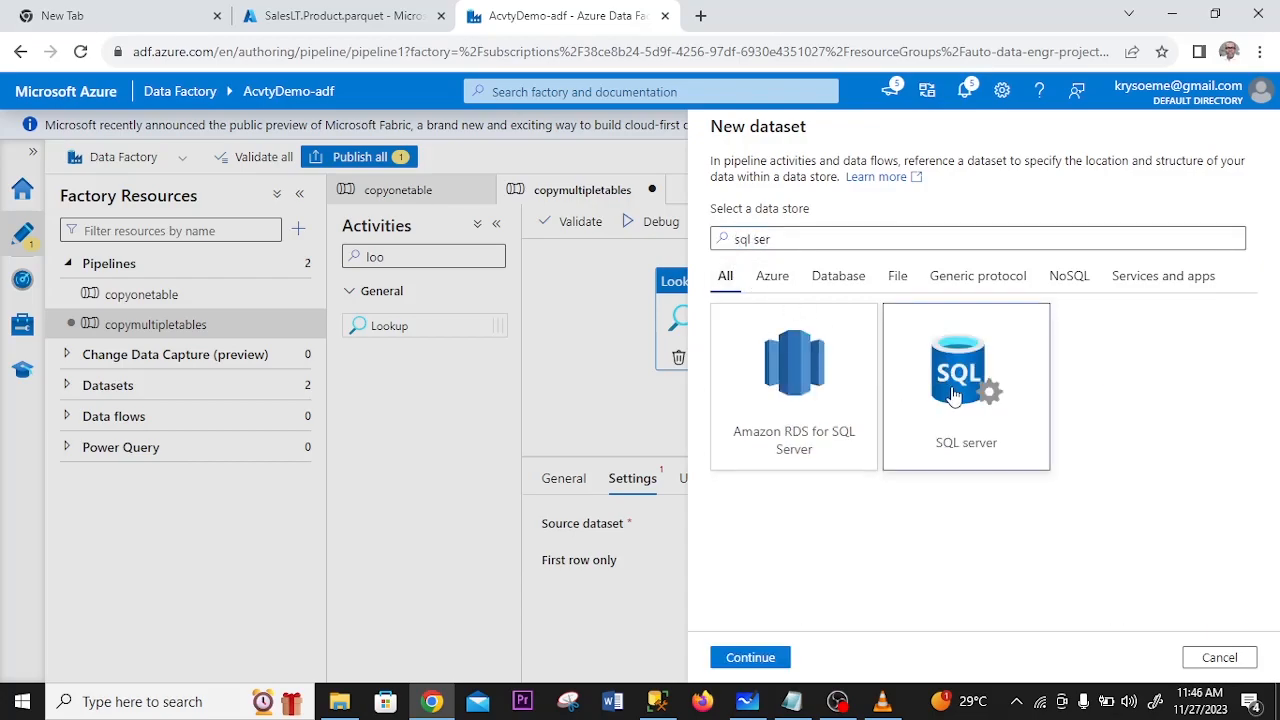
pyautogui.click(742, 657)
# - Name the dataset SqlServerTables, link it to SqllinkedserProduct, and create it without selecting a table
pyautogui.click(886, 185)
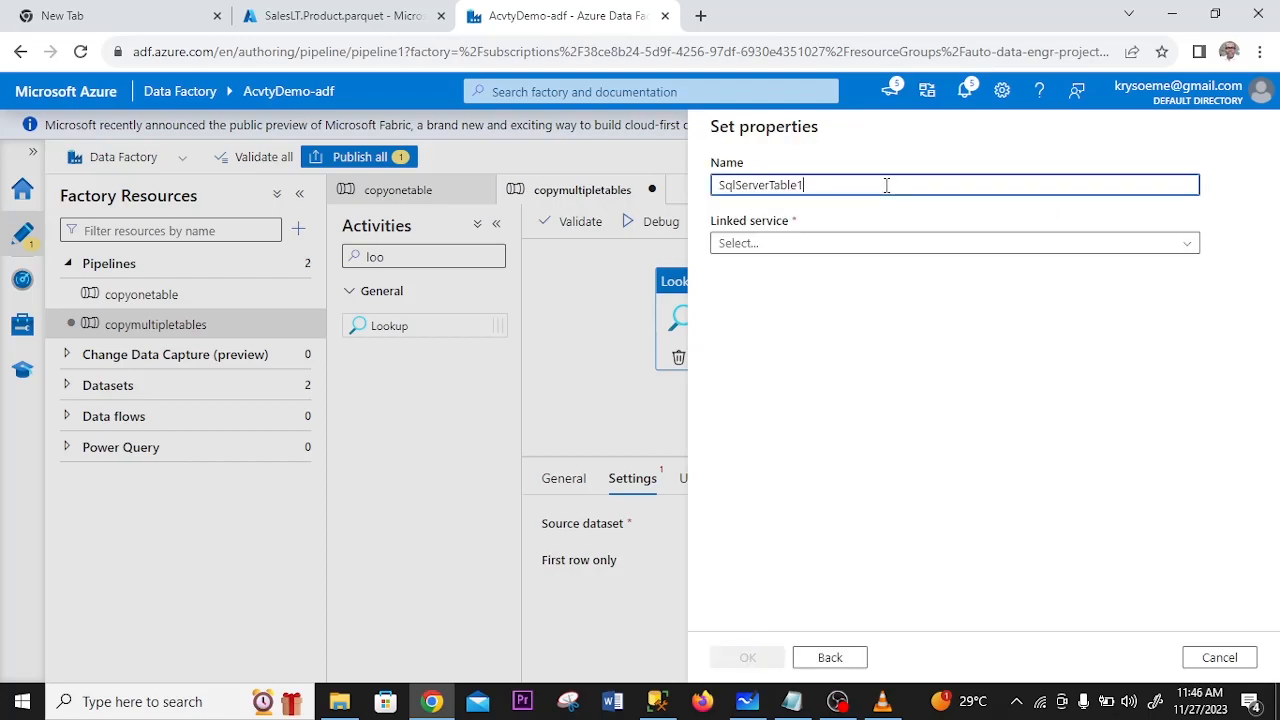
pyautogui.click(813, 244)
pyautogui.click(799, 334)
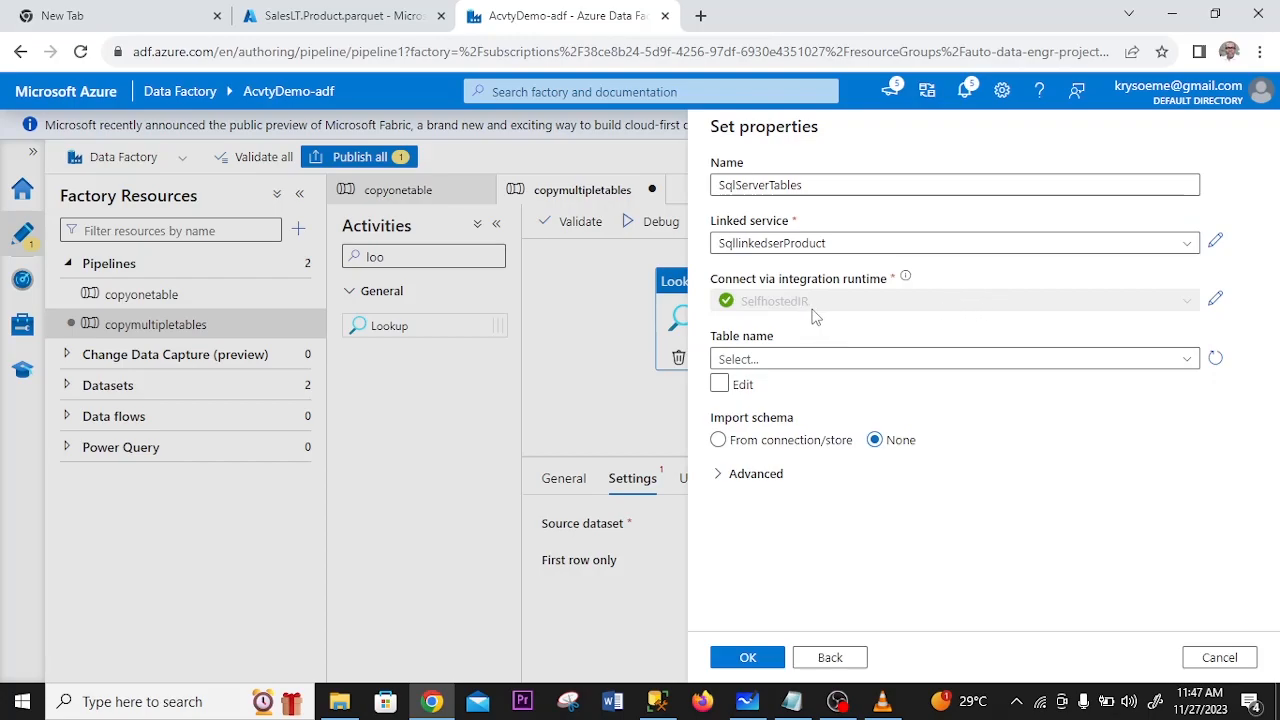
pyautogui.click(942, 363)
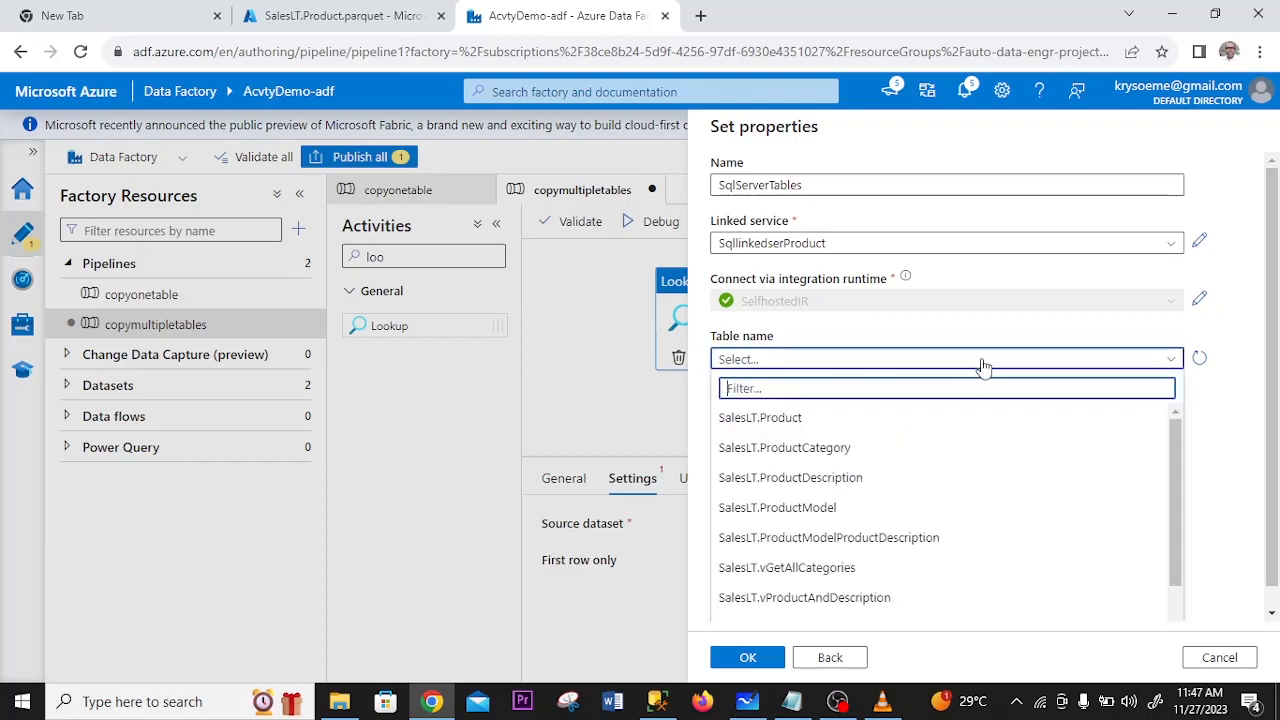
pyautogui.click(1220, 423)
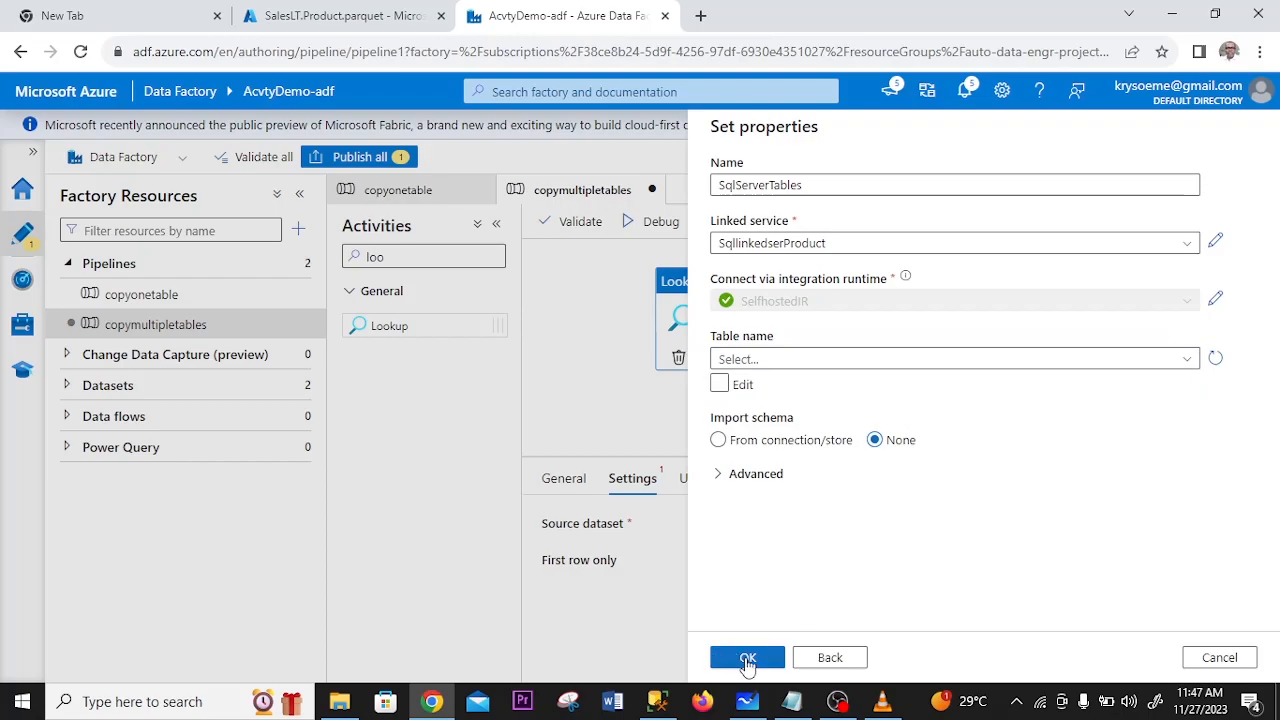
pyautogui.click(747, 657)
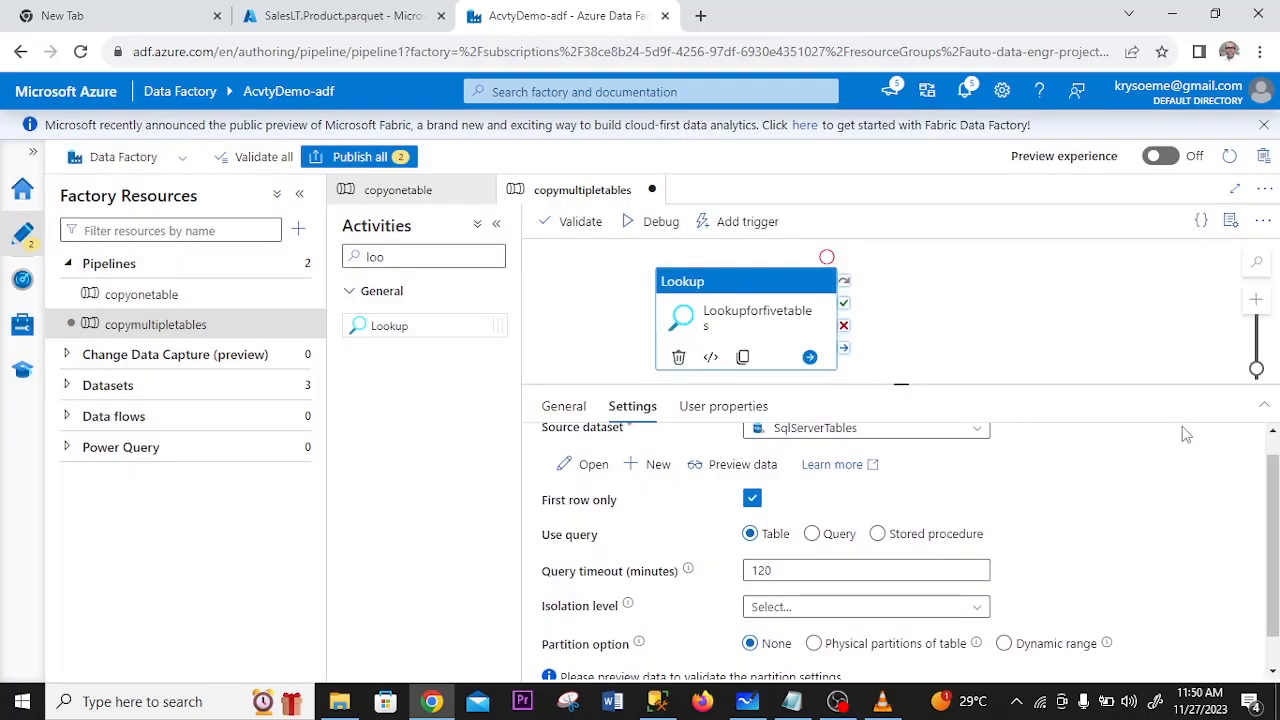
# - Set the Lookup to use a query and paste in the 'SalesLT' schema and table query copied from SQL Server Management Studio
pyautogui.scroll(1, 1267, 500)
pyautogui.click(813, 559)
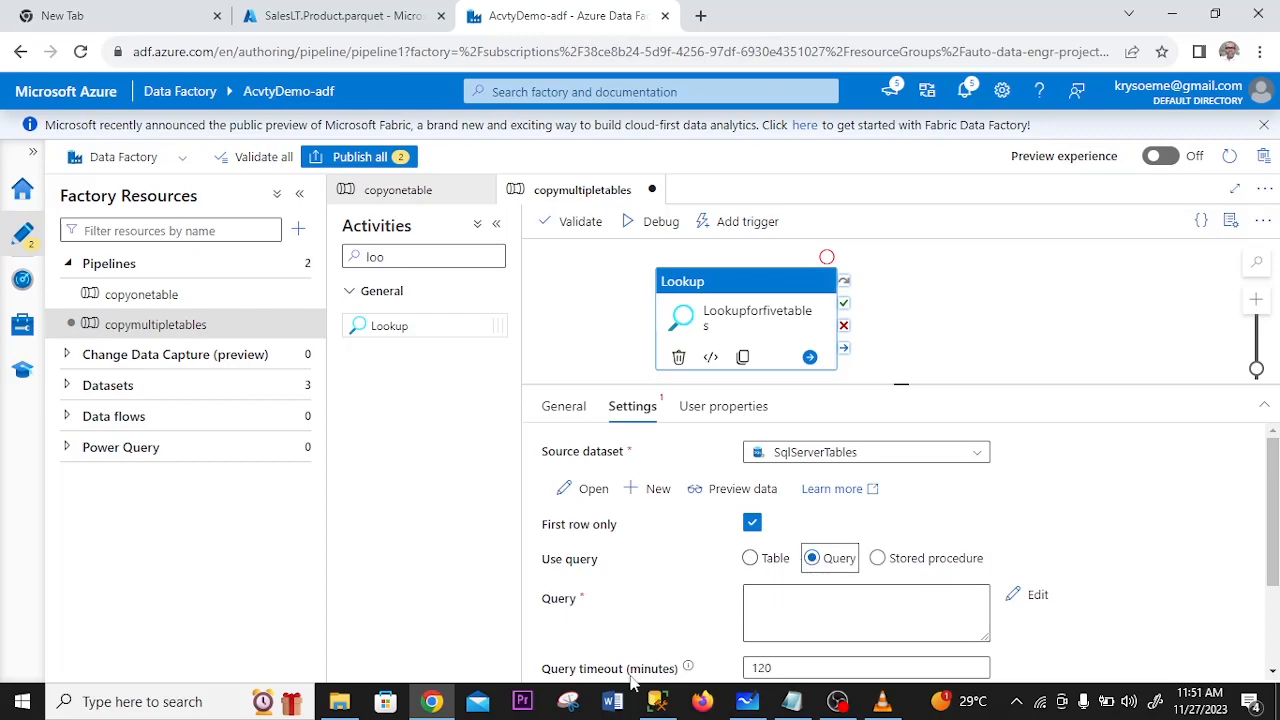
pyautogui.click(657, 701)
pyautogui.moveTo(610, 218); pyautogui.dragTo(421, 135)
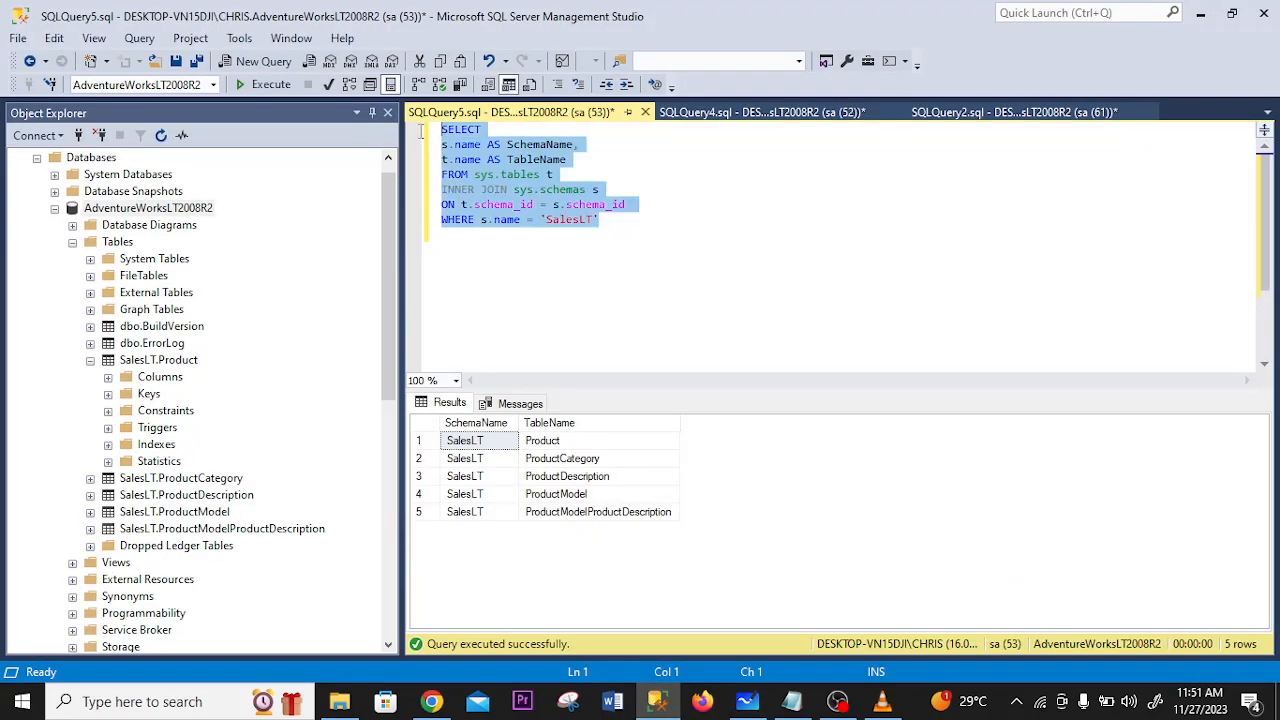
pyautogui.rightClick(486, 160)
pyautogui.click(533, 195)
pyautogui.hotkey('alt', 'Tab')
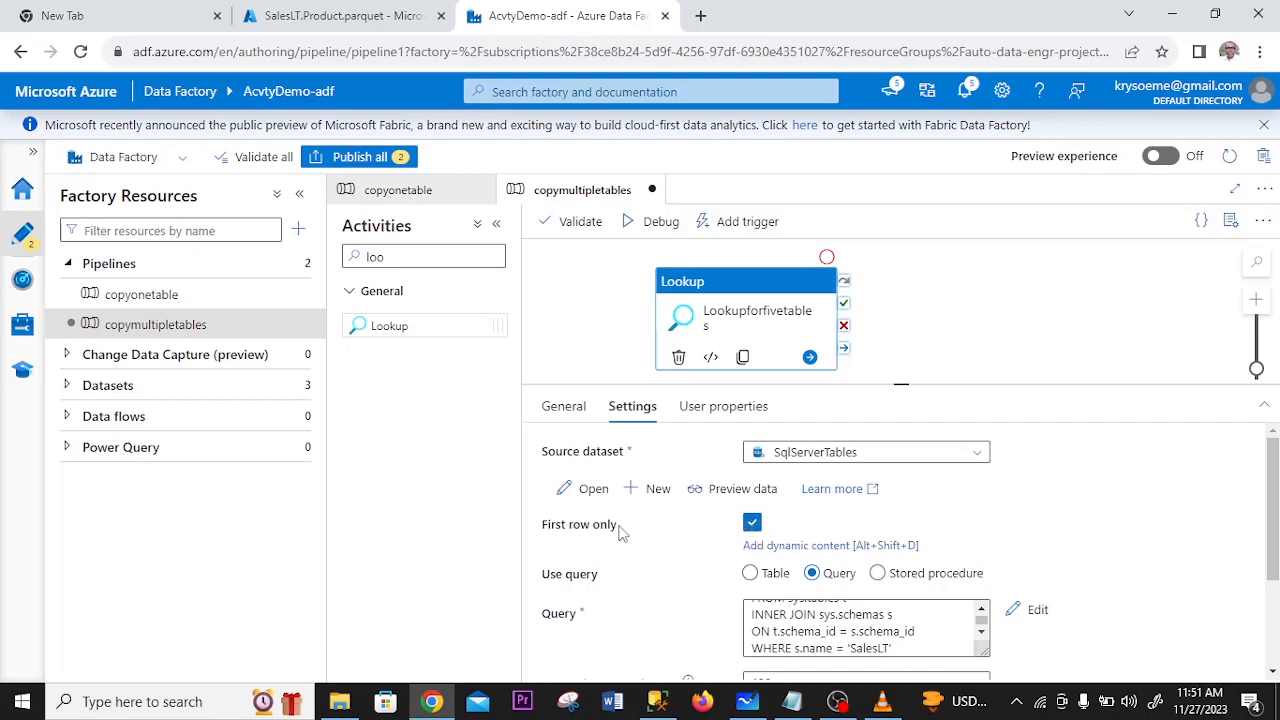
# - Turn off First row only for the Lookup, previewing the query data before and after the change
pyautogui.click(754, 496)
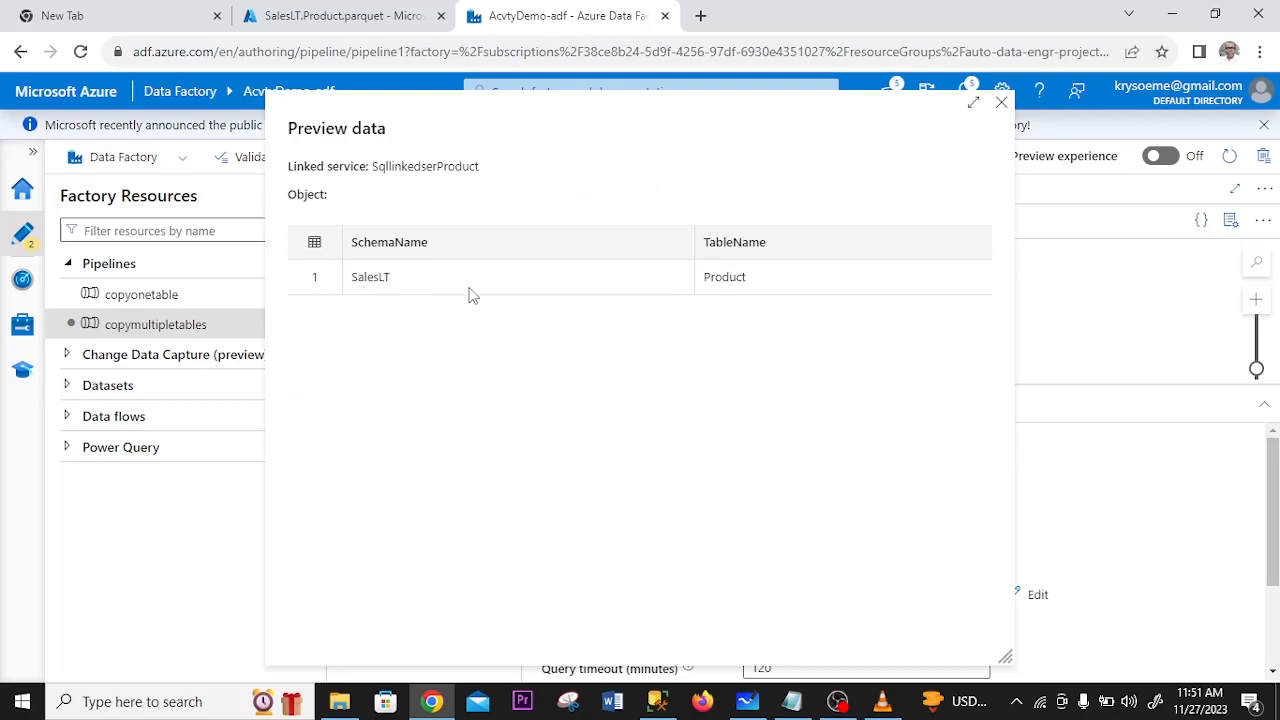
pyautogui.press('Escape')
pyautogui.moveTo(754, 527)
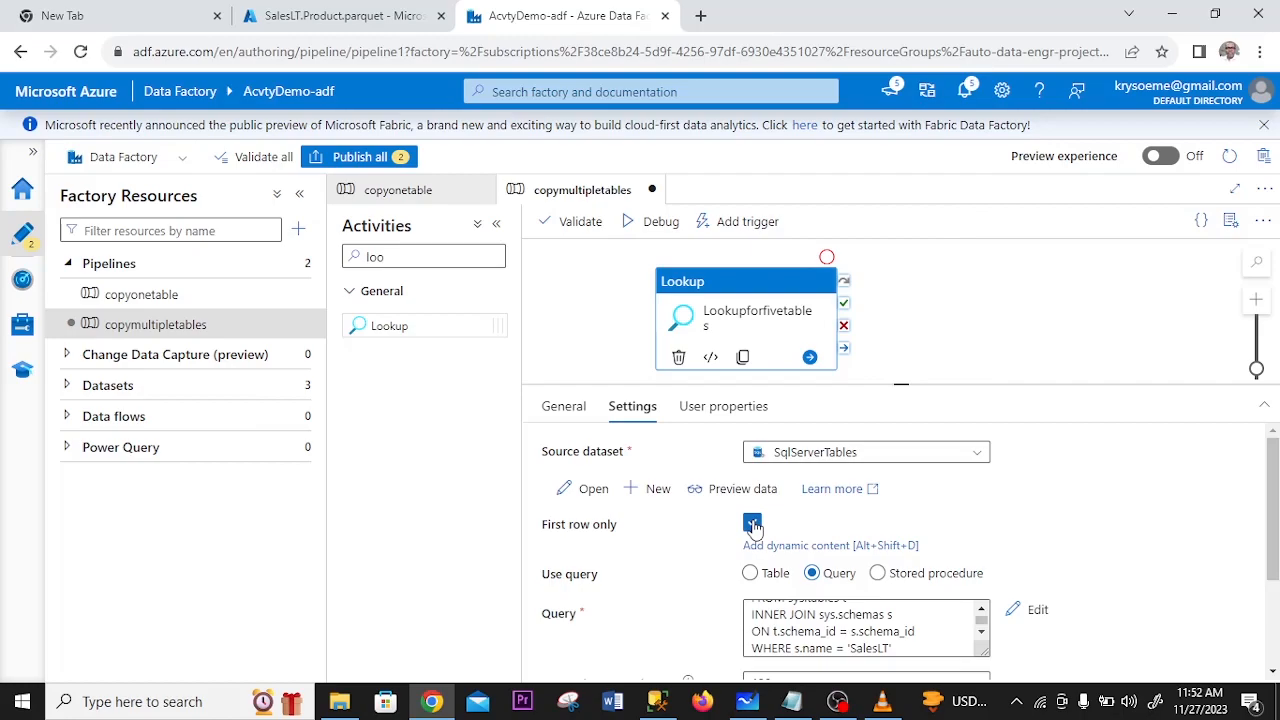
pyautogui.click(753, 524)
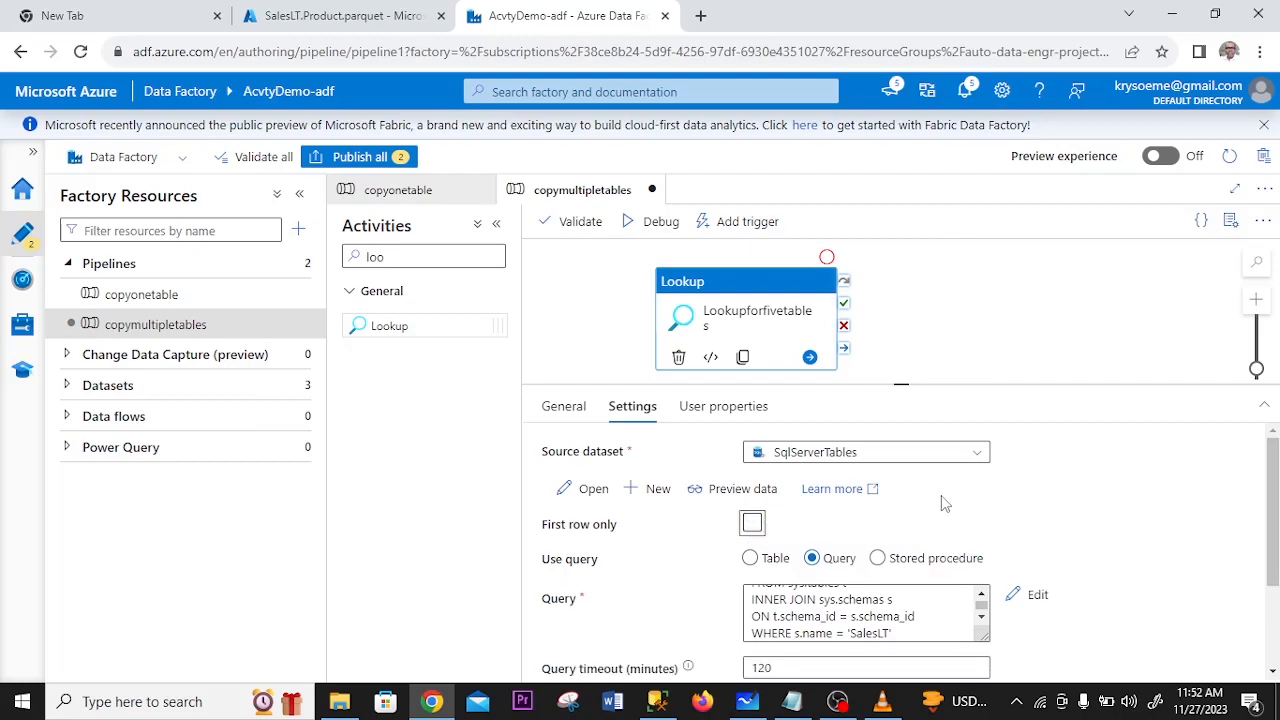
pyautogui.click(742, 488)
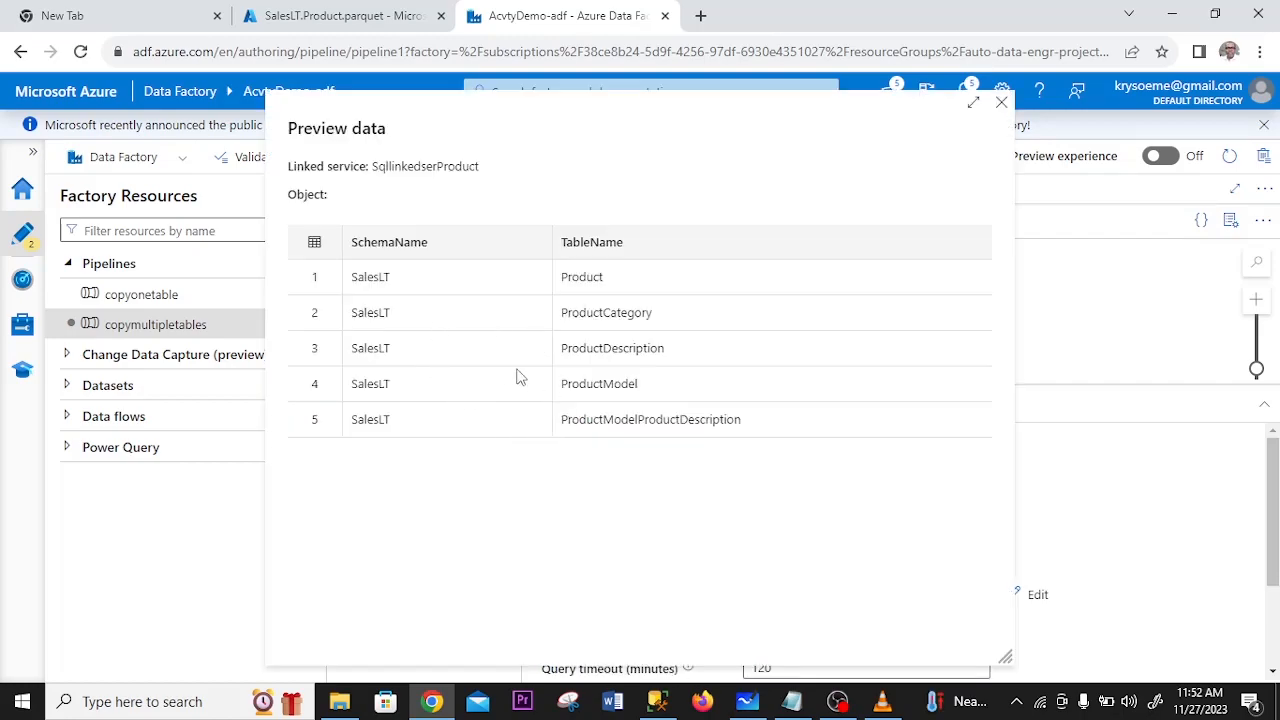
pyautogui.click(1000, 105)
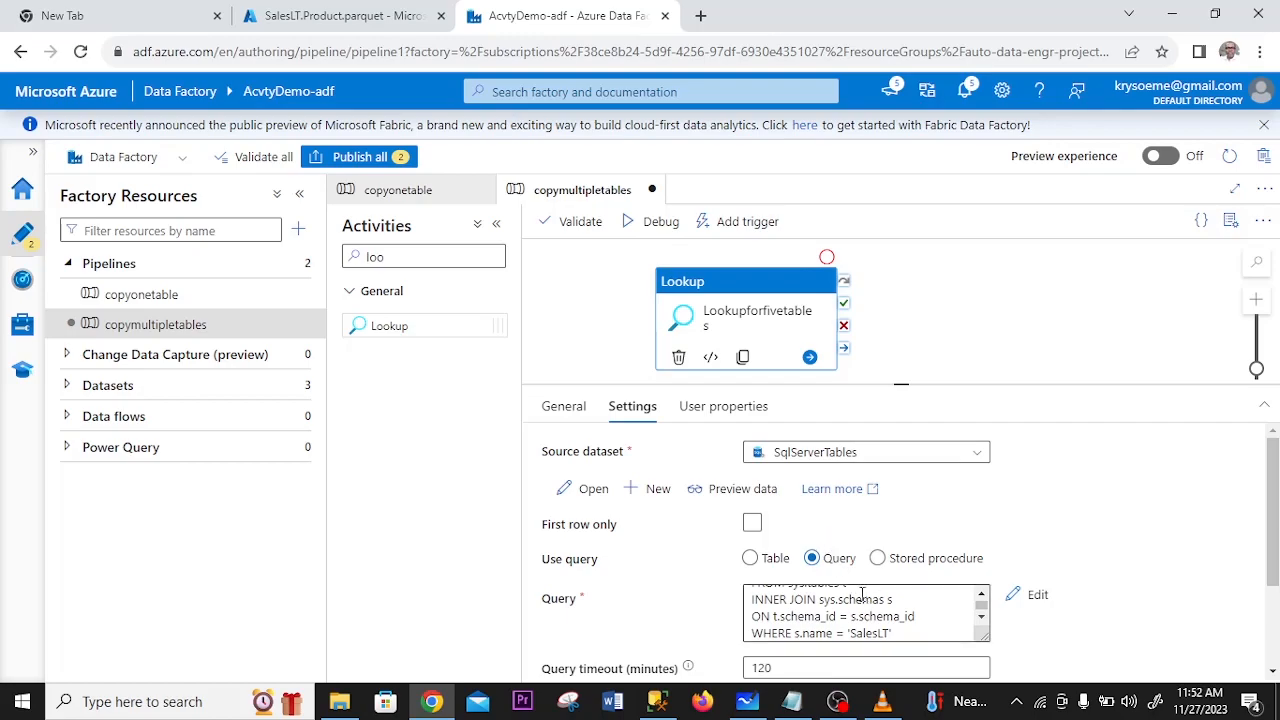
# - Run the pipeline in debug mode and inspect the input and output of the Lookupforfivetables activity
pyautogui.click(660, 226)
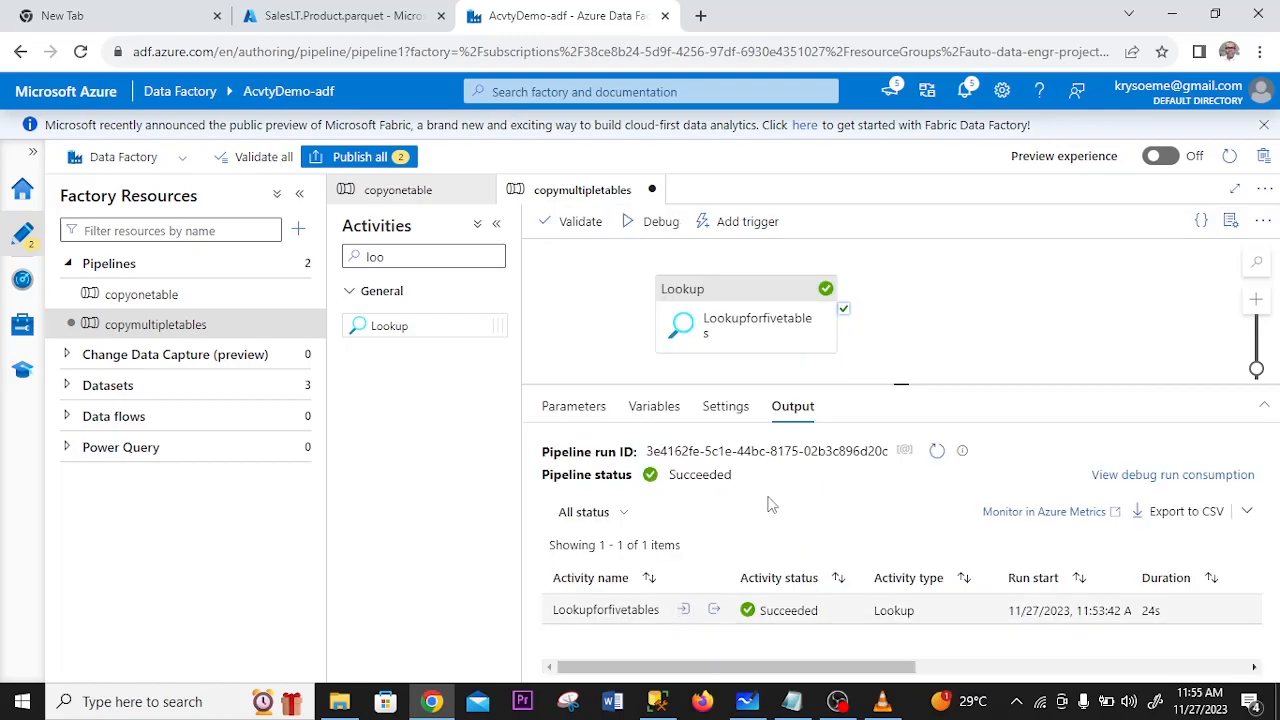
pyautogui.click(684, 612)
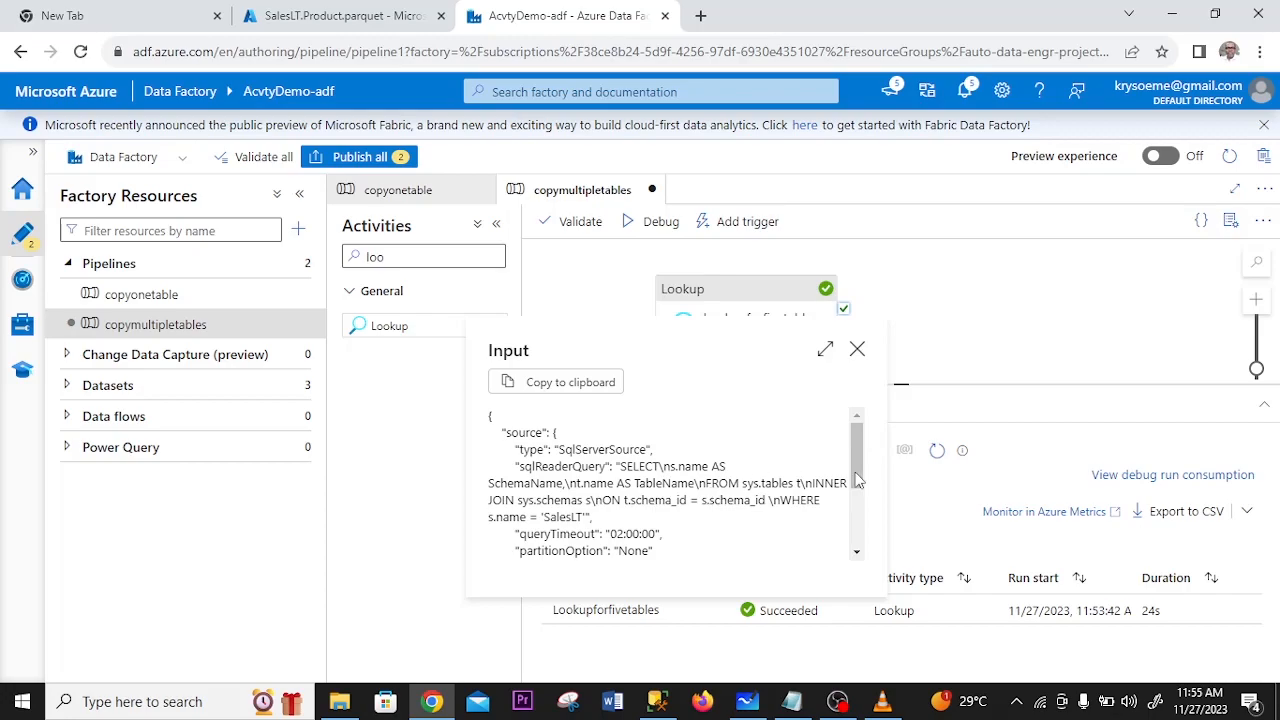
pyautogui.press('Escape')
pyautogui.click(714, 612)
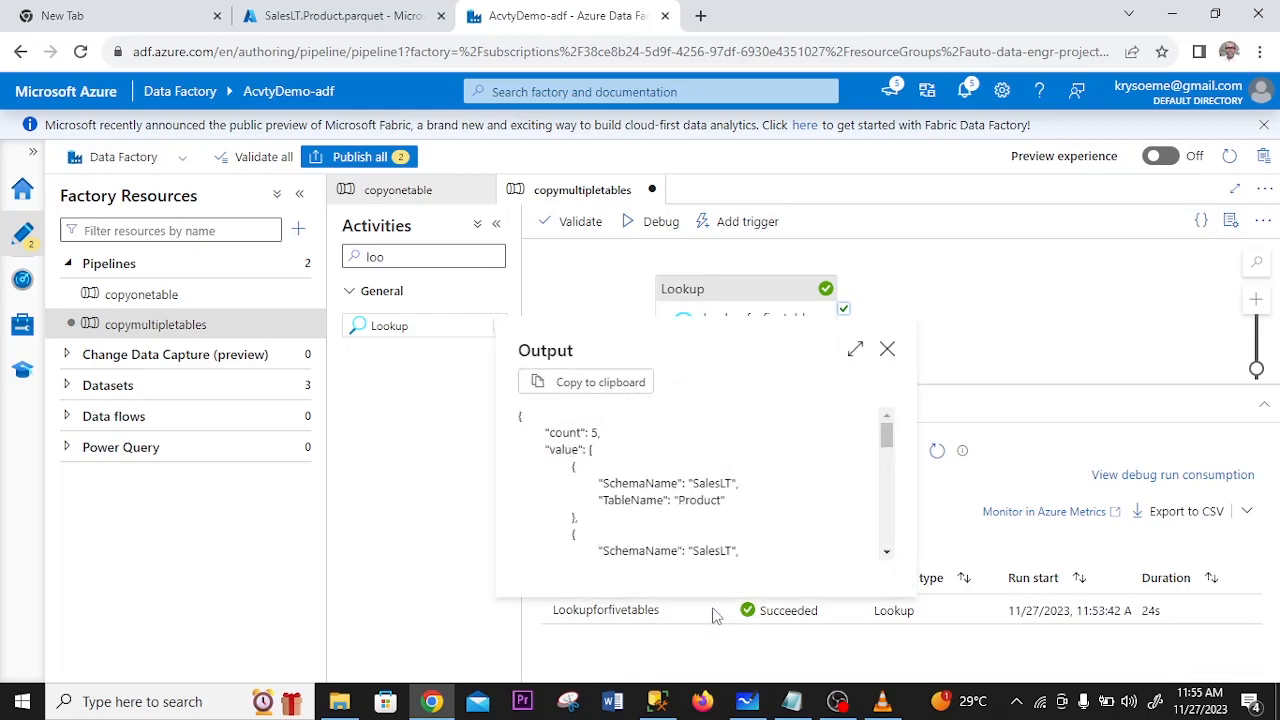
pyautogui.moveTo(888, 440); pyautogui.dragTo(884, 500)
pyautogui.click(887, 348)
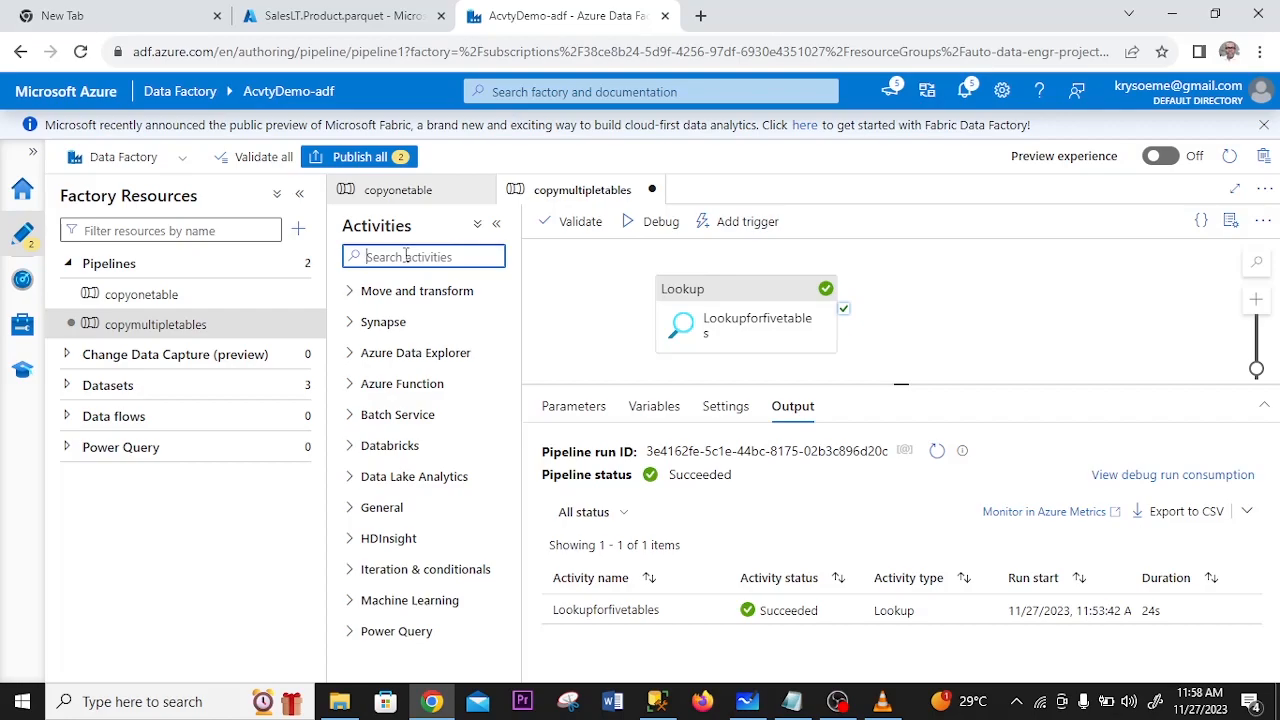
# - Add a ForEach activity to the copymultipletables pipeline and connect the Lookup's success output to it
pyautogui.write('for')
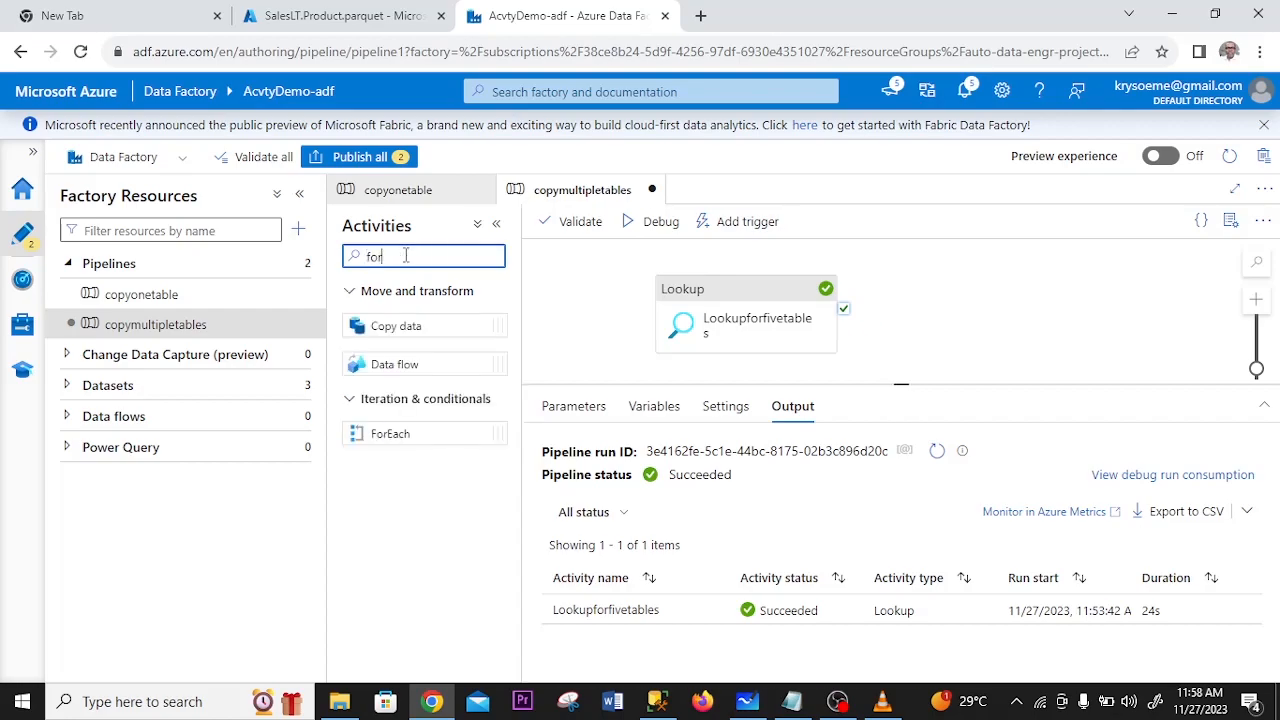
pyautogui.write('eac')
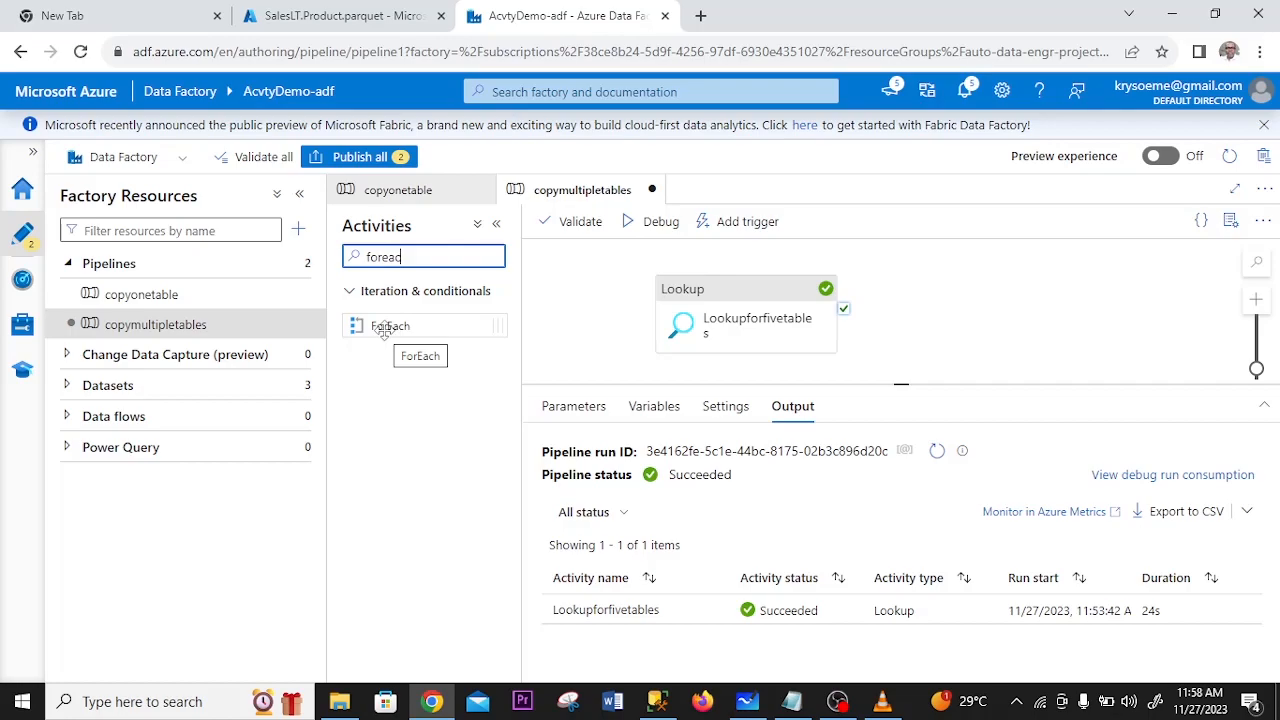
pyautogui.moveTo(385, 332); pyautogui.dragTo(955, 312)
pyautogui.moveTo(1071, 429); pyautogui.dragTo(1071, 478)
pyautogui.moveTo(840, 358); pyautogui.dragTo(879, 381)
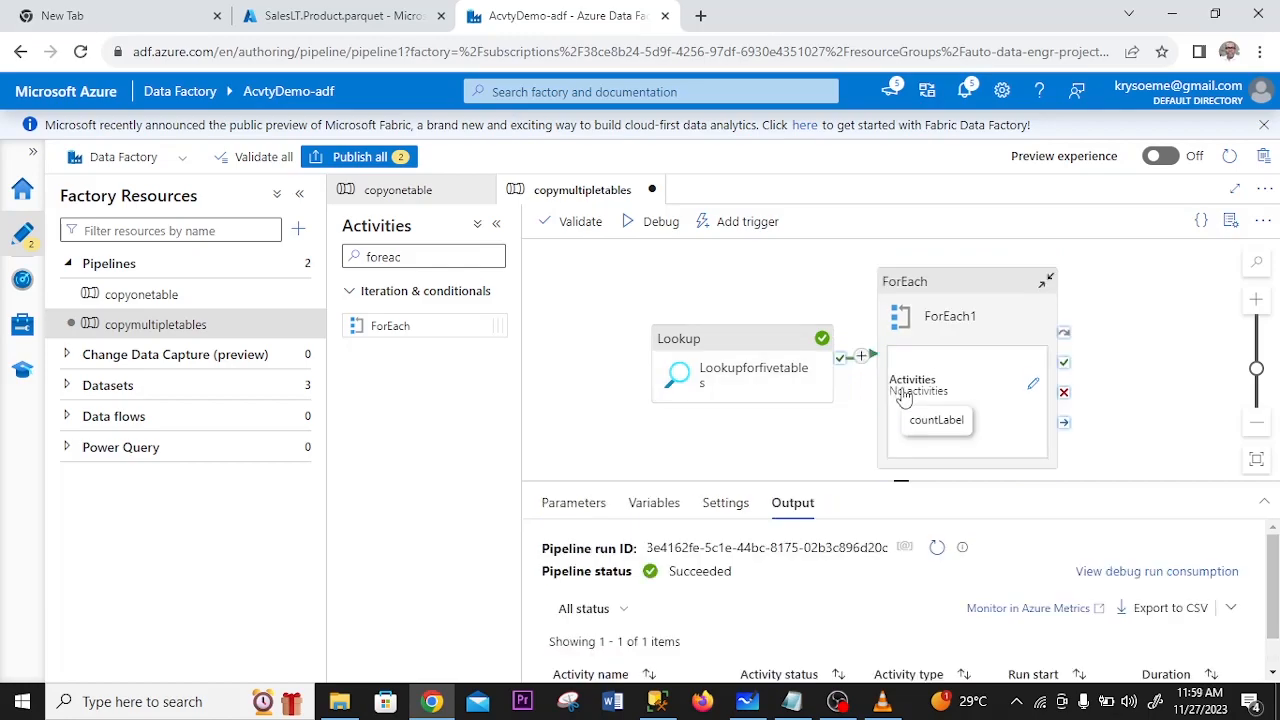
pyautogui.click(908, 418)
# - Rename the ForEach activity as ForEachforfivetables
pyautogui.click(816, 549)
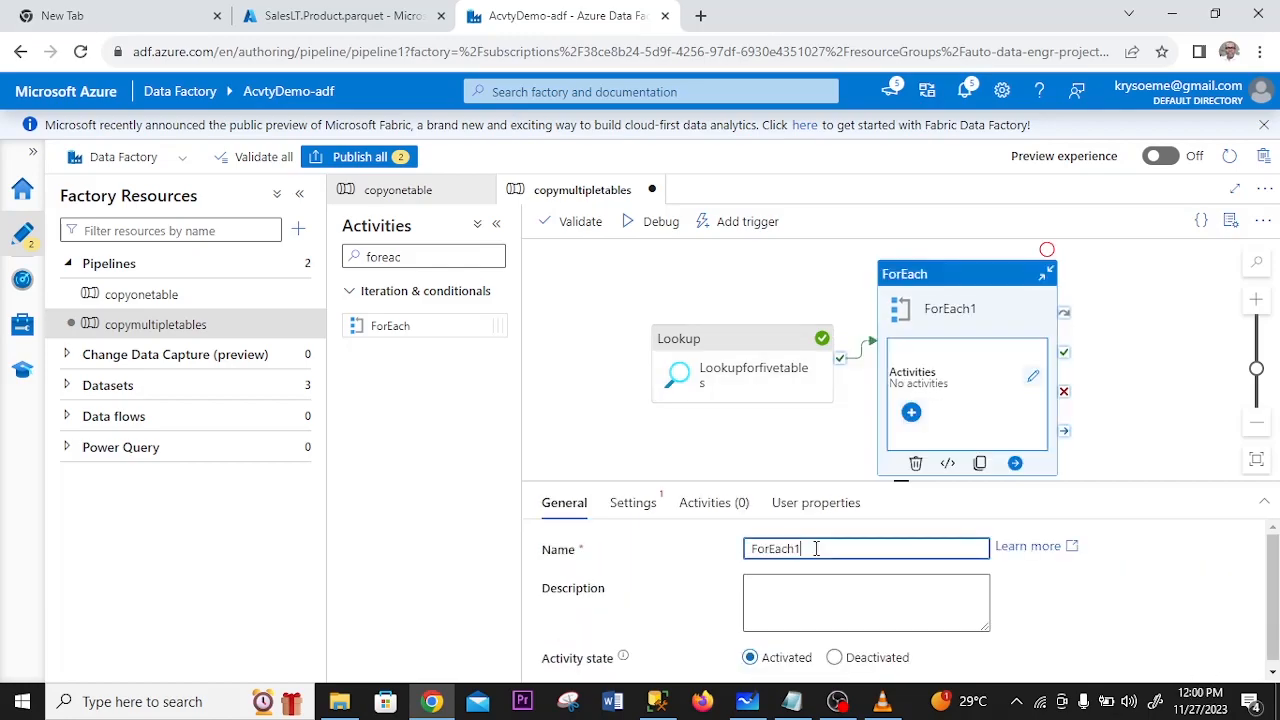
pyautogui.press('BackSpace')
pyautogui.write('forfivetables')
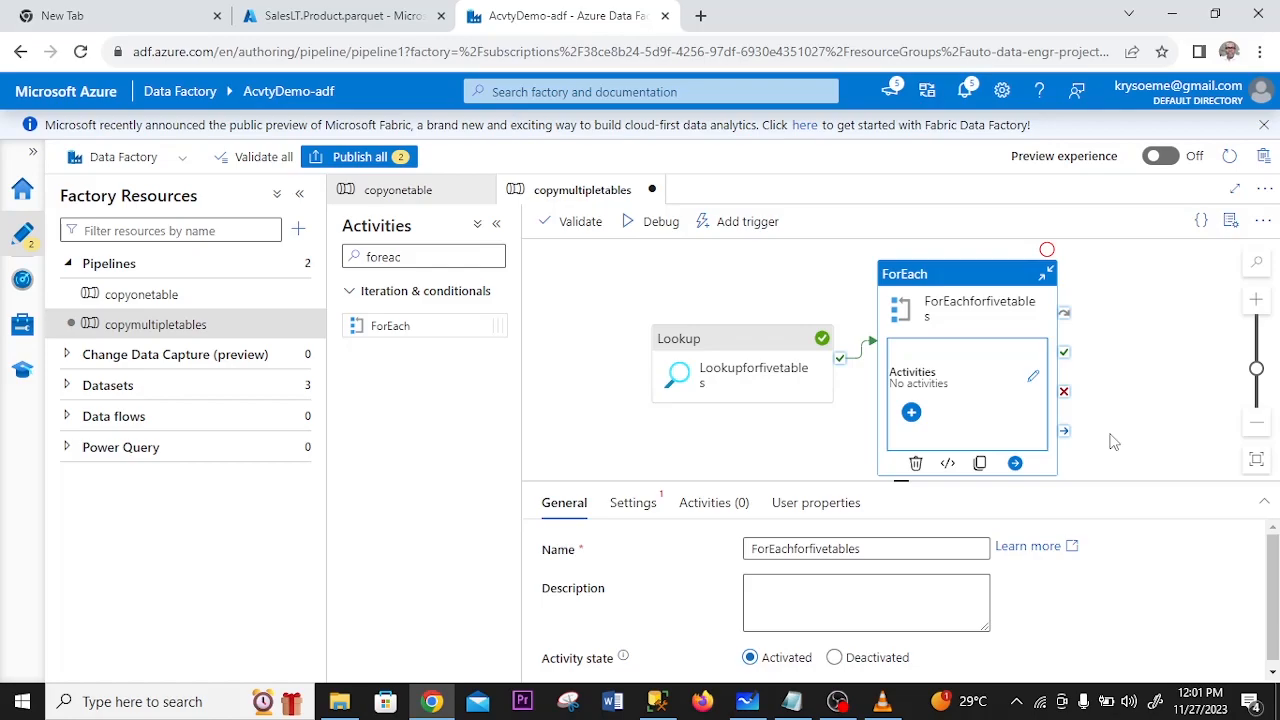
pyautogui.click(630, 505)
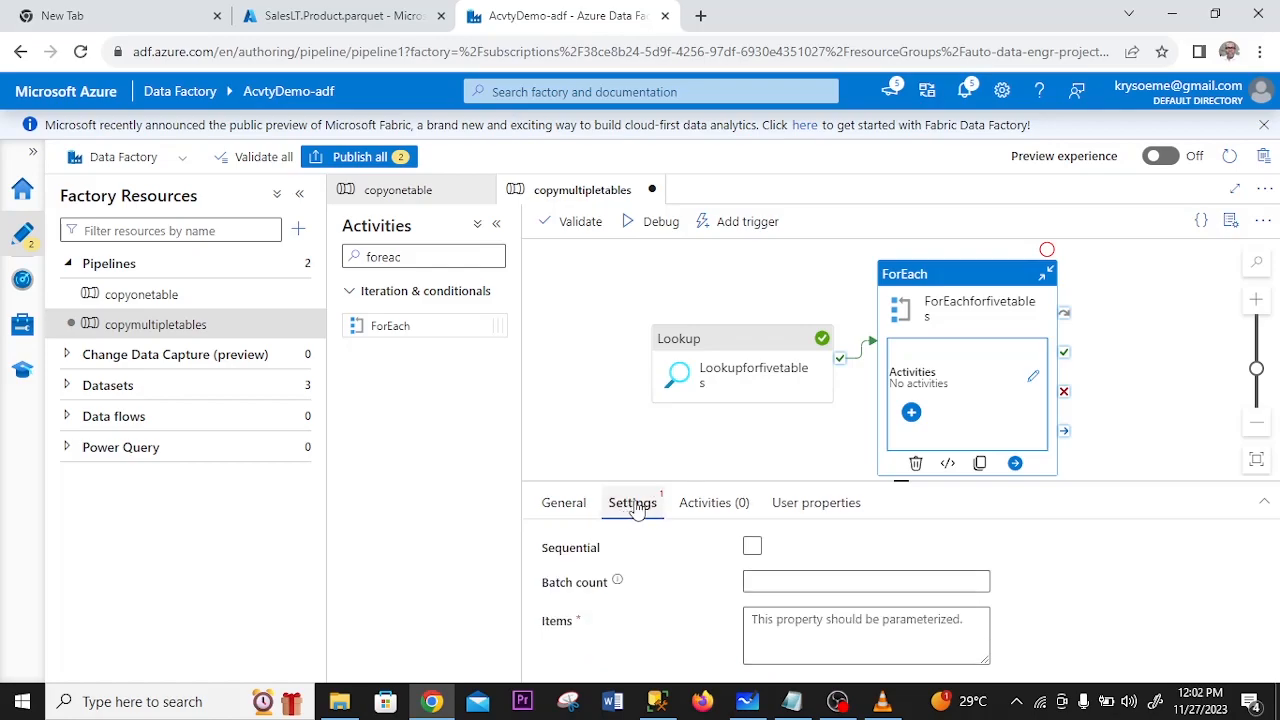
pyautogui.click(966, 620)
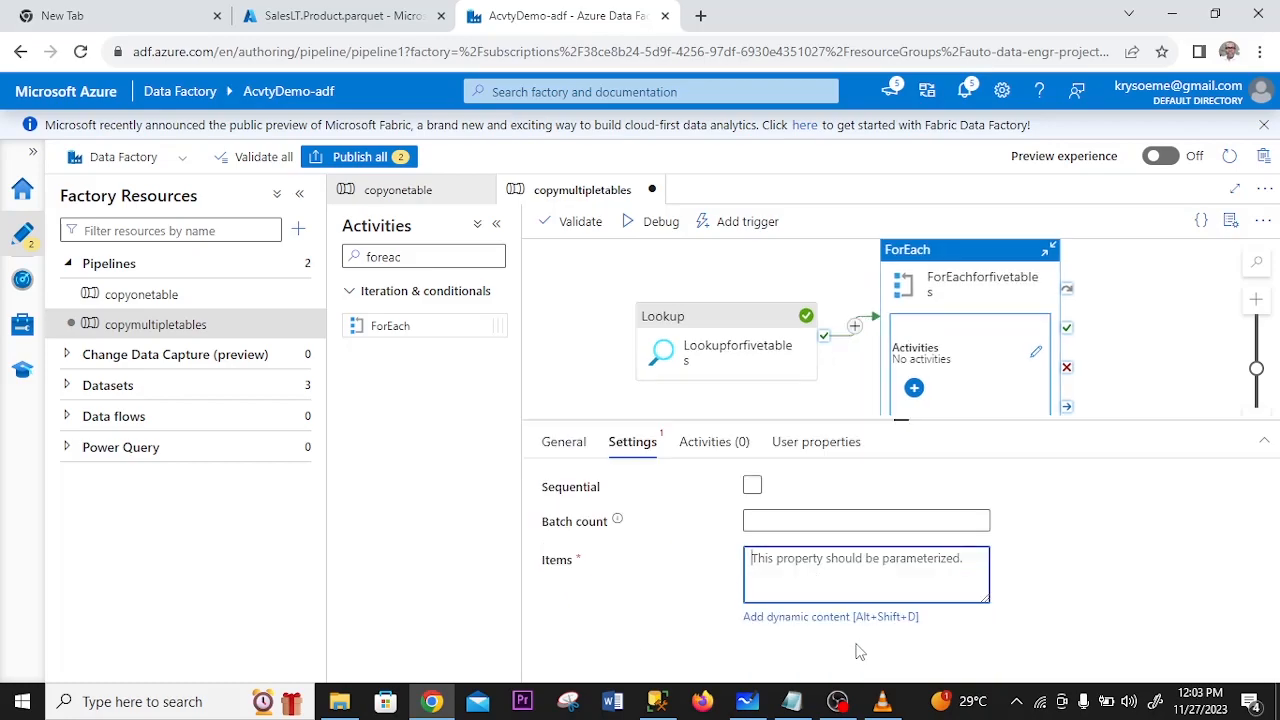
pyautogui.click(837, 616)
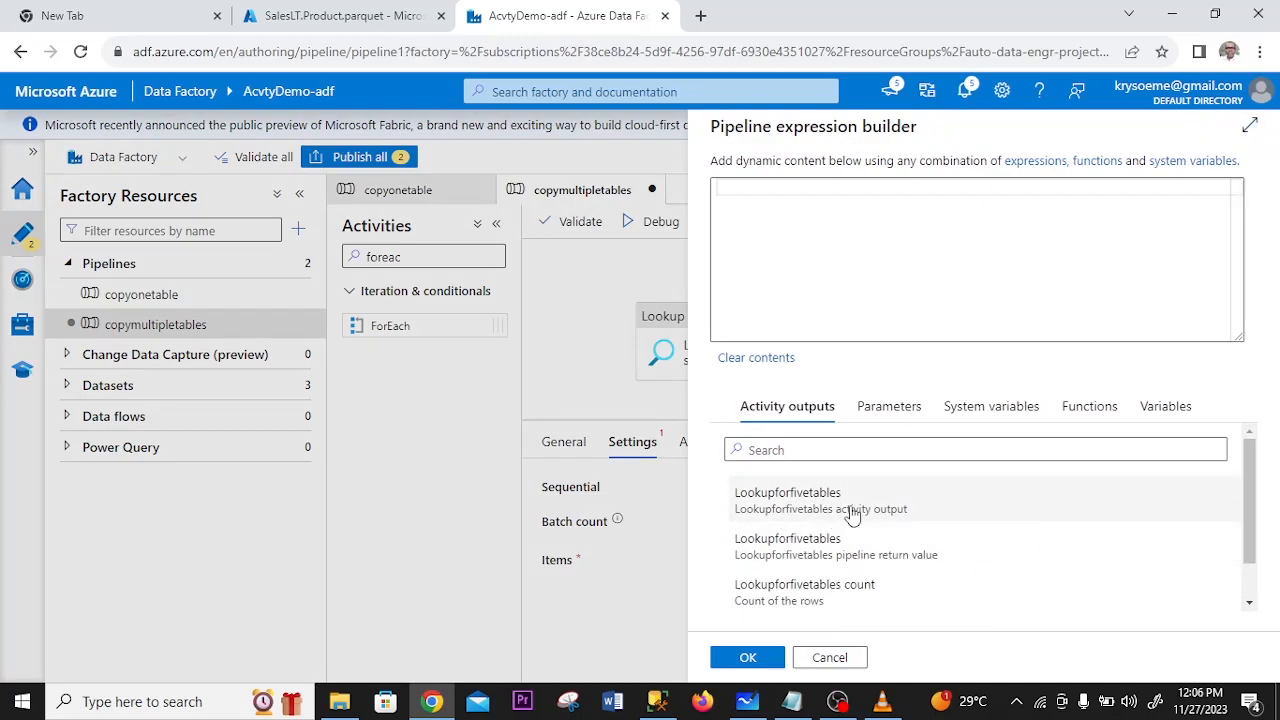
pyautogui.click(851, 514)
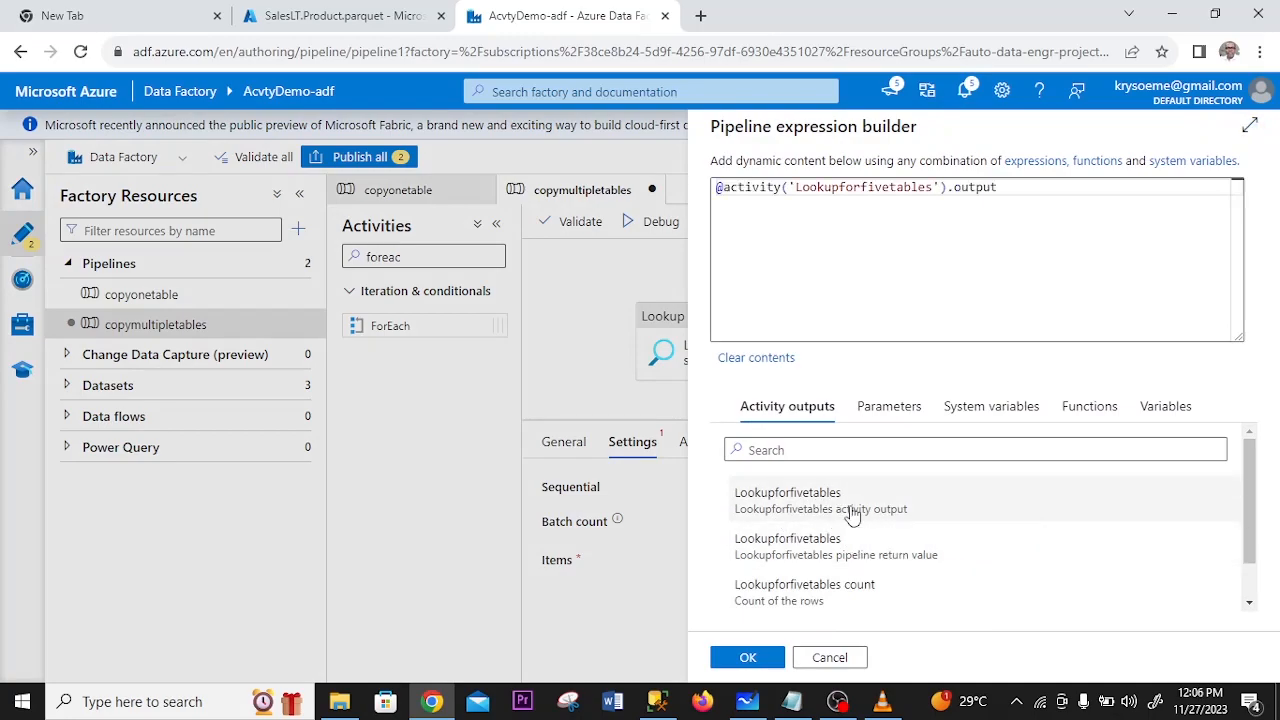
pyautogui.click(1003, 187)
pyautogui.write('.')
pyautogui.click(912, 228)
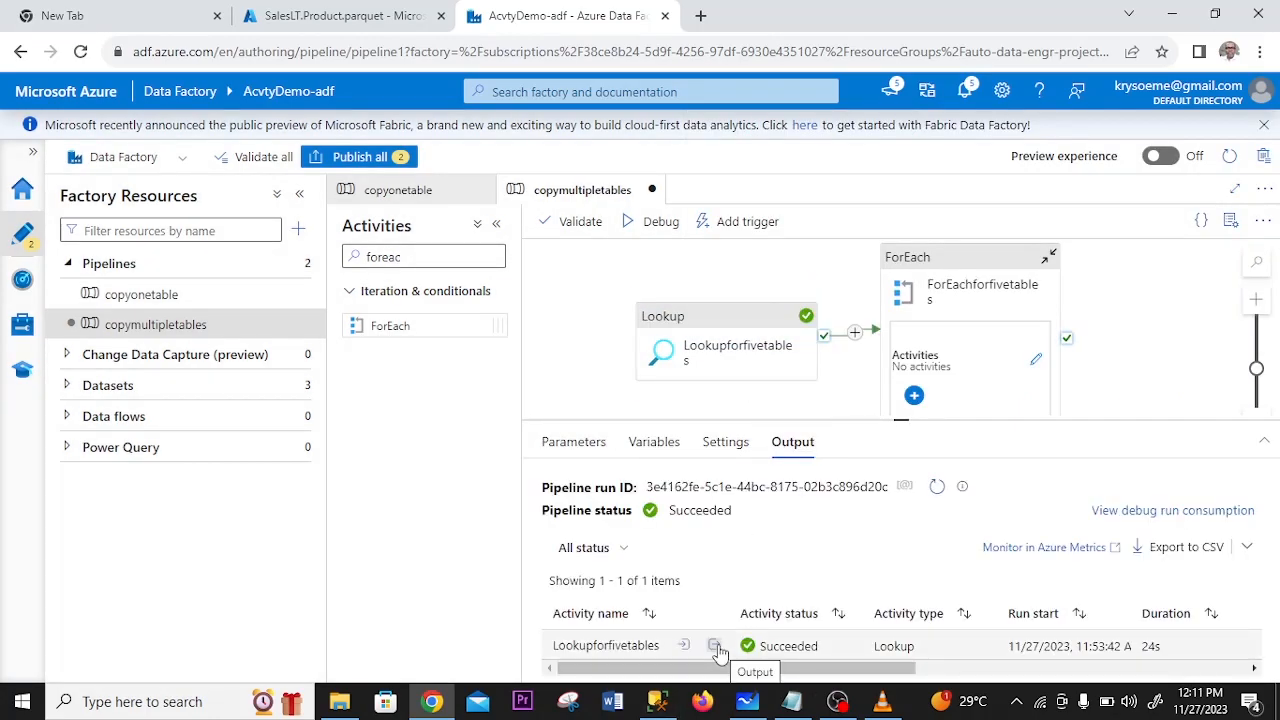
pyautogui.click(714, 646)
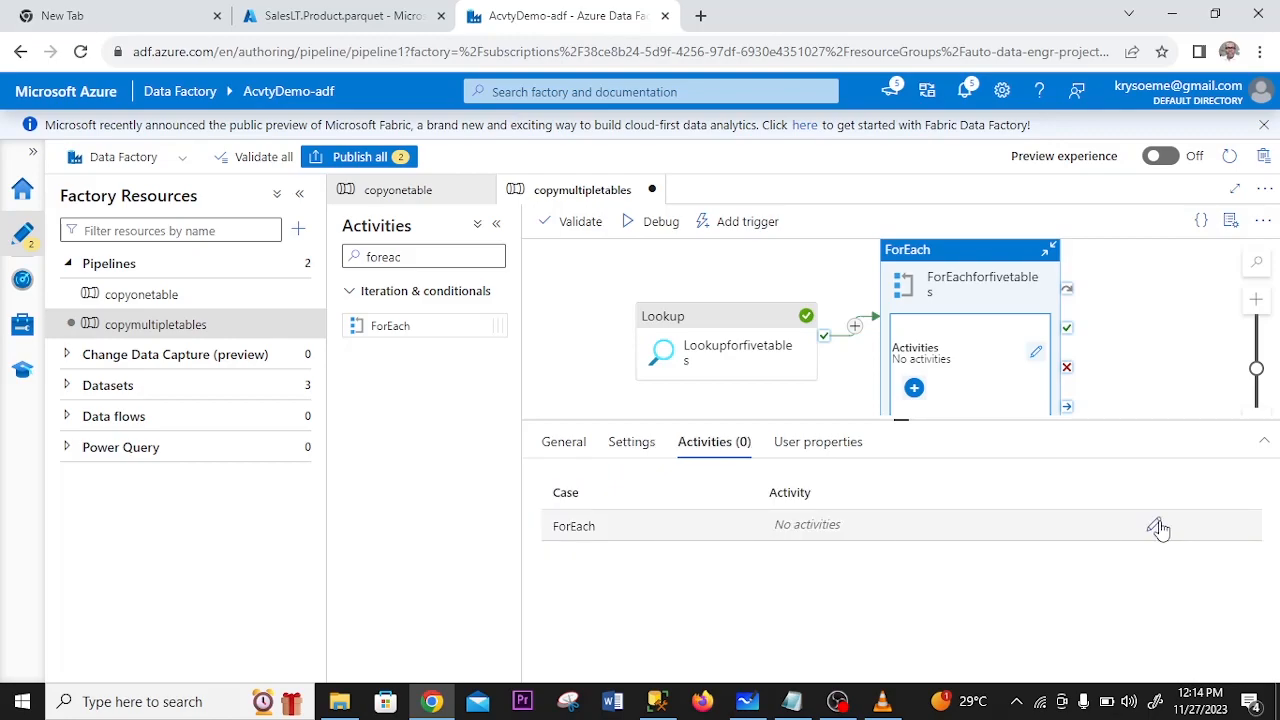
# - Open the ForEachforfivetables inner activities for editing and add a Copy data activity
pyautogui.click(1156, 527)
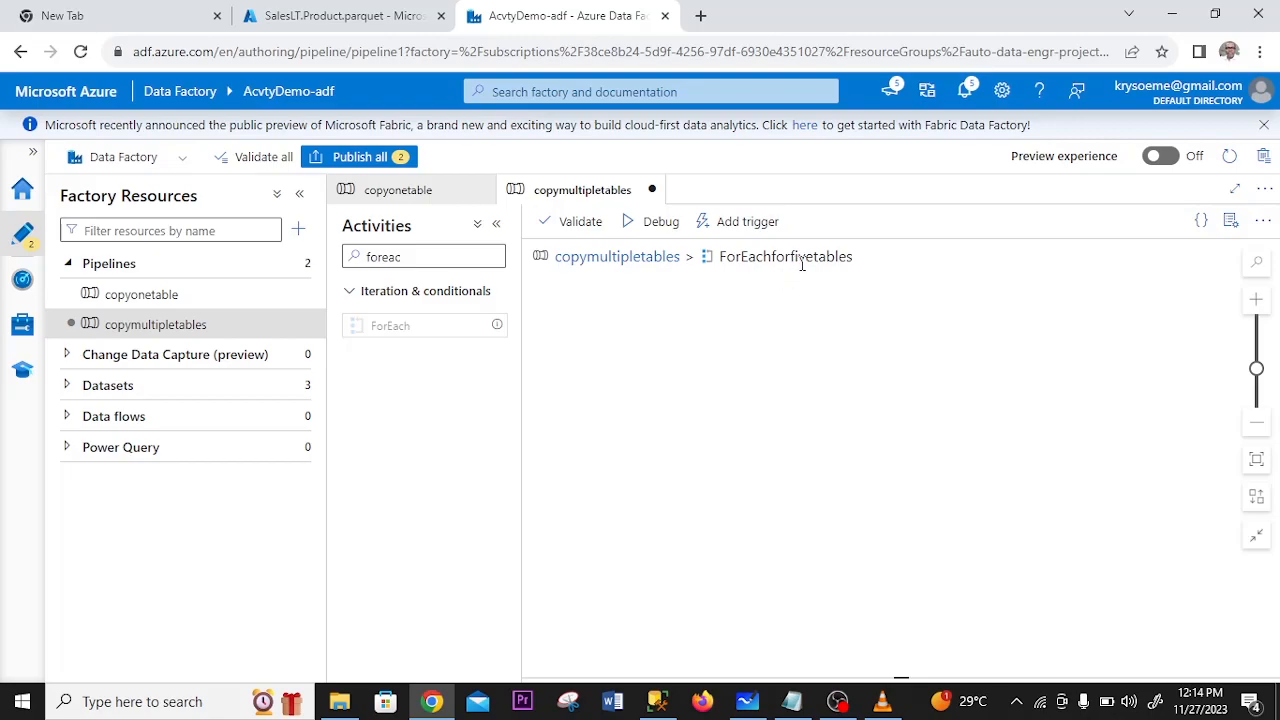
pyautogui.click(421, 256)
pyautogui.hotkey('ctrl', 'a')
pyautogui.press('BackSpace')
pyautogui.write('copy')
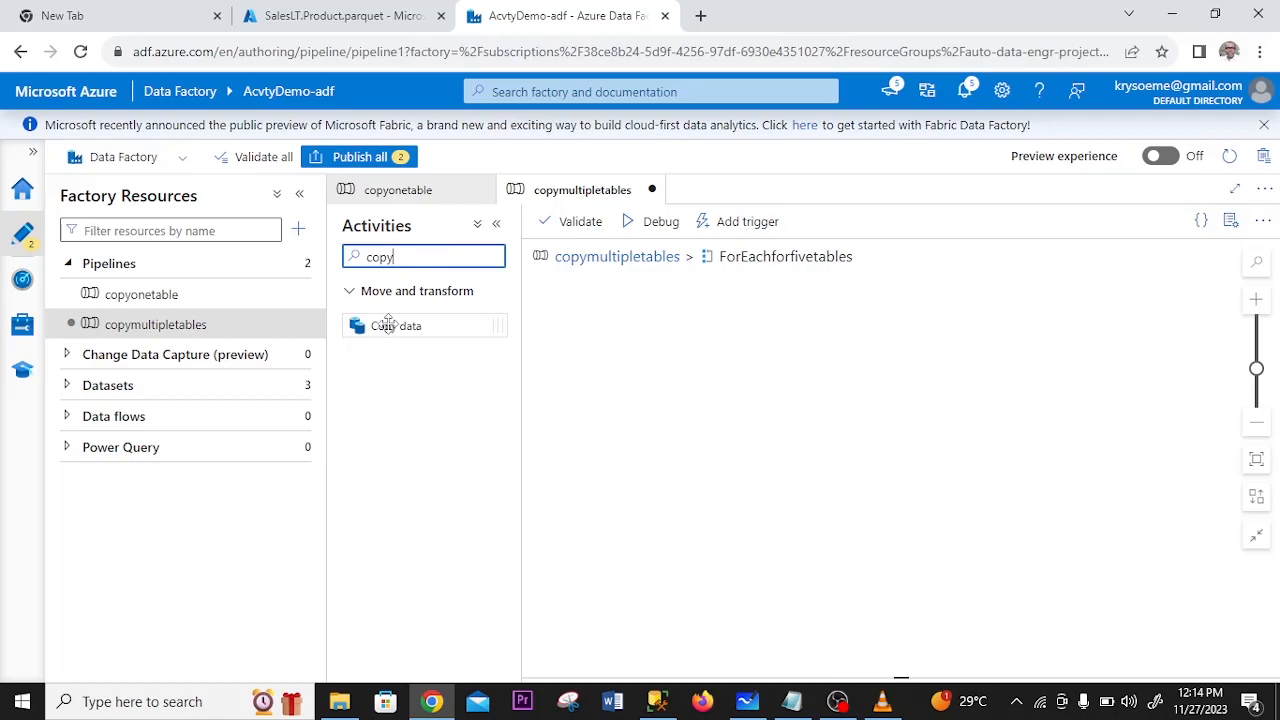
pyautogui.moveTo(385, 325); pyautogui.dragTo(783, 360)
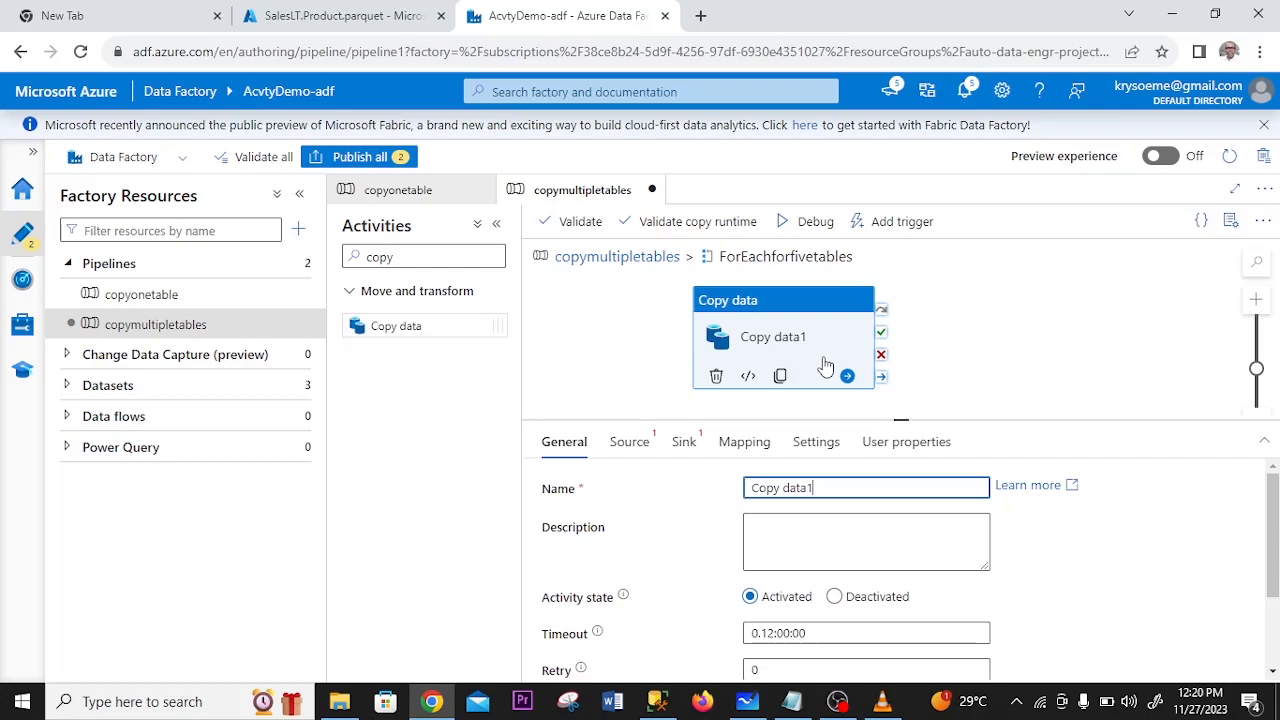
# - Rename the Copy data activity as Copyfivetables
pyautogui.press('BackSpace')
pyautogui.press('BackSpace')
pyautogui.press('BackSpace')
pyautogui.press('BackSpace')
pyautogui.press('BackSpace')
pyautogui.write('fivetables')
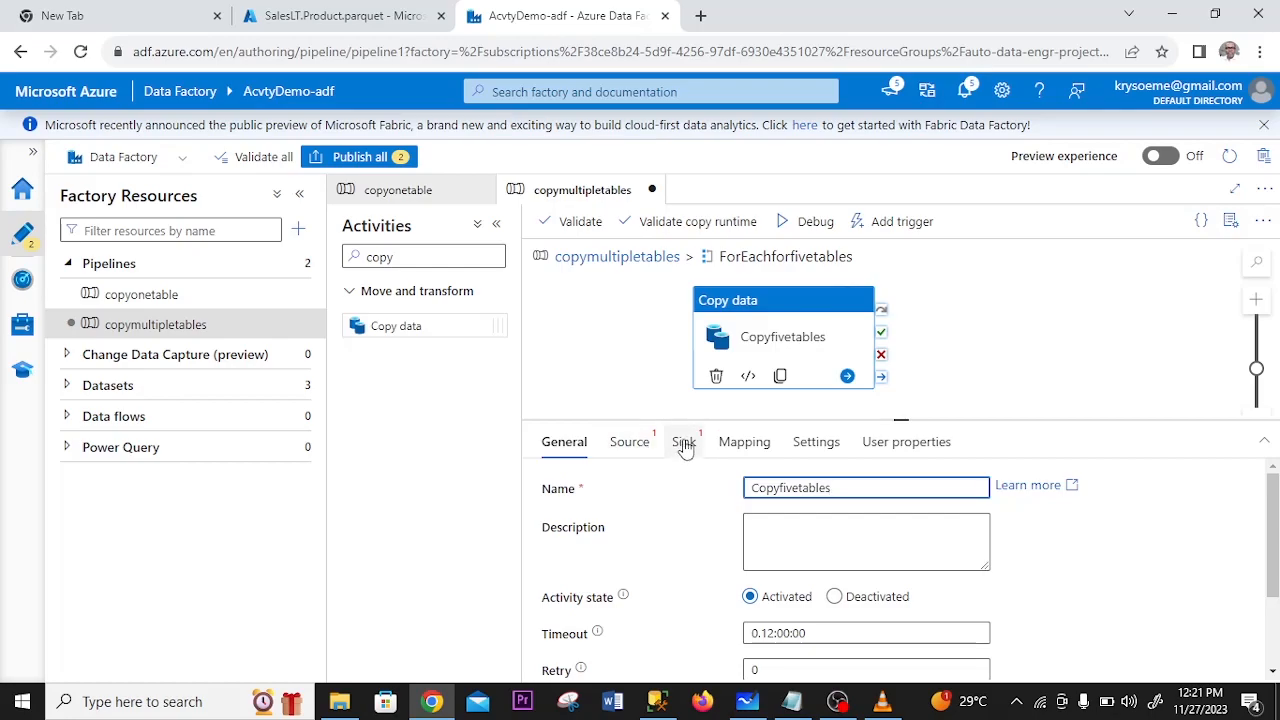
# - Start a new source dataset for Copyfivetables using the SQL server data store
pyautogui.click(637, 449)
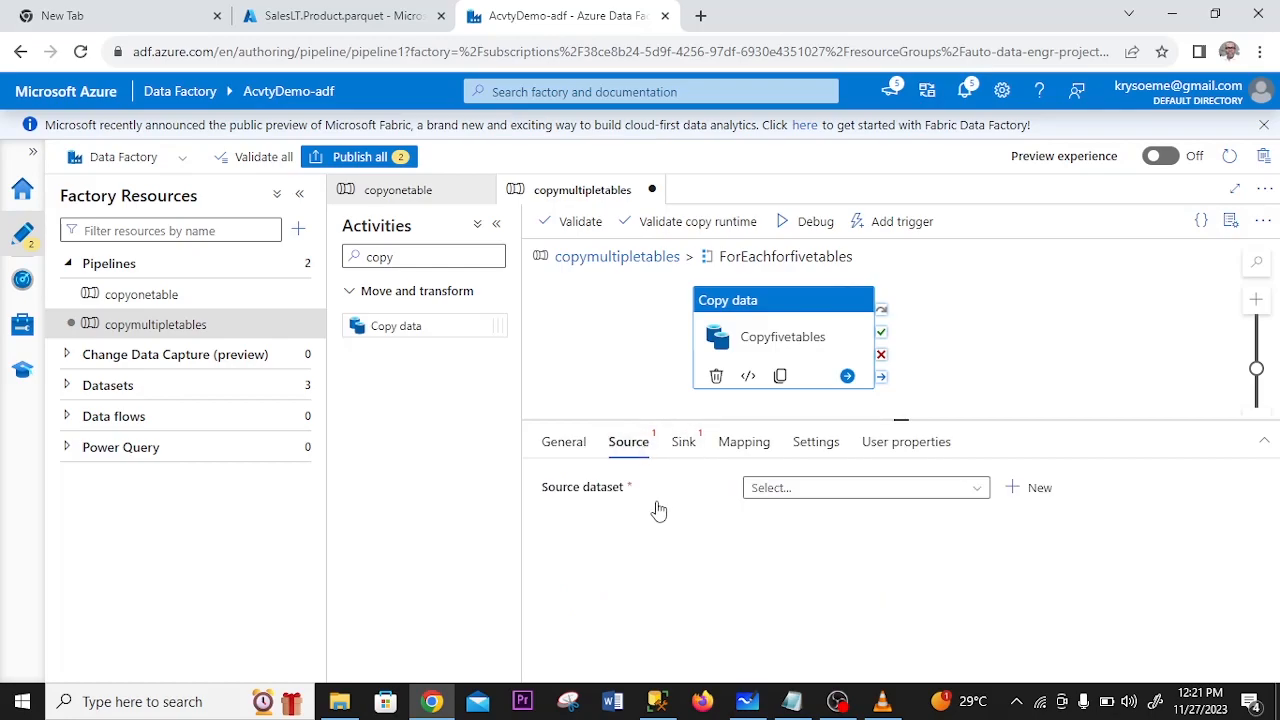
pyautogui.click(1031, 490)
pyautogui.write('sql ser')
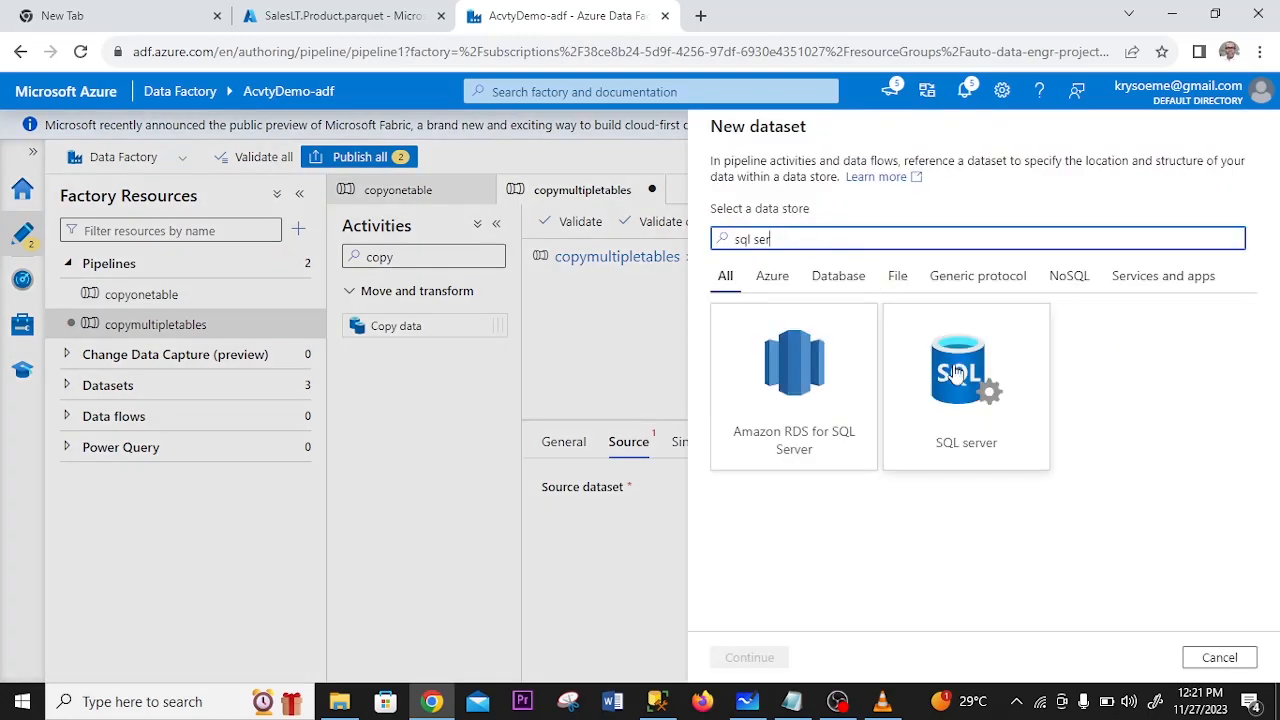
pyautogui.click(962, 380)
pyautogui.click(750, 657)
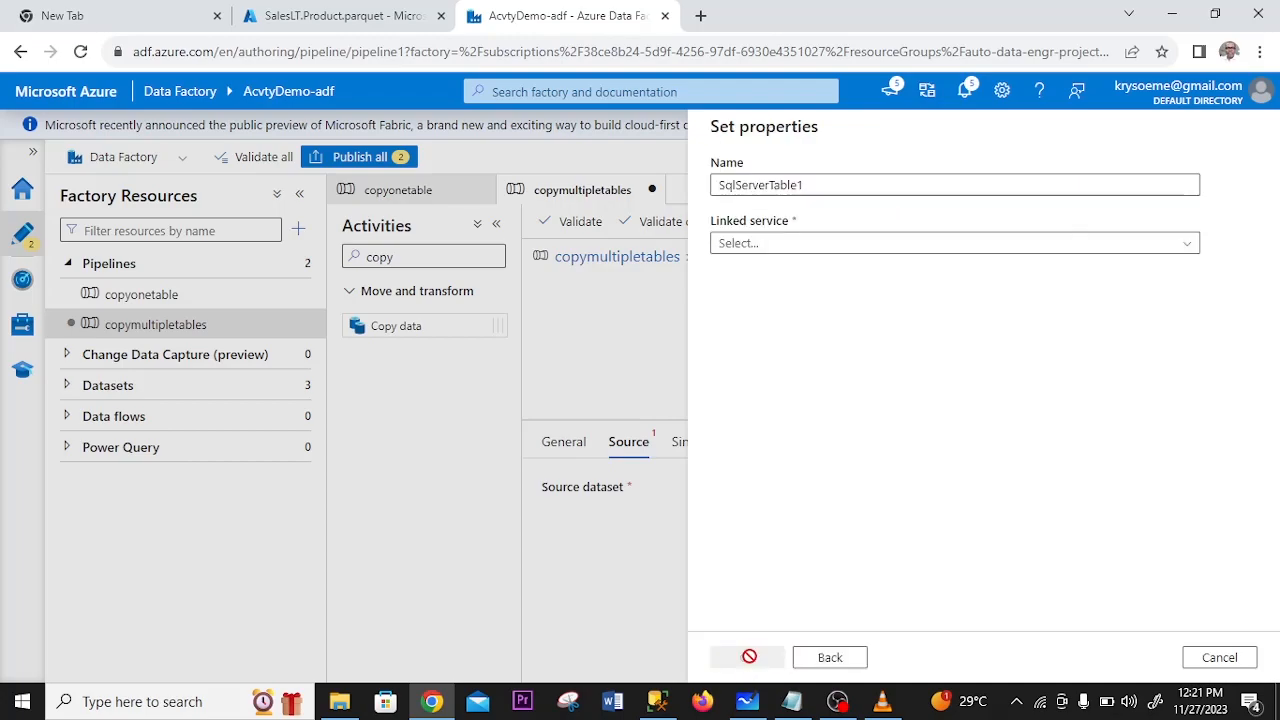
# - Name the dataset SqlSerDatasetfivetables, link it to SqllinkedserProduct, and create it without selecting a table
pyautogui.click(830, 186)
pyautogui.press('BackSpace')
pyautogui.press('BackSpace')
pyautogui.press('BackSpace')
pyautogui.press('BackSpace')
pyautogui.press('BackSpace')
pyautogui.press('BackSpace')
pyautogui.press('BackSpace')
pyautogui.press('BackSpace')
pyautogui.press('BackSpace')
pyautogui.write('Datasetfivetable')
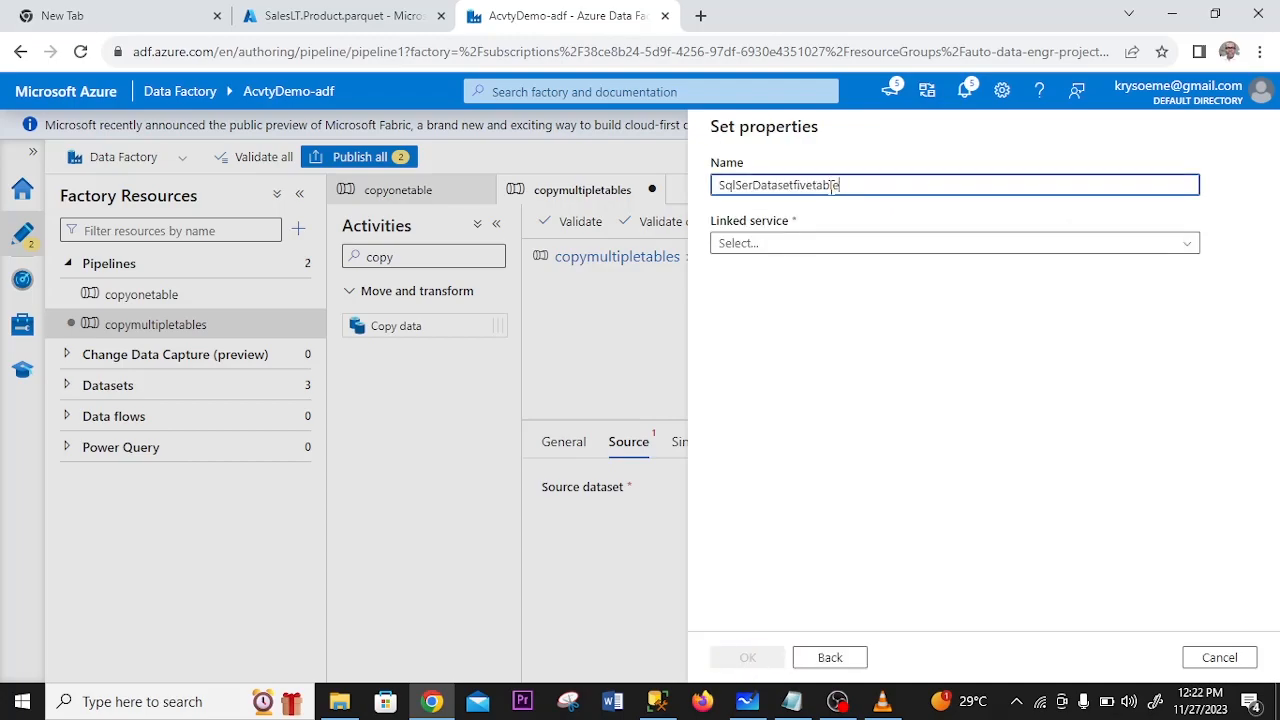
pyautogui.click(1176, 244)
pyautogui.click(823, 331)
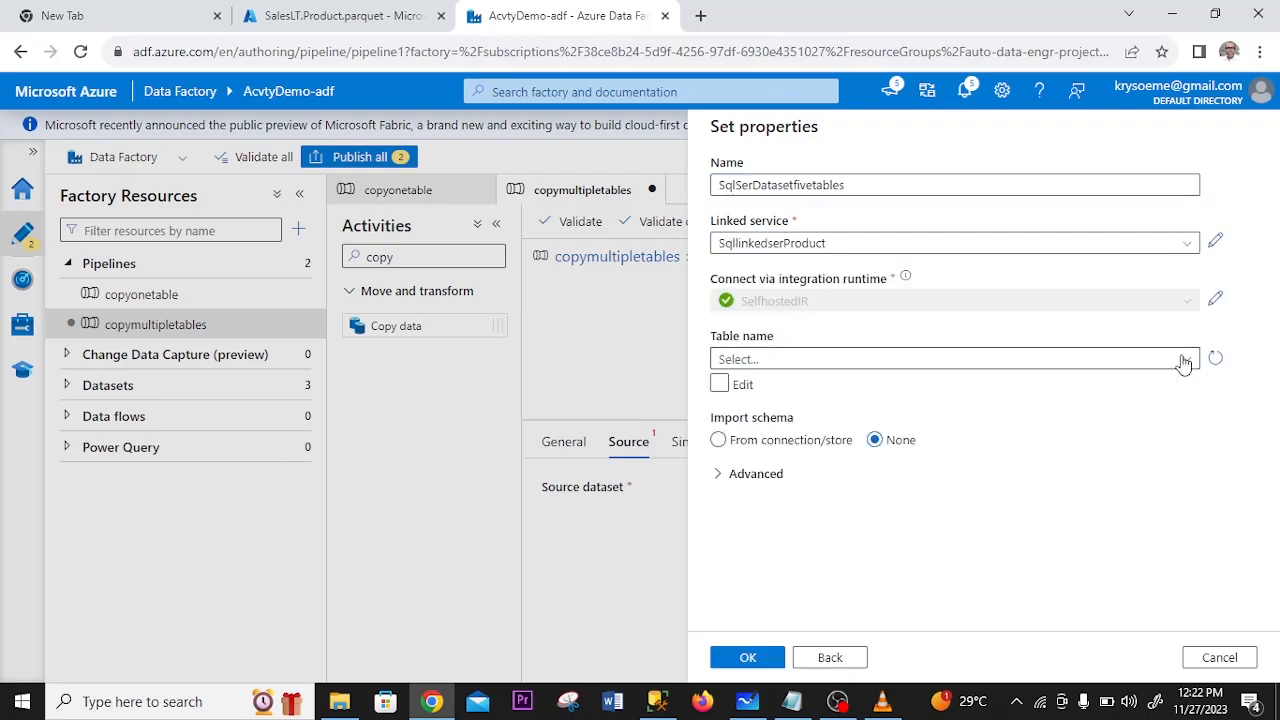
pyautogui.click(1183, 361)
pyautogui.moveTo(1177, 443)
pyautogui.mouseDown()
pyautogui.moveTo(1172, 526)
pyautogui.moveTo(1171, 441)
pyautogui.mouseUp()
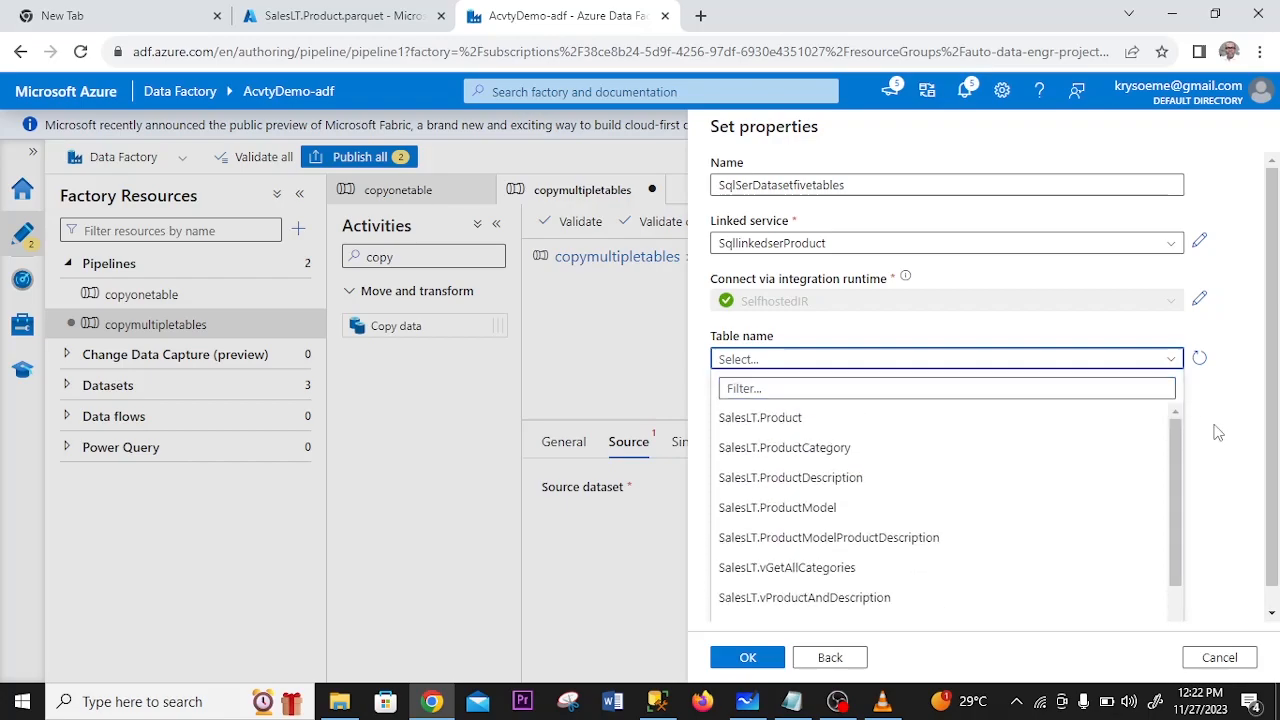
pyautogui.click(748, 659)
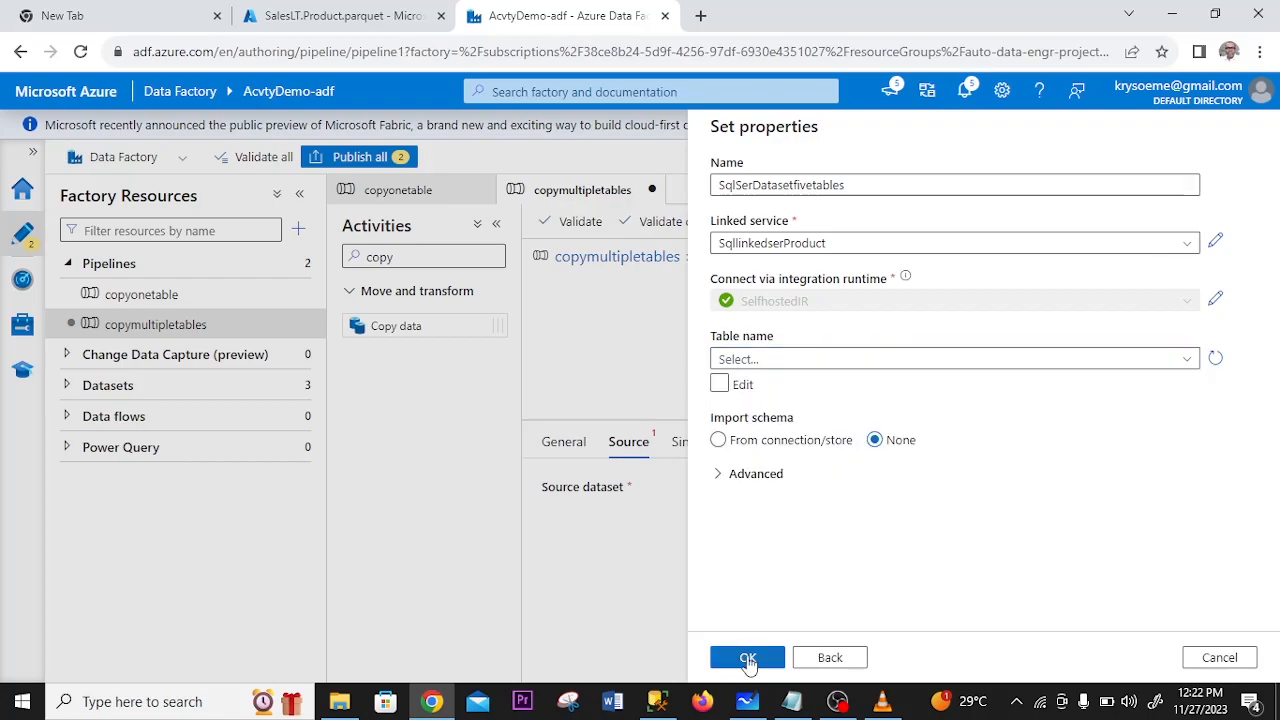
pyautogui.click(748, 659)
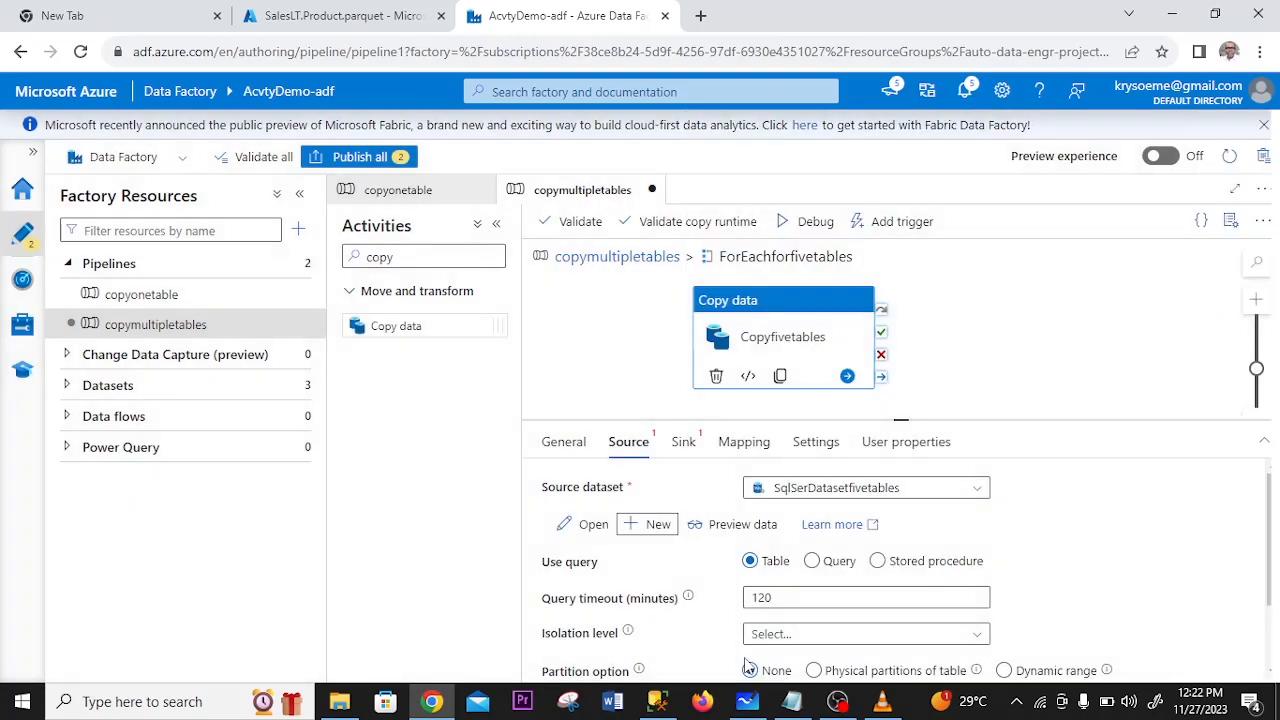
# - Set the copy source to Query with the dynamic expression @{concat('SELECT * FROM',item().SchemaName,'.', item().TableName)} copied from the Notepad notes
pyautogui.click(813, 563)
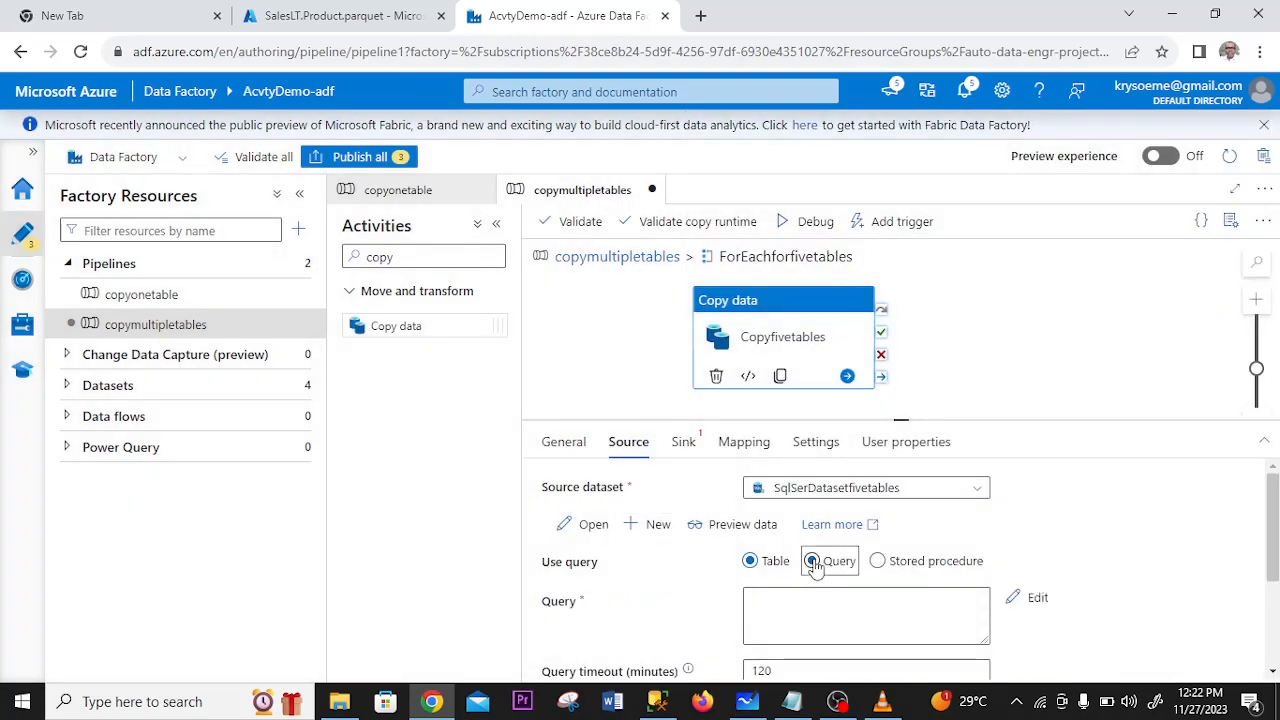
pyautogui.click(879, 626)
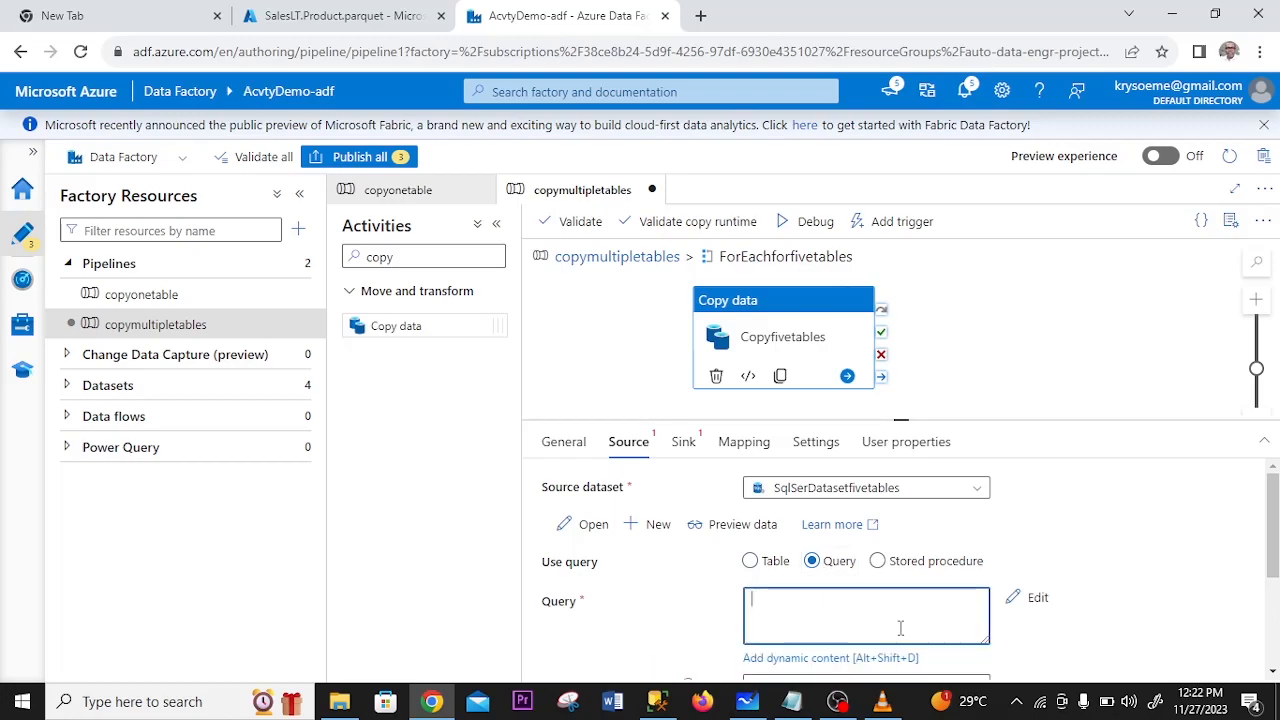
pyautogui.click(838, 658)
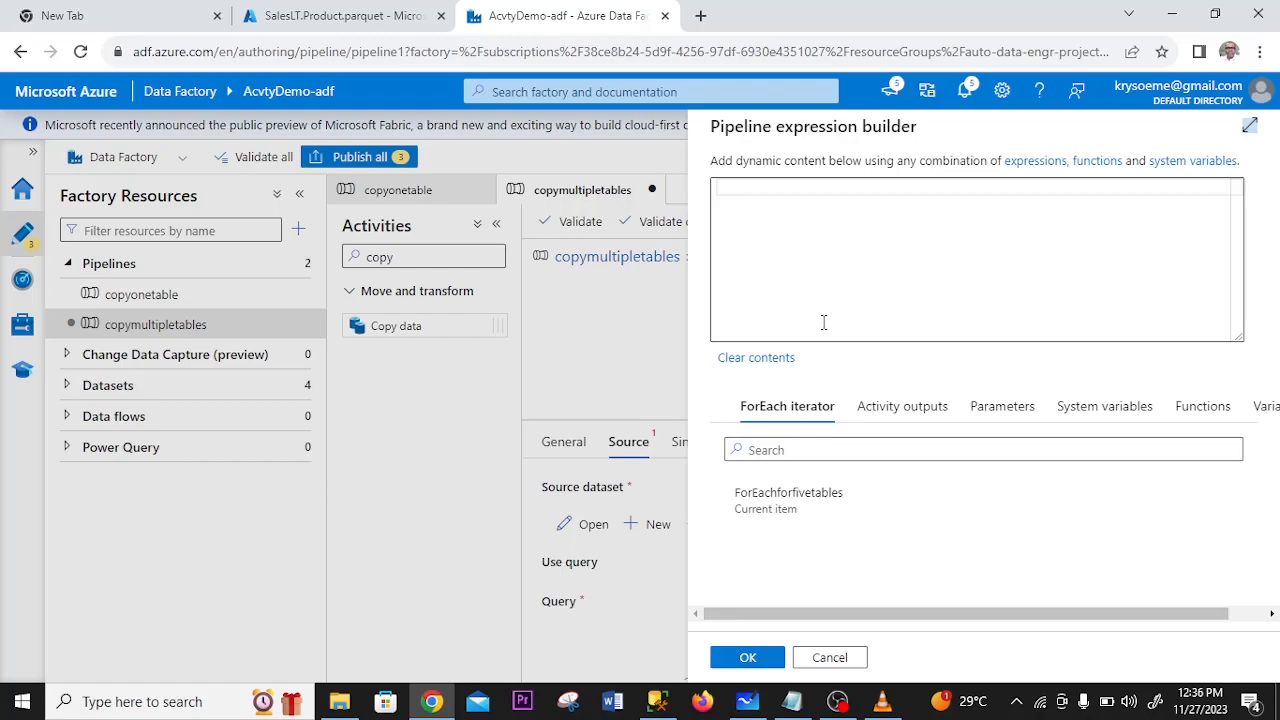
pyautogui.hotkey('alt', 'Tab')
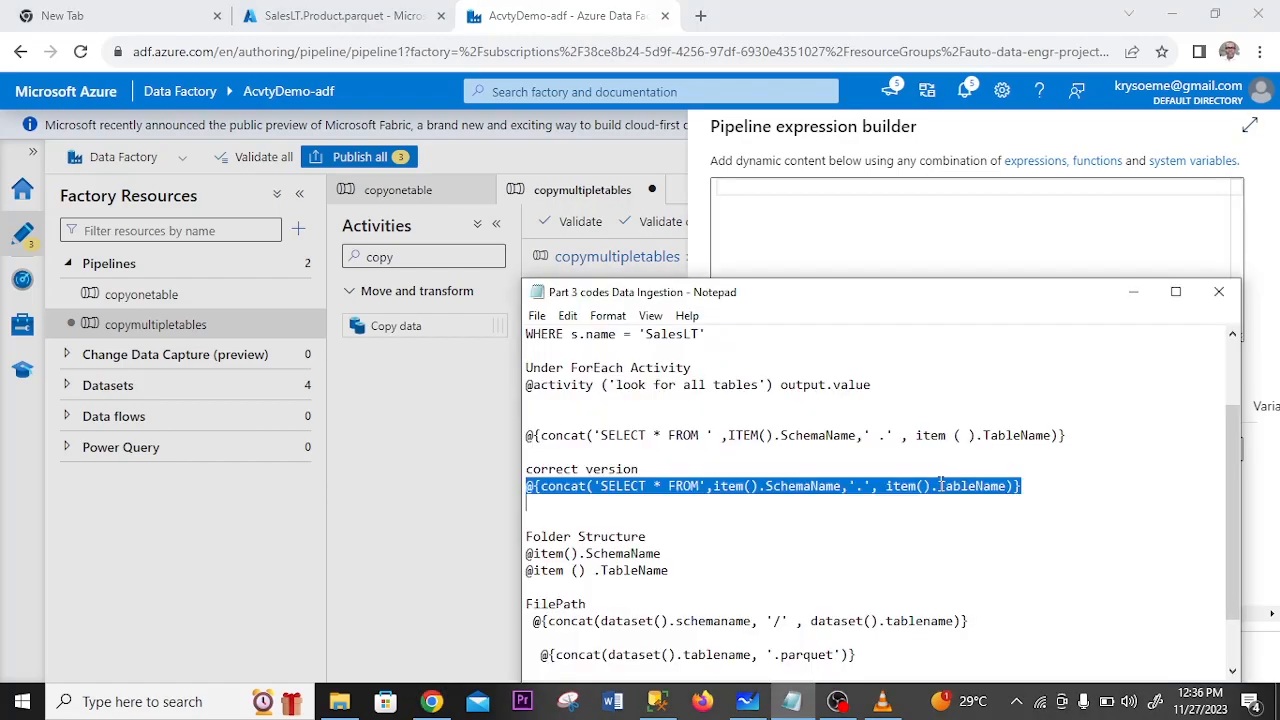
pyautogui.rightClick(940, 485)
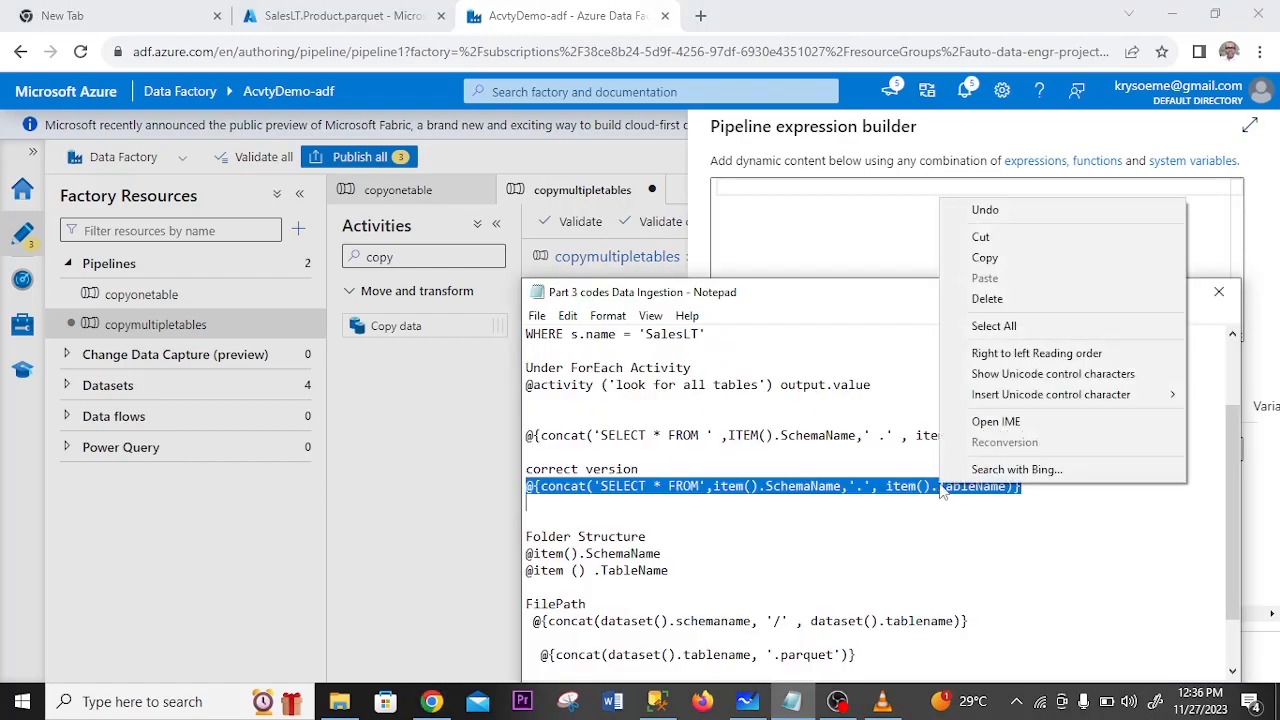
pyautogui.click(985, 258)
pyautogui.click(851, 257)
pyautogui.write("@{concat('SELECT * FROM',item().SchemaName,'.', item().TableName)}")
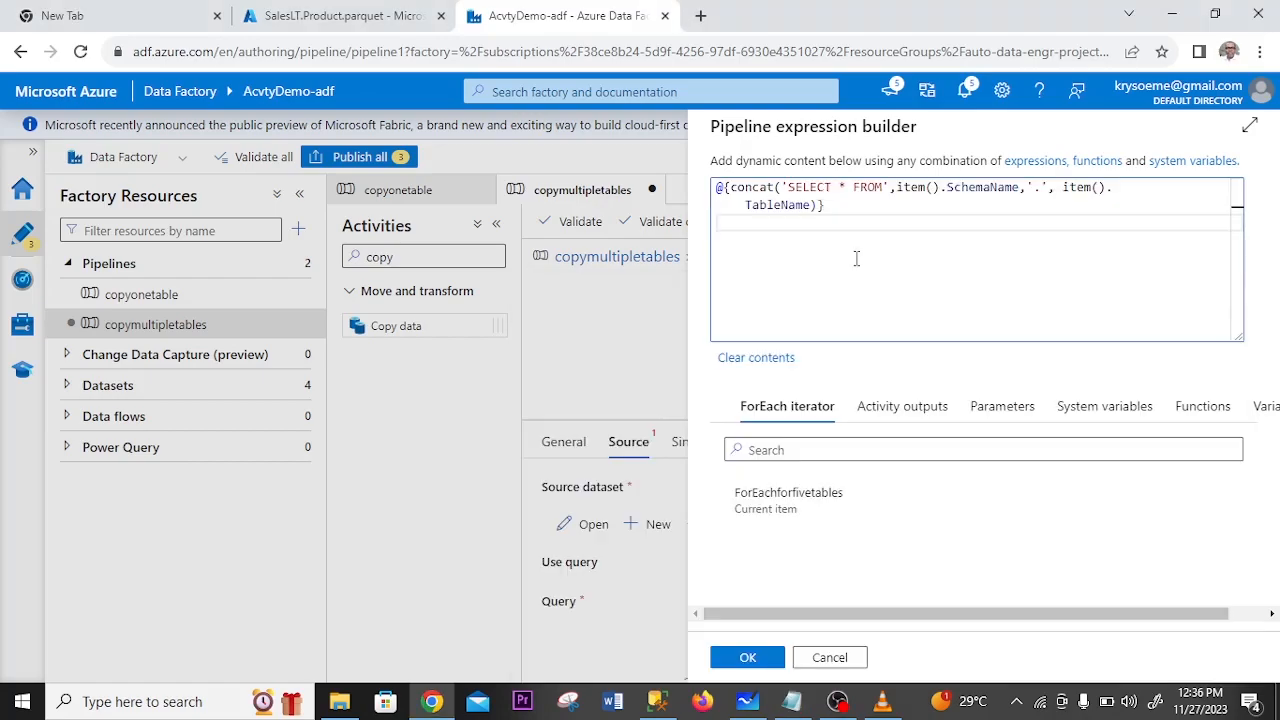
pyautogui.click(748, 658)
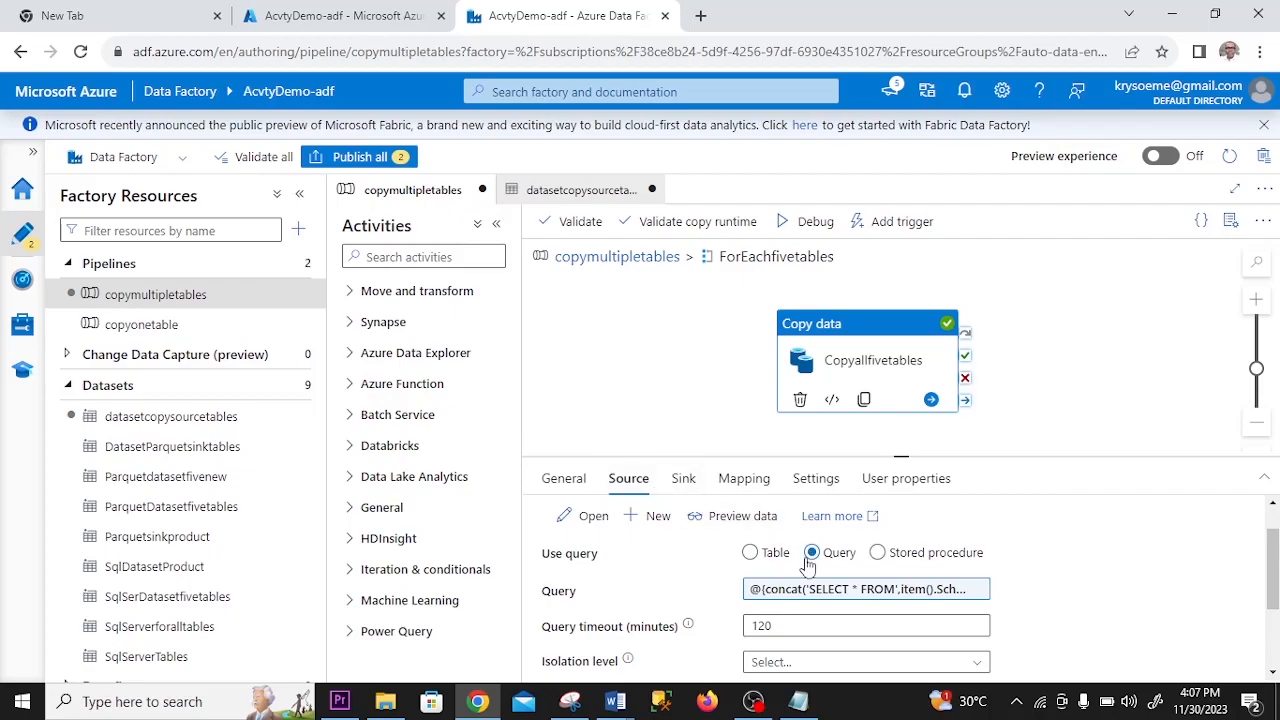
# - Switch the Copyallfivetables source from Query to Table and open its datasetcopysourcetables dataset
pyautogui.click(750, 555)
pyautogui.click(751, 553)
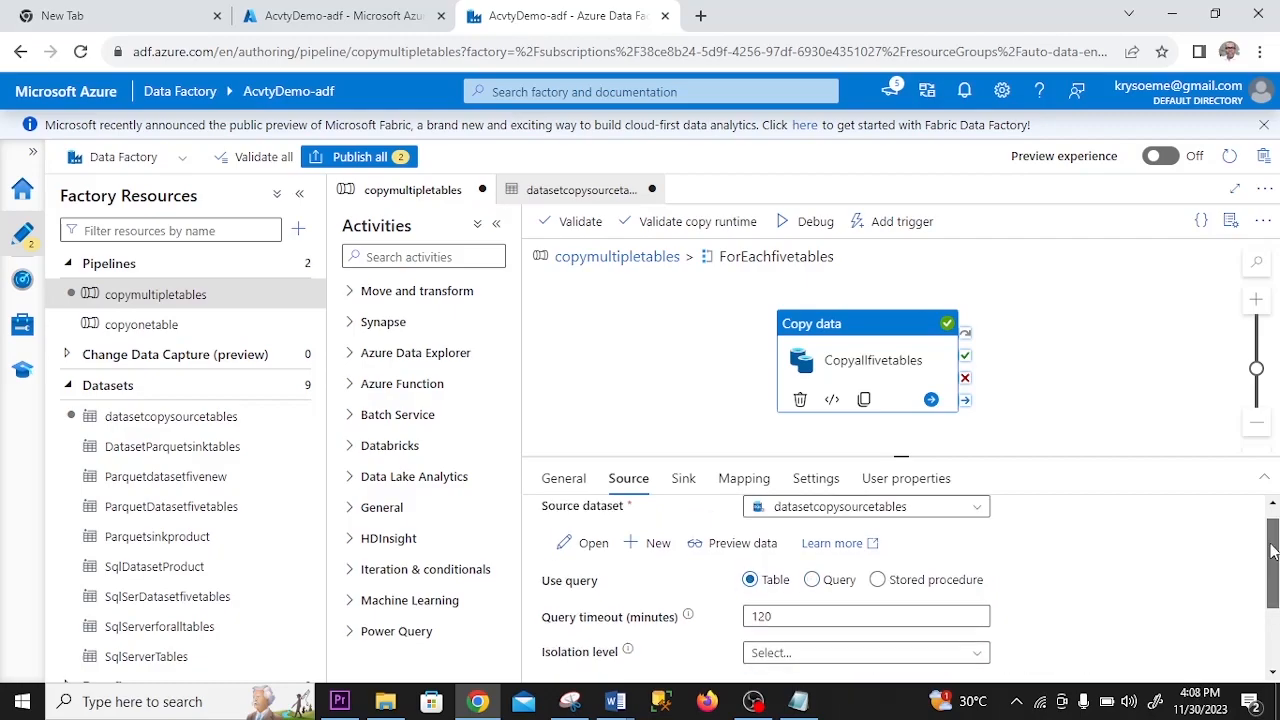
pyautogui.click(585, 543)
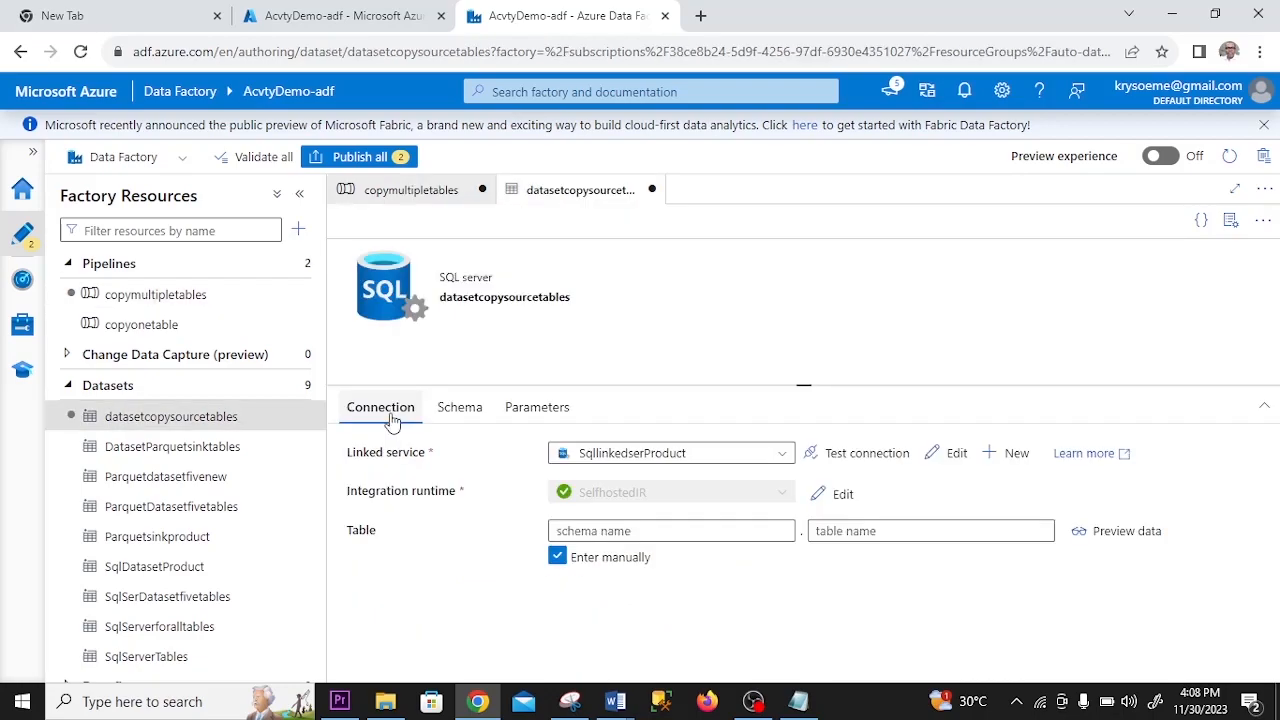
# - Add two string parameters named schema and table to the datasetcopysourcetables dataset
pyautogui.click(533, 412)
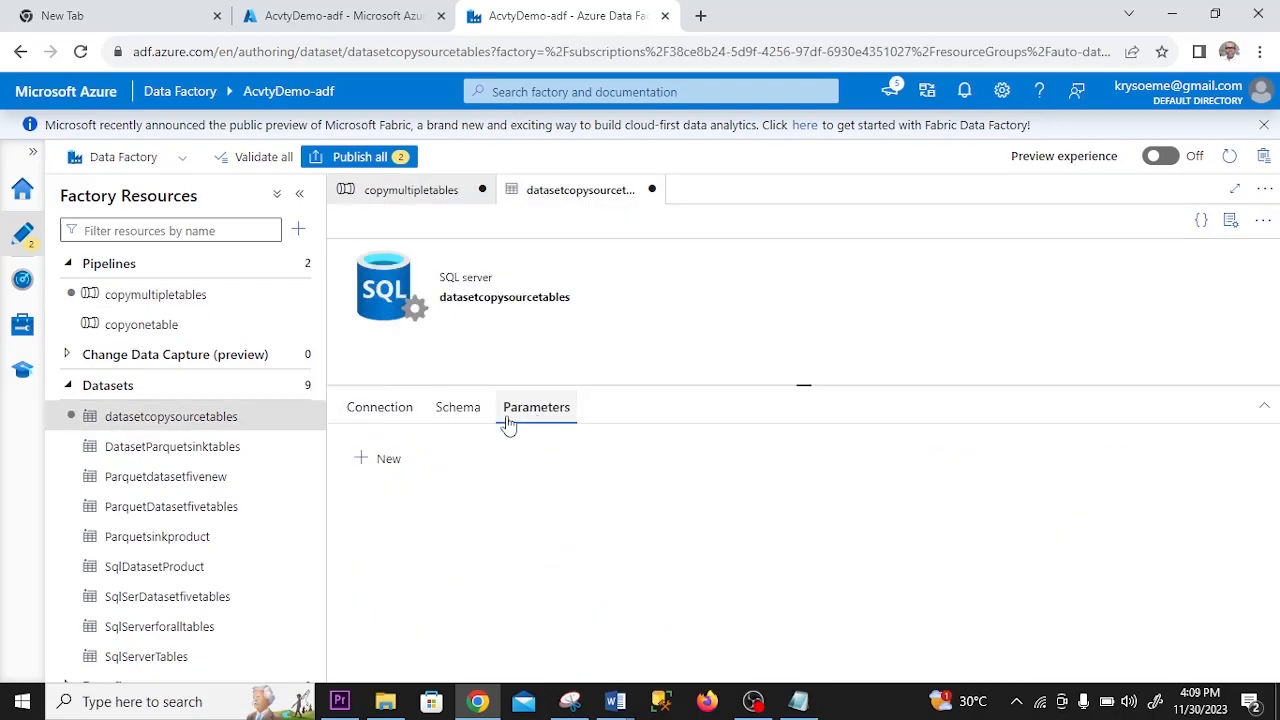
pyautogui.click(372, 461)
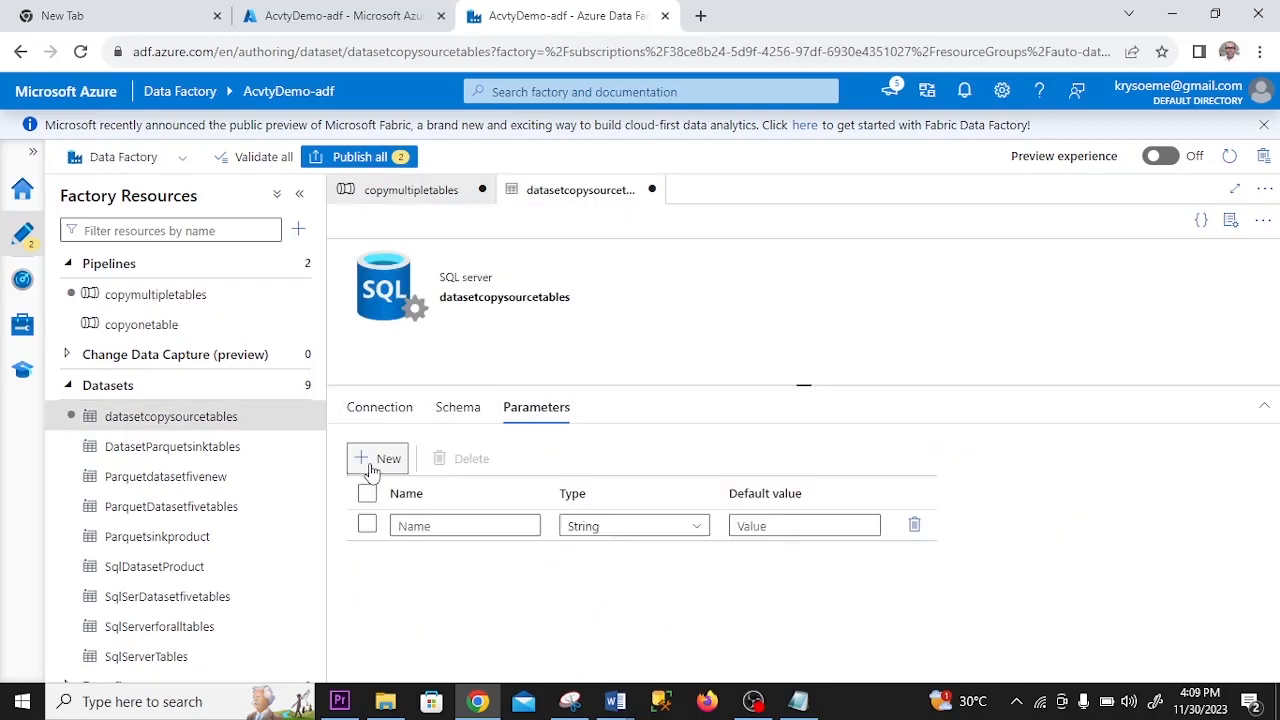
pyautogui.click(438, 525)
pyautogui.write('schema')
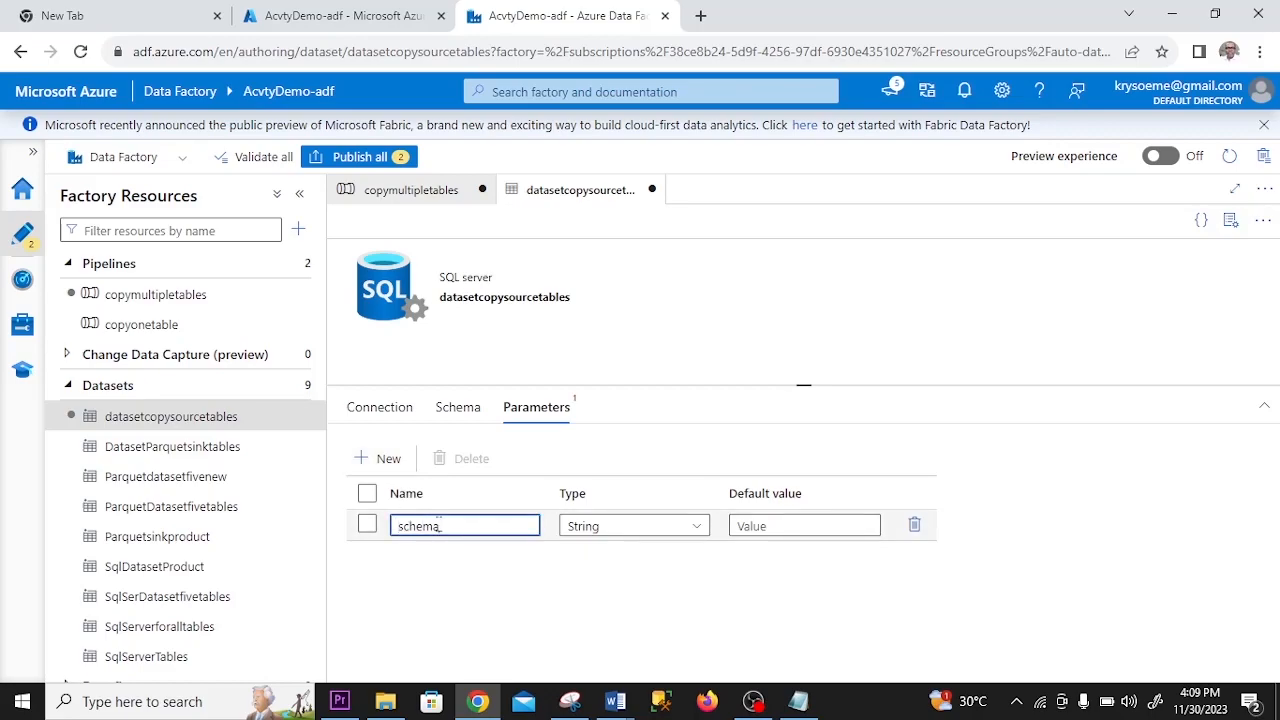
pyautogui.click(378, 459)
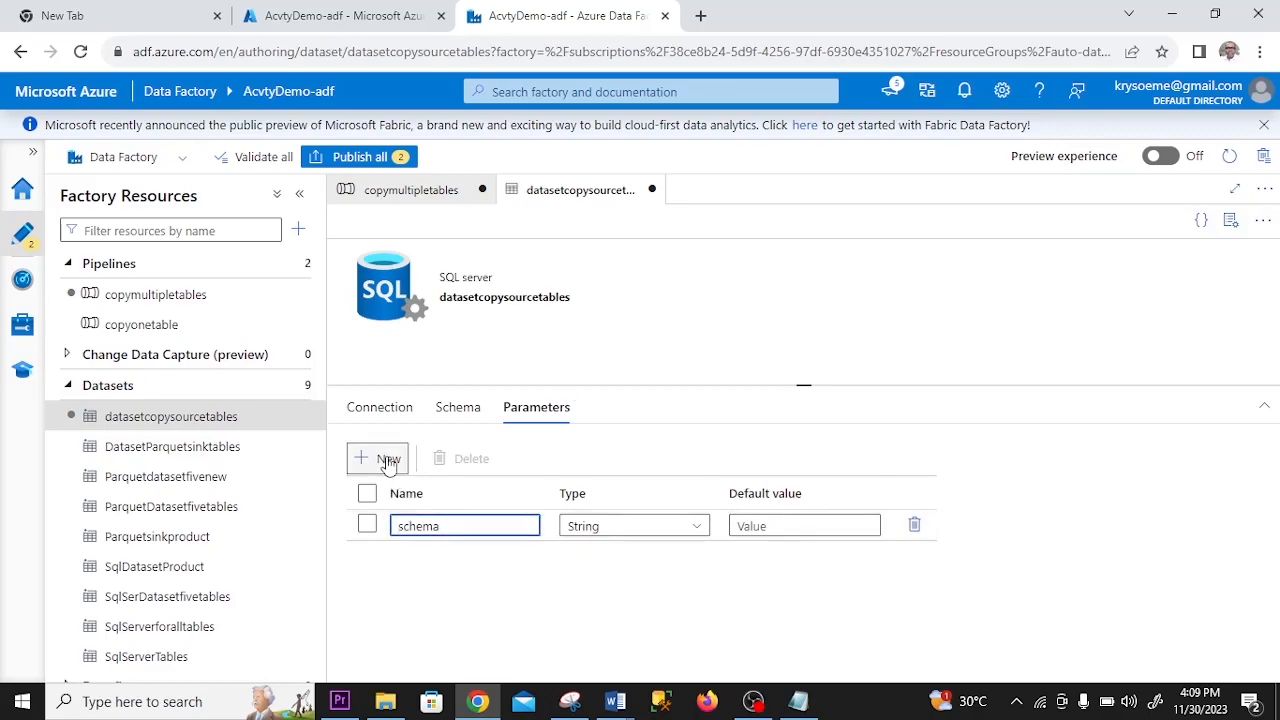
pyautogui.click(408, 556)
pyautogui.write('table')
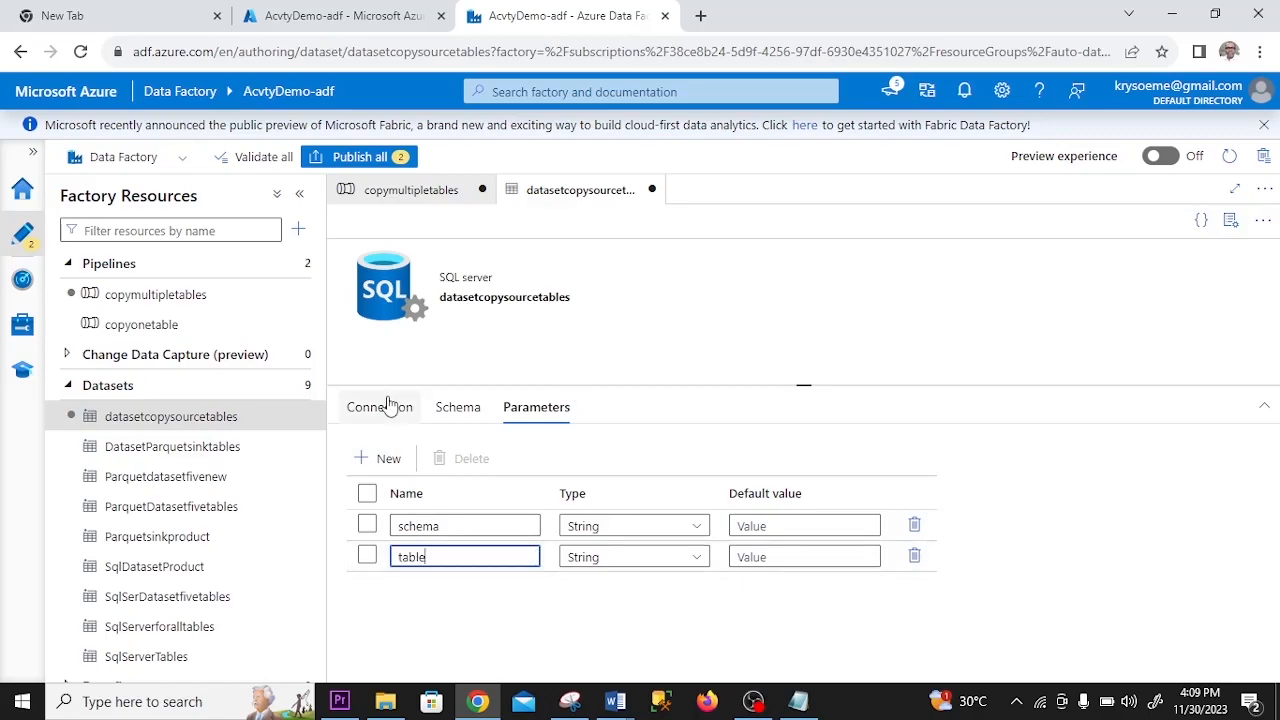
pyautogui.click(522, 413)
pyautogui.click(386, 413)
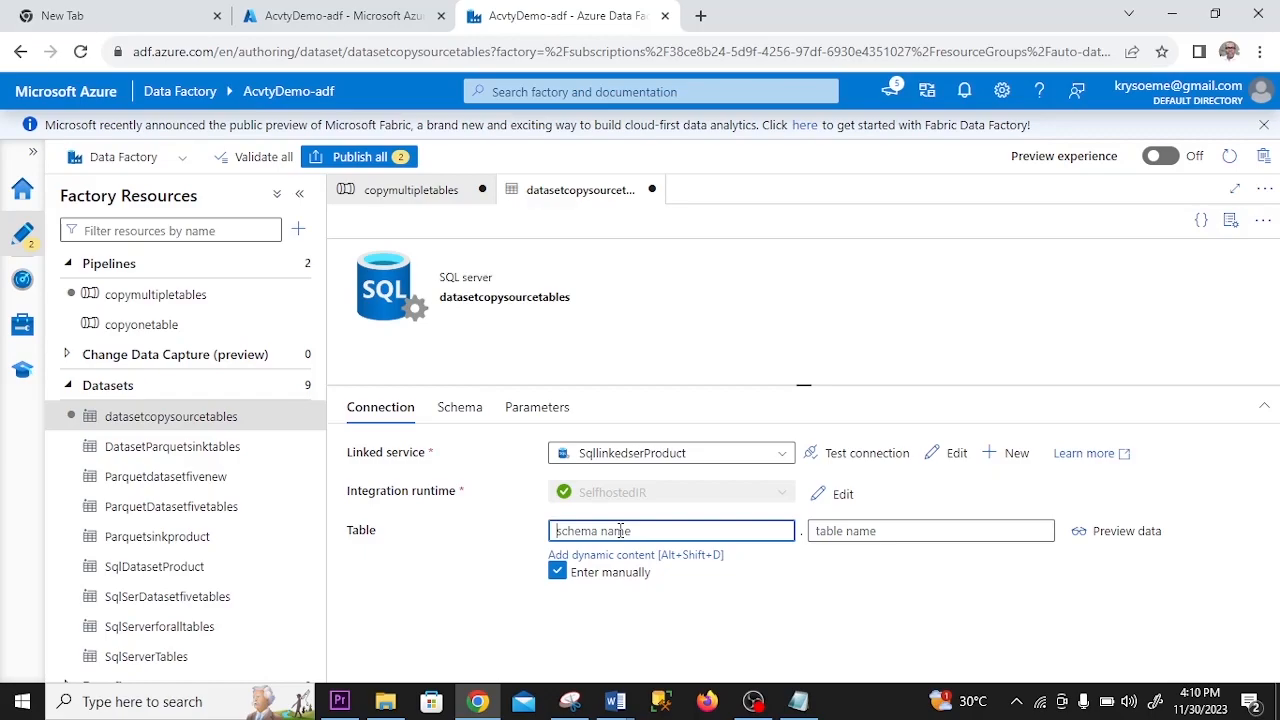
pyautogui.click(620, 531)
pyautogui.click(619, 556)
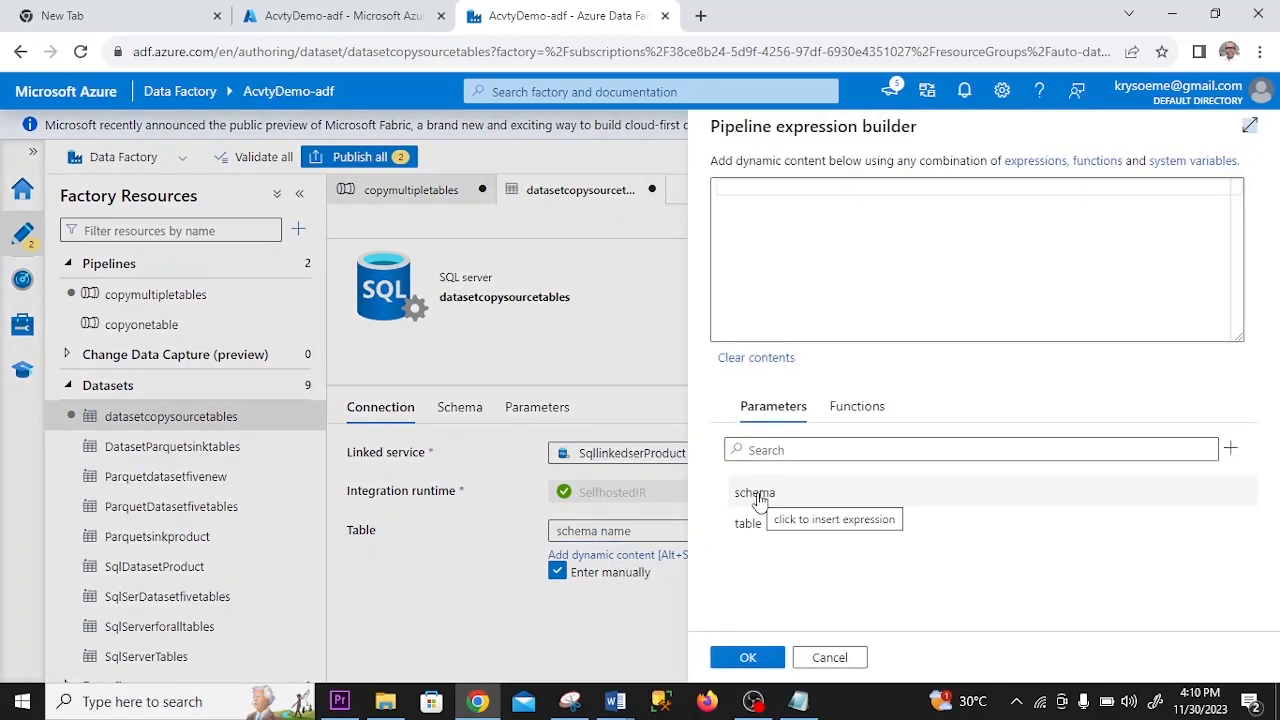
pyautogui.click(758, 493)
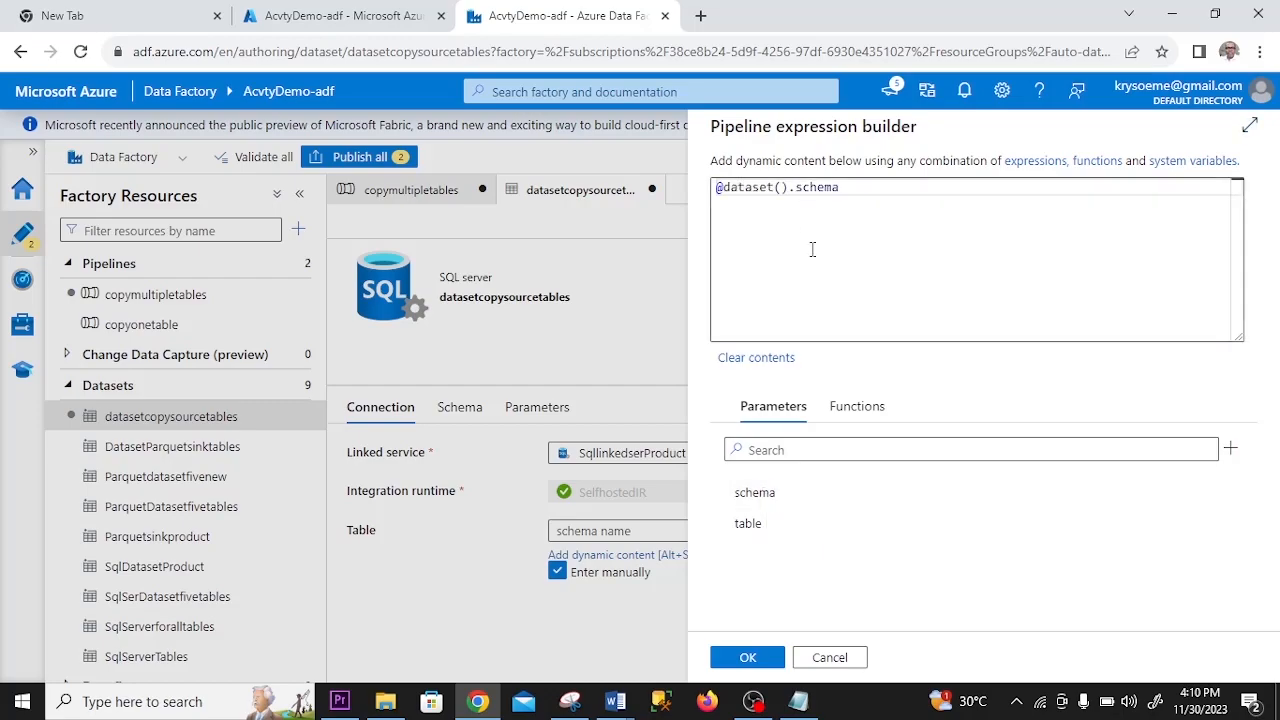
pyautogui.click(748, 657)
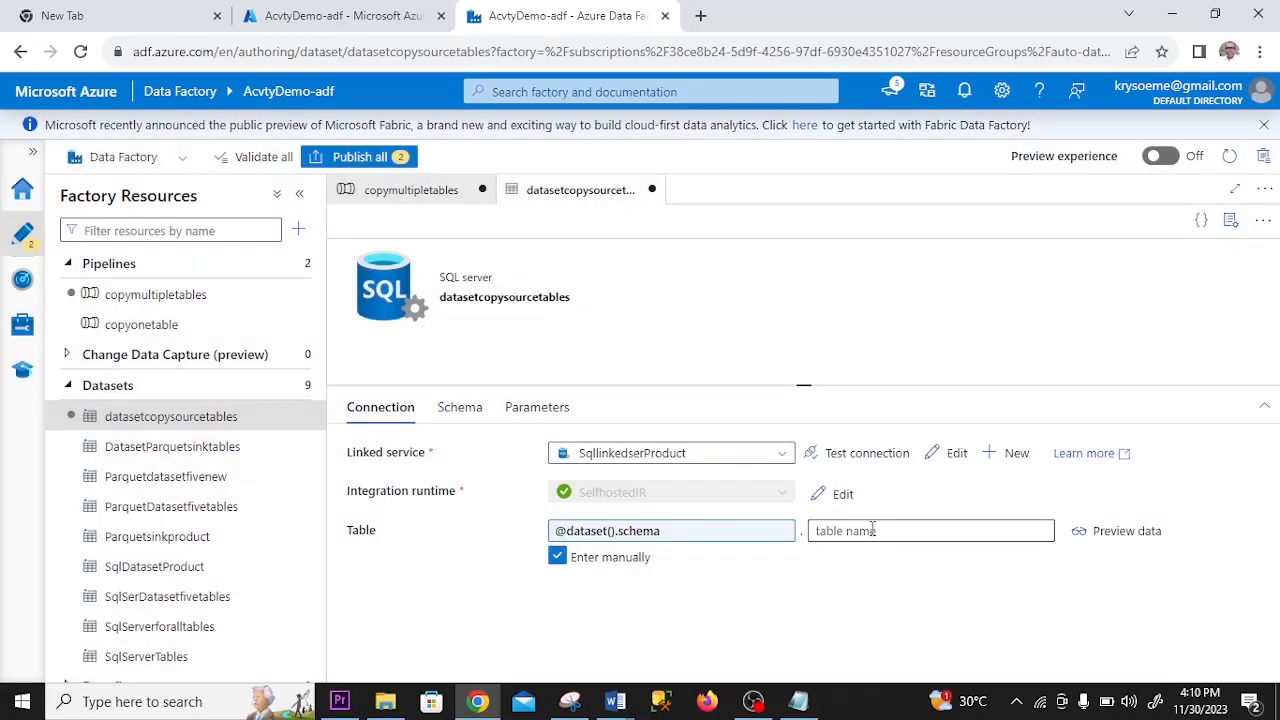
pyautogui.click(872, 531)
pyautogui.click(885, 557)
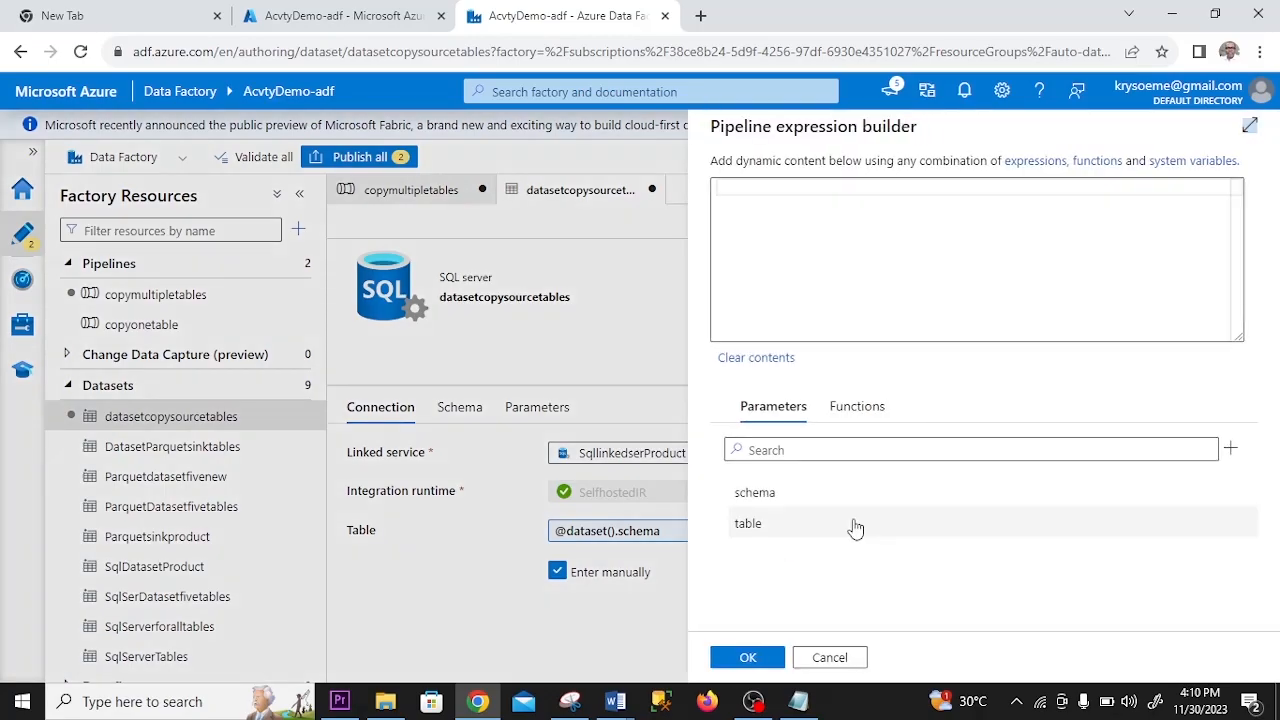
pyautogui.click(748, 527)
pyautogui.click(748, 657)
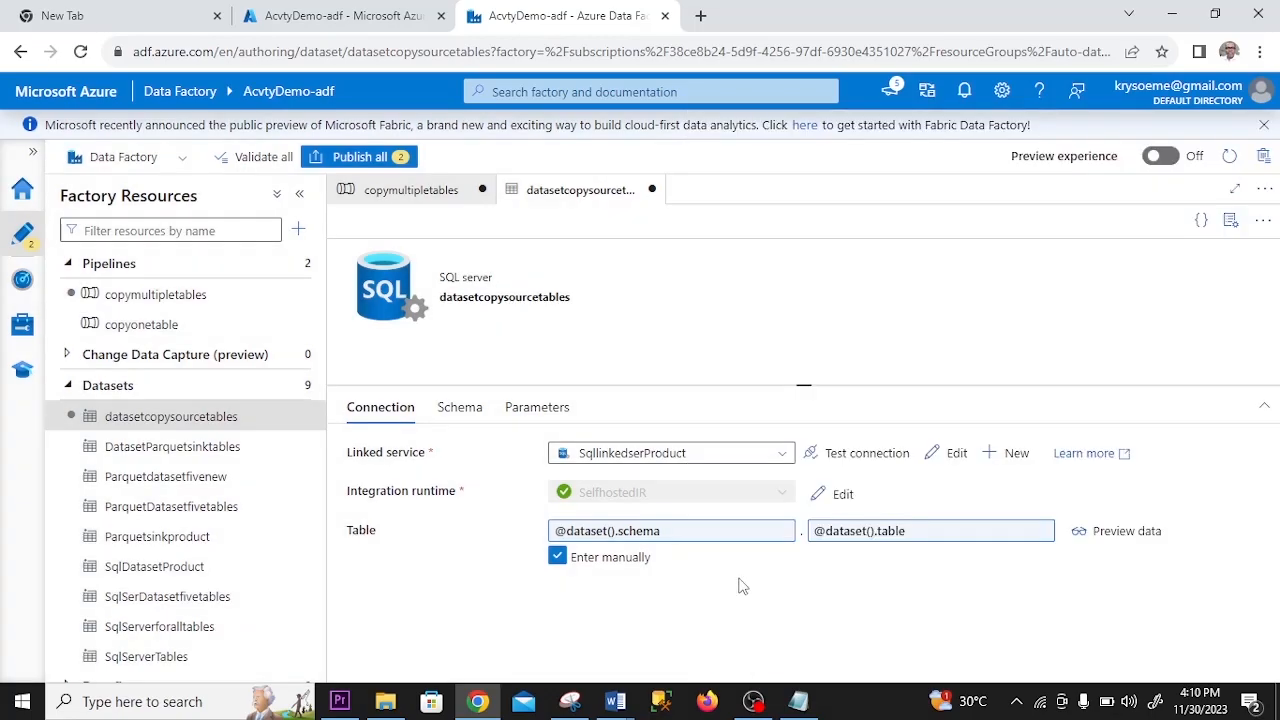
pyautogui.click(410, 191)
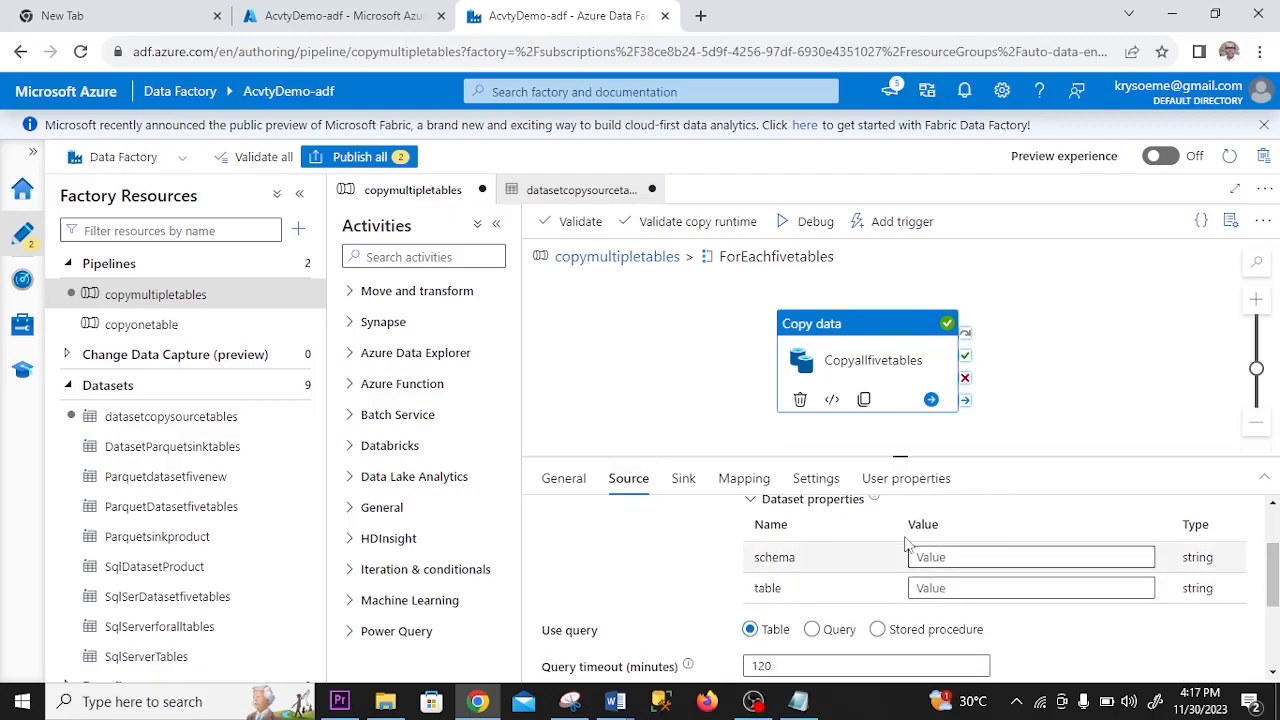
pyautogui.click(985, 557)
pyautogui.click(991, 578)
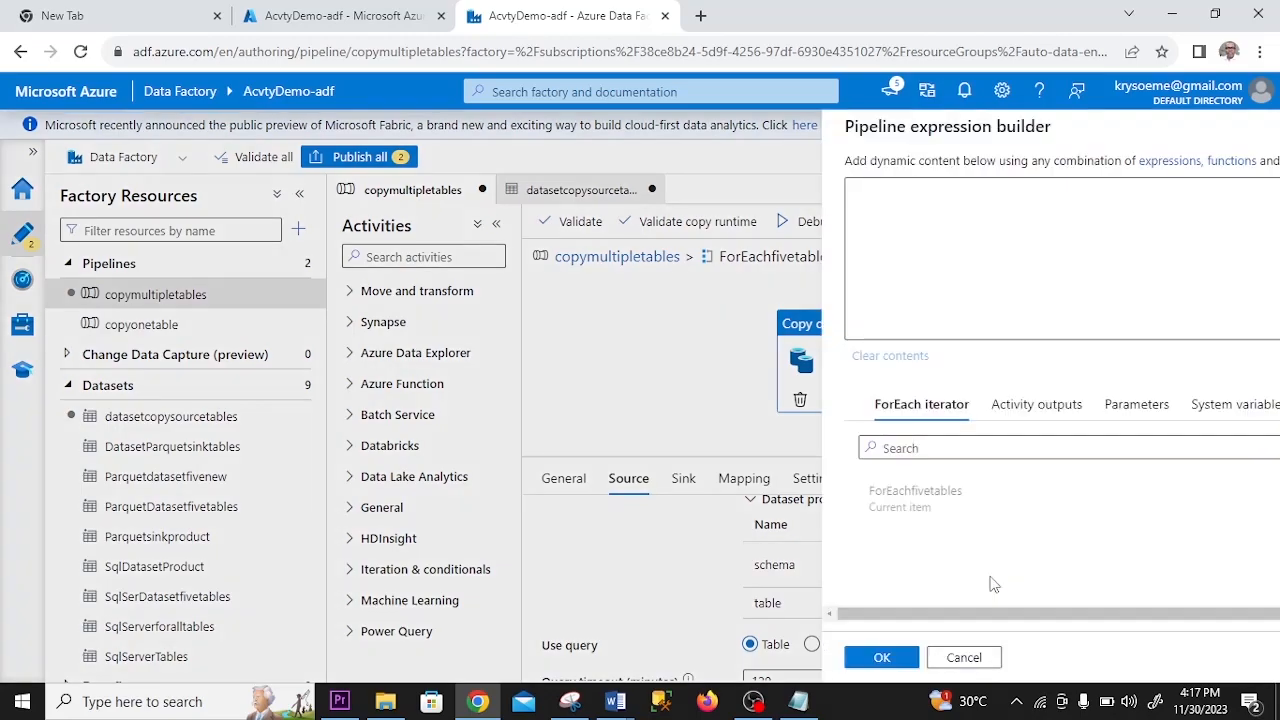
pyautogui.click(766, 509)
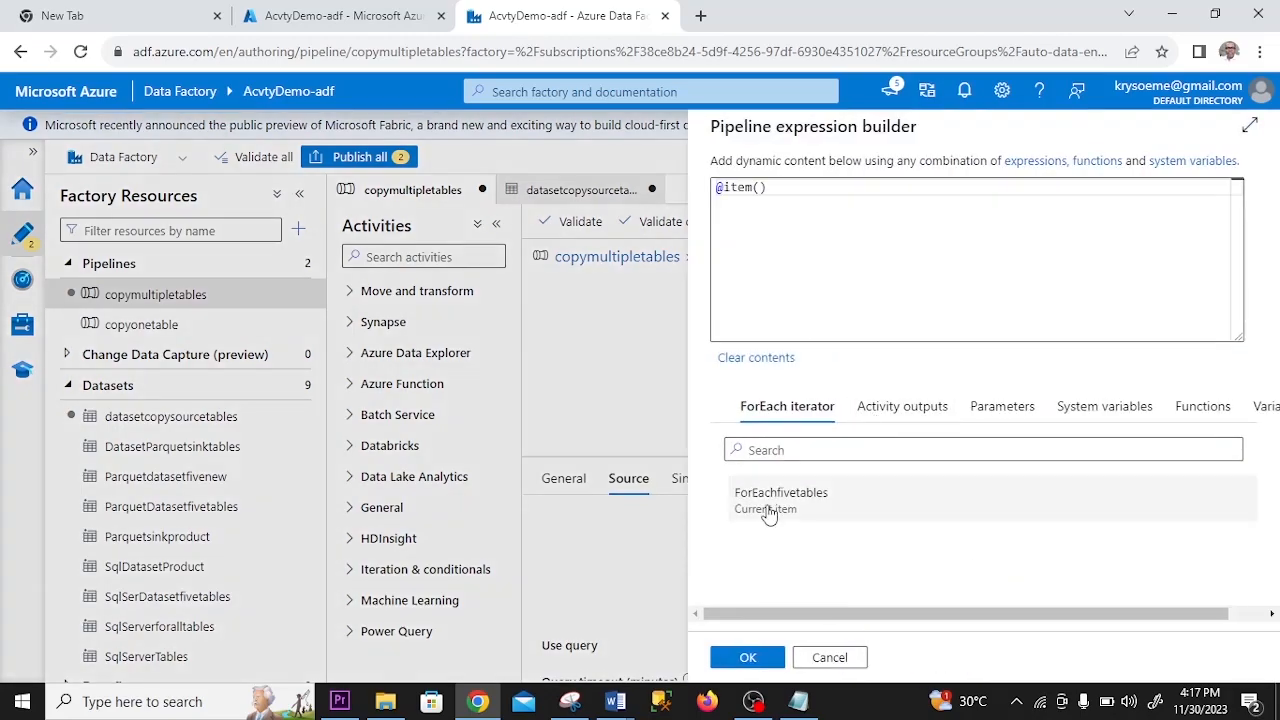
pyautogui.hotkey('alt', 'Tab')
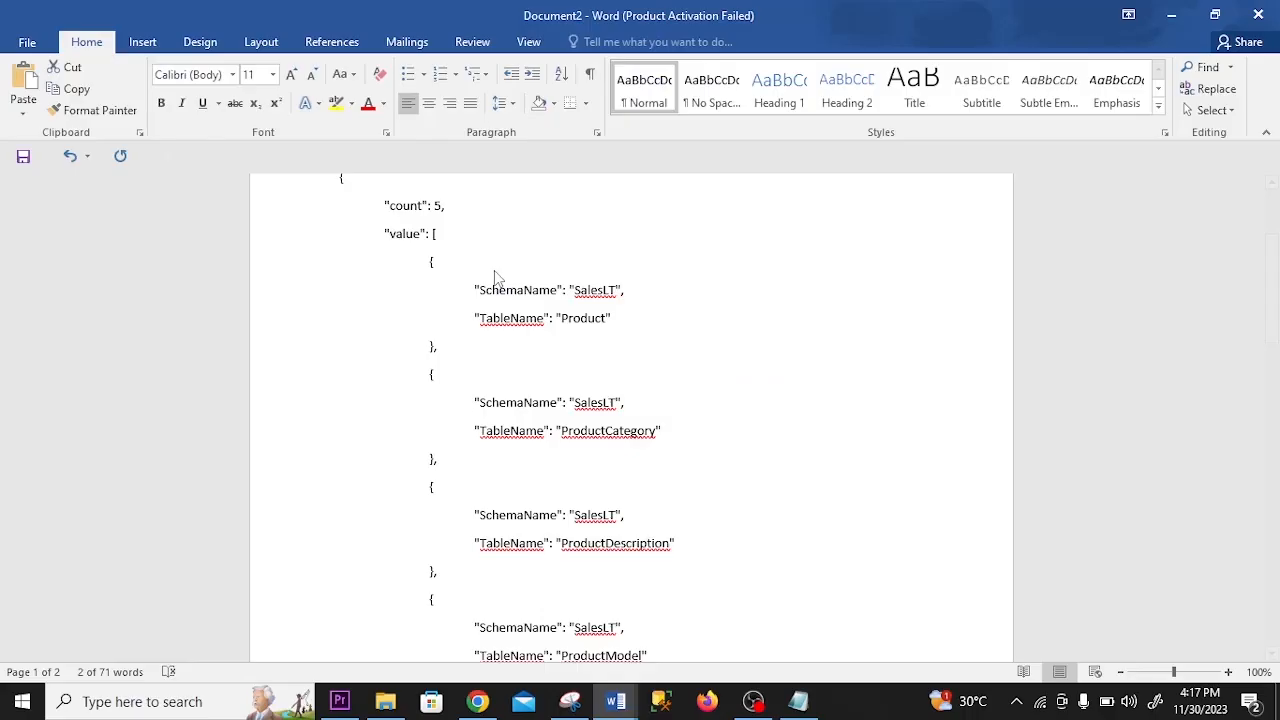
pyautogui.hotkey('alt', 'Tab')
pyautogui.write('.SchemaName')
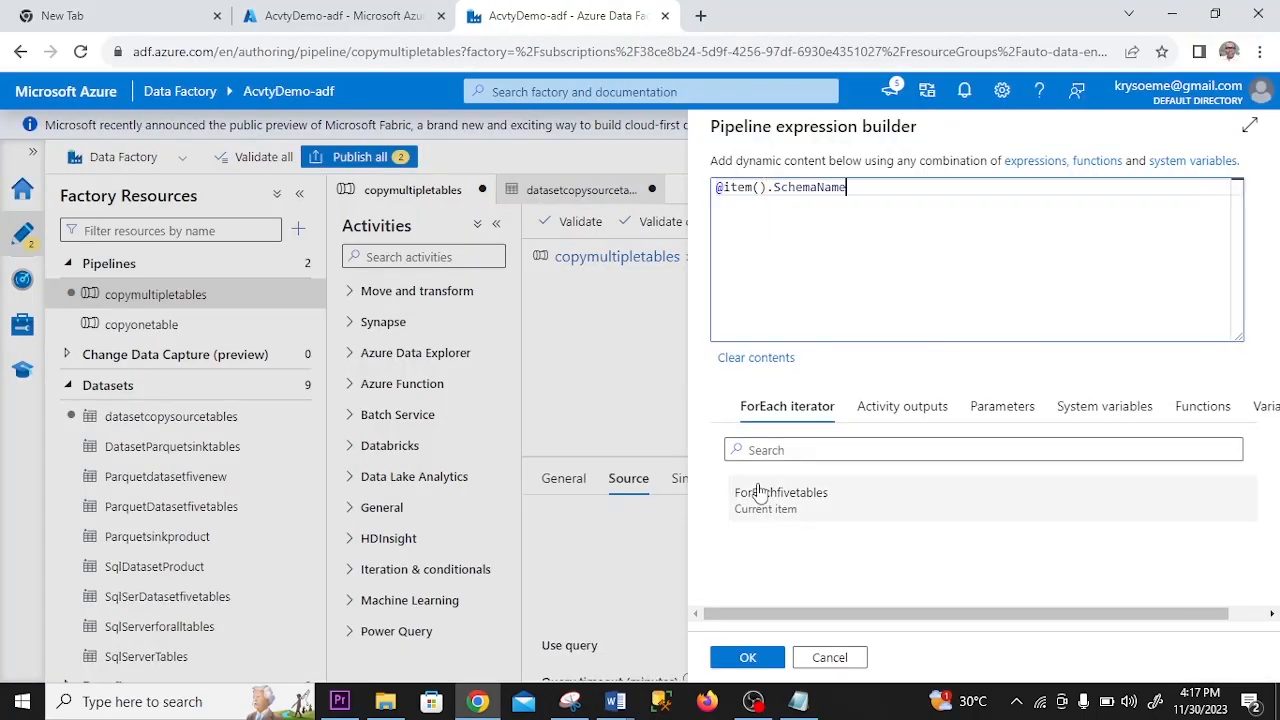
pyautogui.click(746, 659)
pyautogui.click(943, 588)
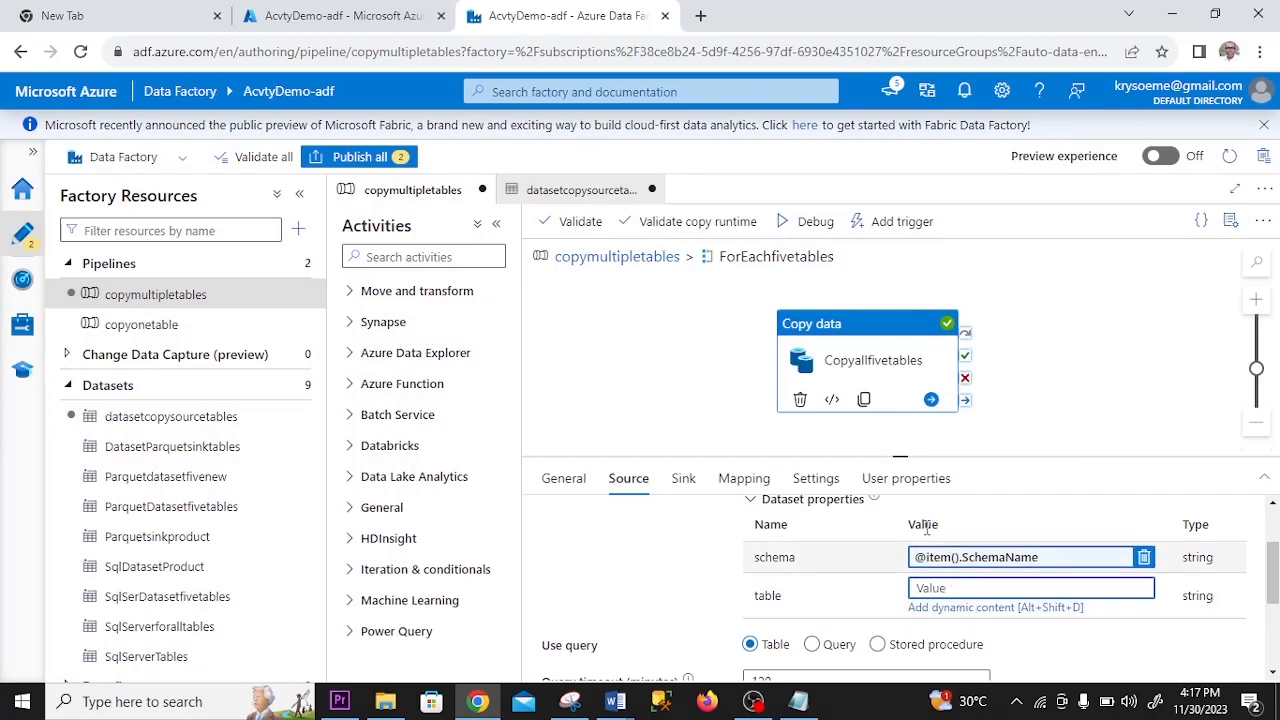
pyautogui.click(995, 608)
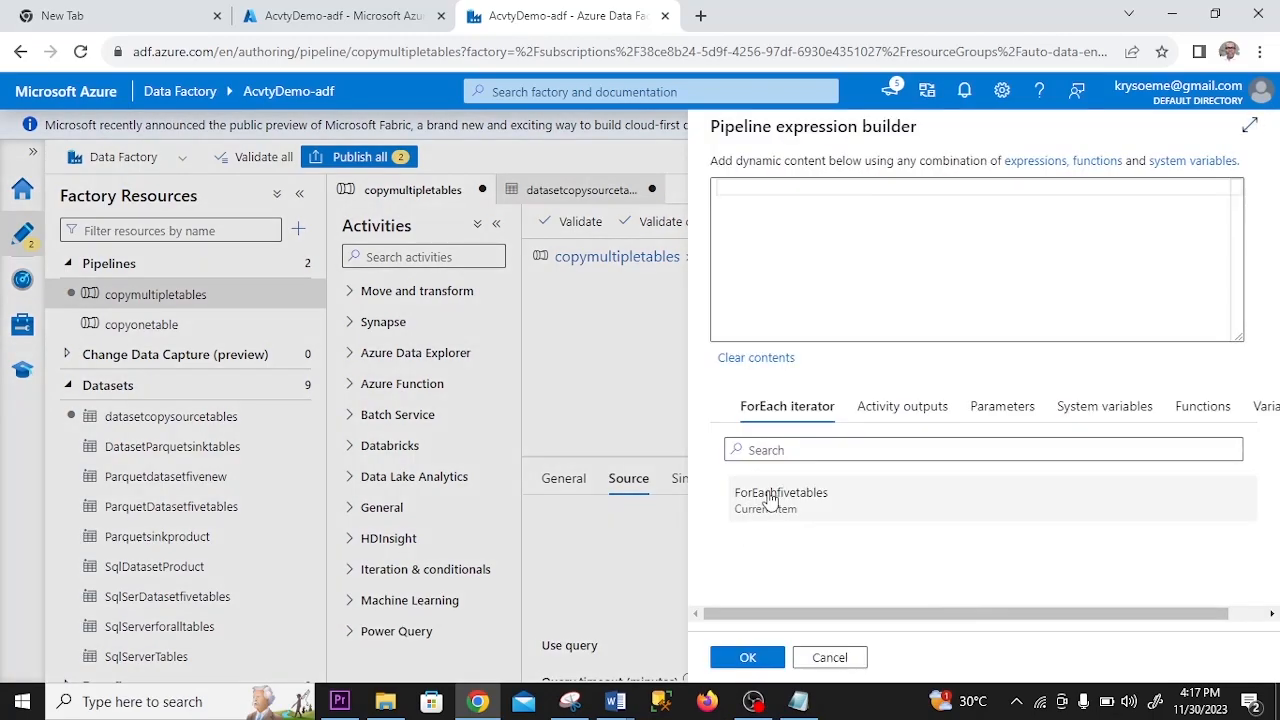
pyautogui.click(771, 499)
pyautogui.click(615, 701)
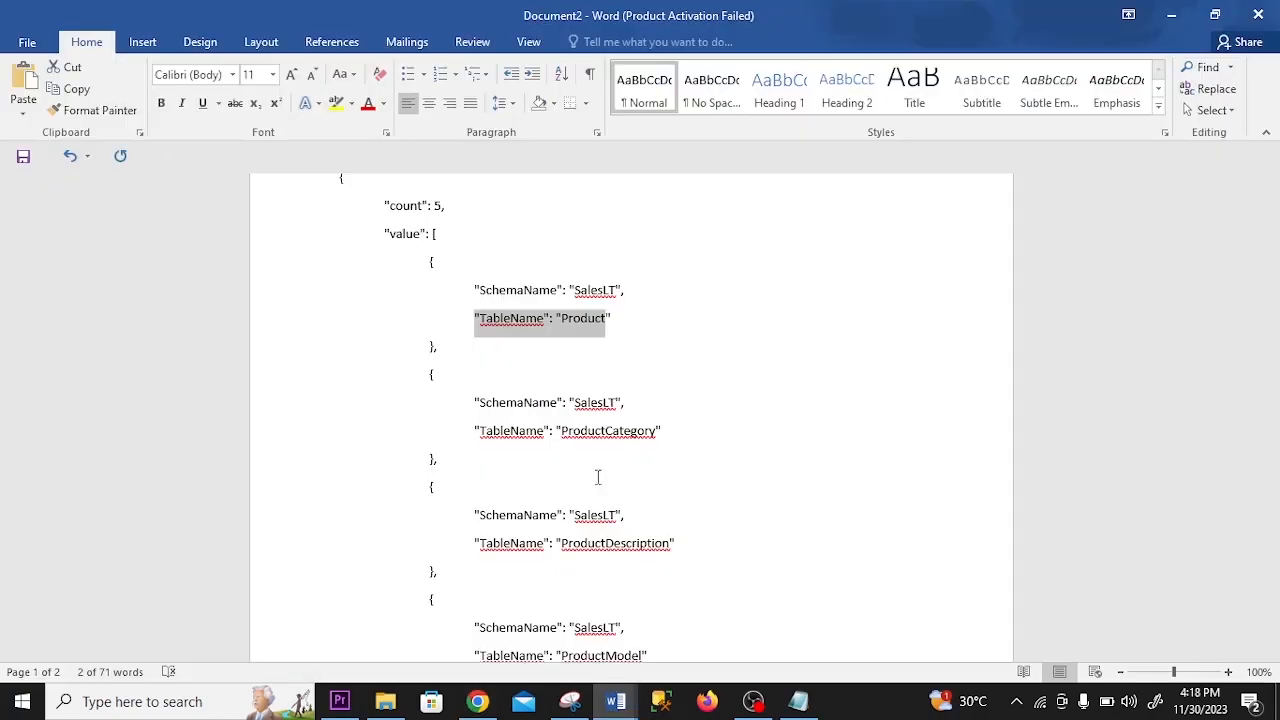
pyautogui.hotkey('alt', 'Tab')
pyautogui.write('.TableName')
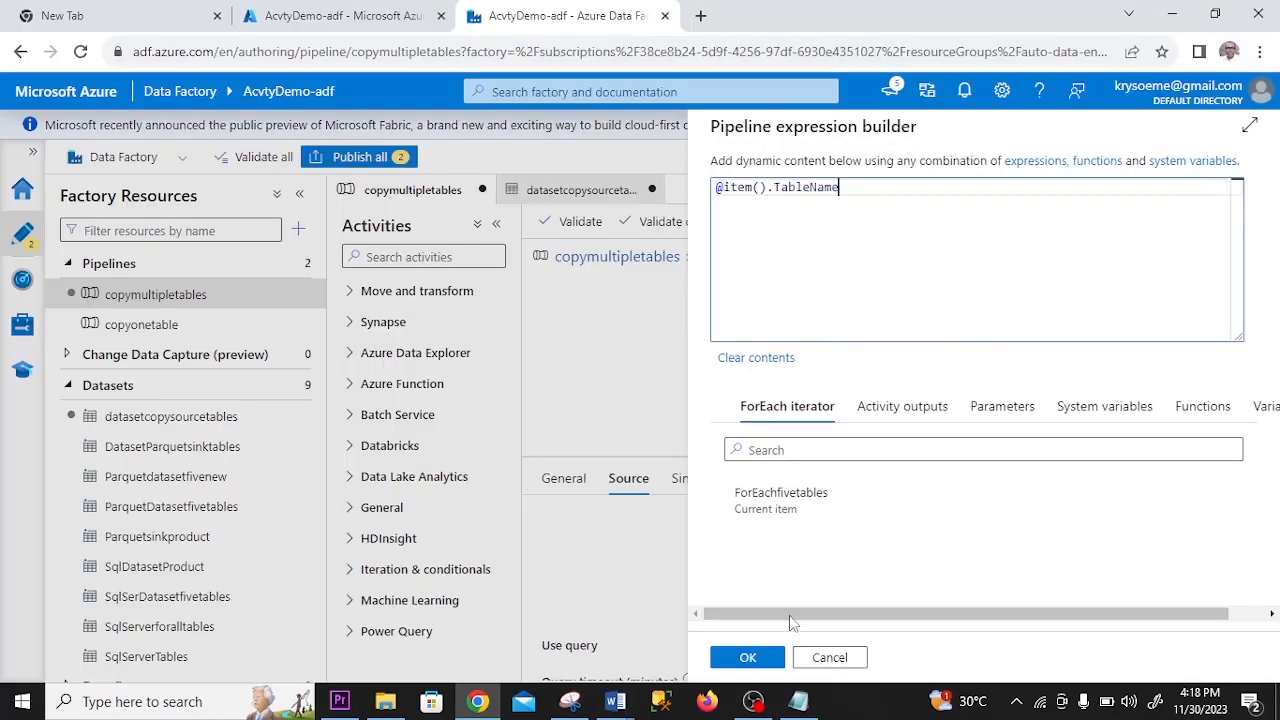
pyautogui.click(748, 657)
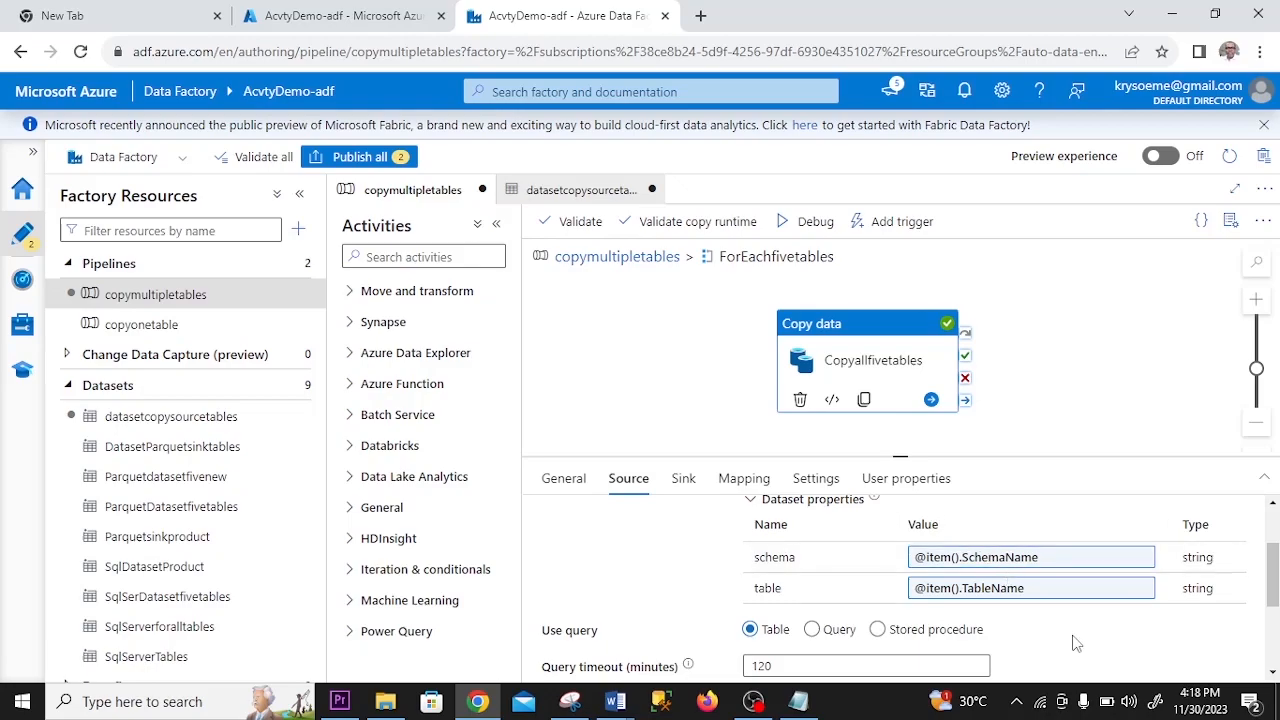
# - Compare the SchemaName and TableName entries in the Word document with the source's dataset properties, and review the Table and Query options
pyautogui.hotkey('alt', 'Tab')
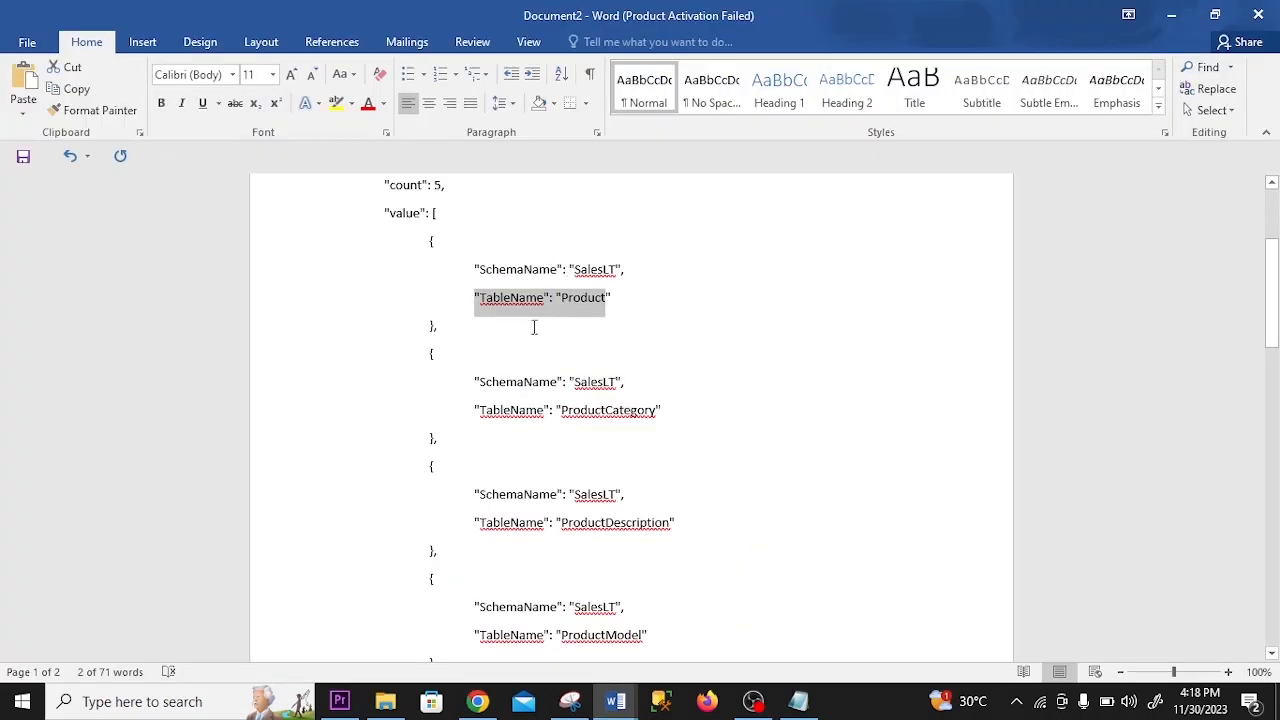
pyautogui.hotkey('alt', 'Tab')
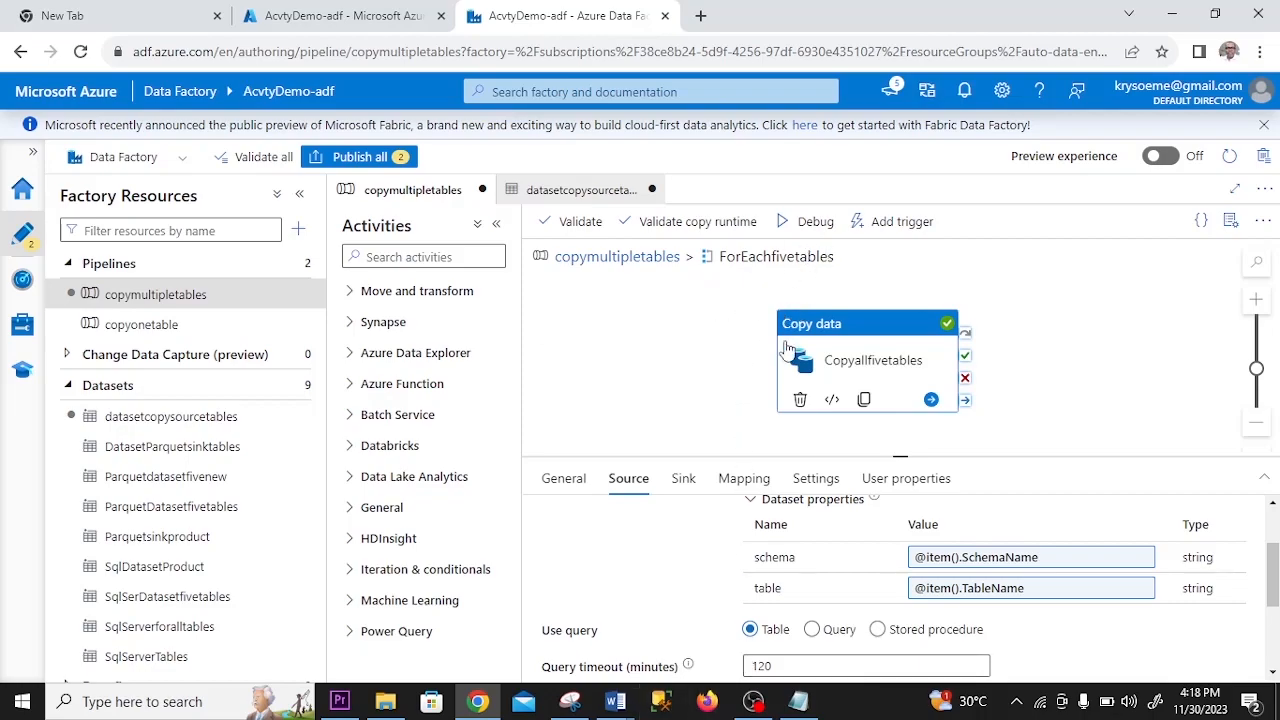
pyautogui.hotkey('alt', 'Tab')
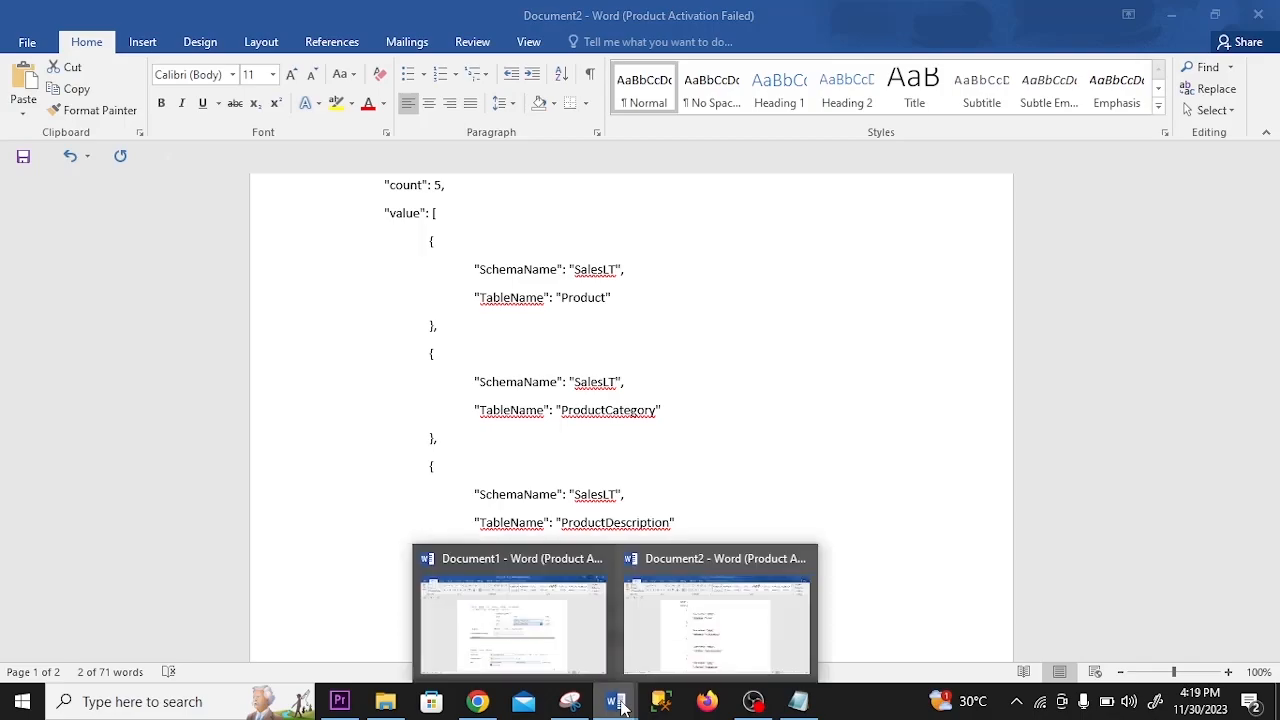
pyautogui.click(477, 701)
pyautogui.moveTo(1274, 559)
pyautogui.mouseDown()
pyautogui.moveTo(1274, 603)
pyautogui.moveTo(1270, 563)
pyautogui.mouseUp()
pyautogui.scroll(-1, 965, 615)
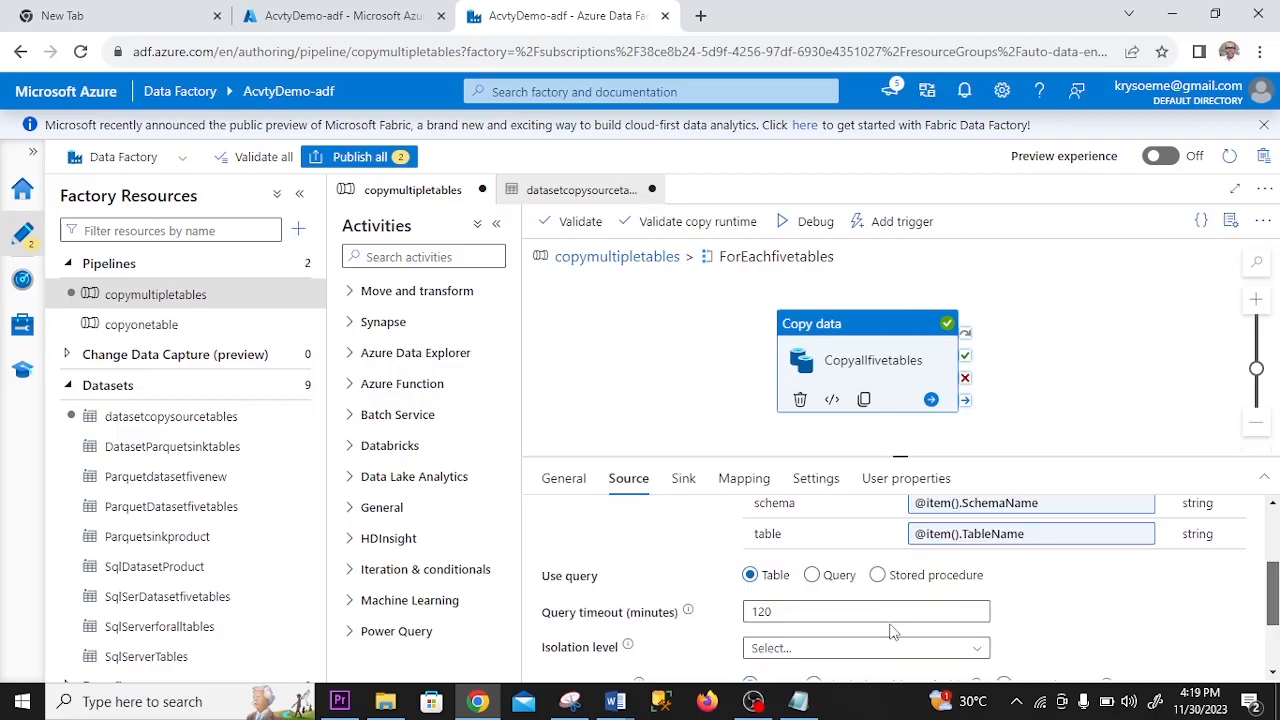
pyautogui.click(812, 575)
pyautogui.click(751, 576)
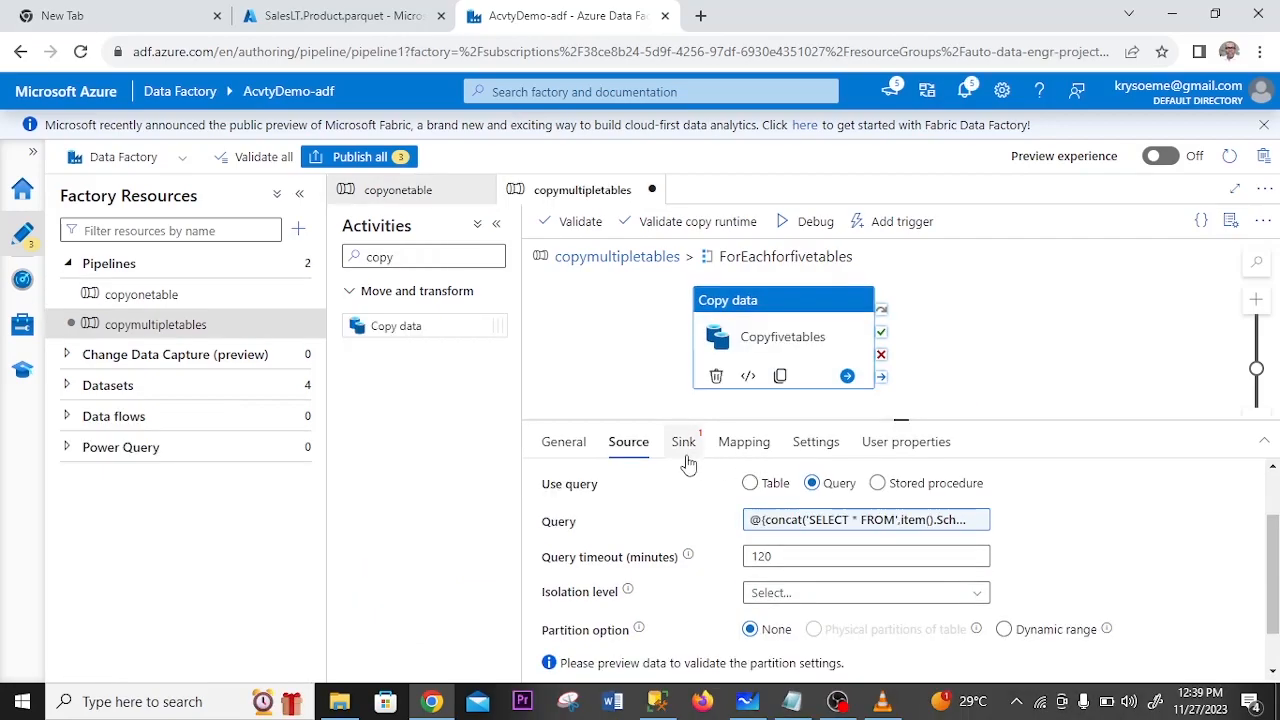
# - Switch to the Azure portal and create a container named copyfivetables in the activityadlsgen2 storage account
pyautogui.click(683, 447)
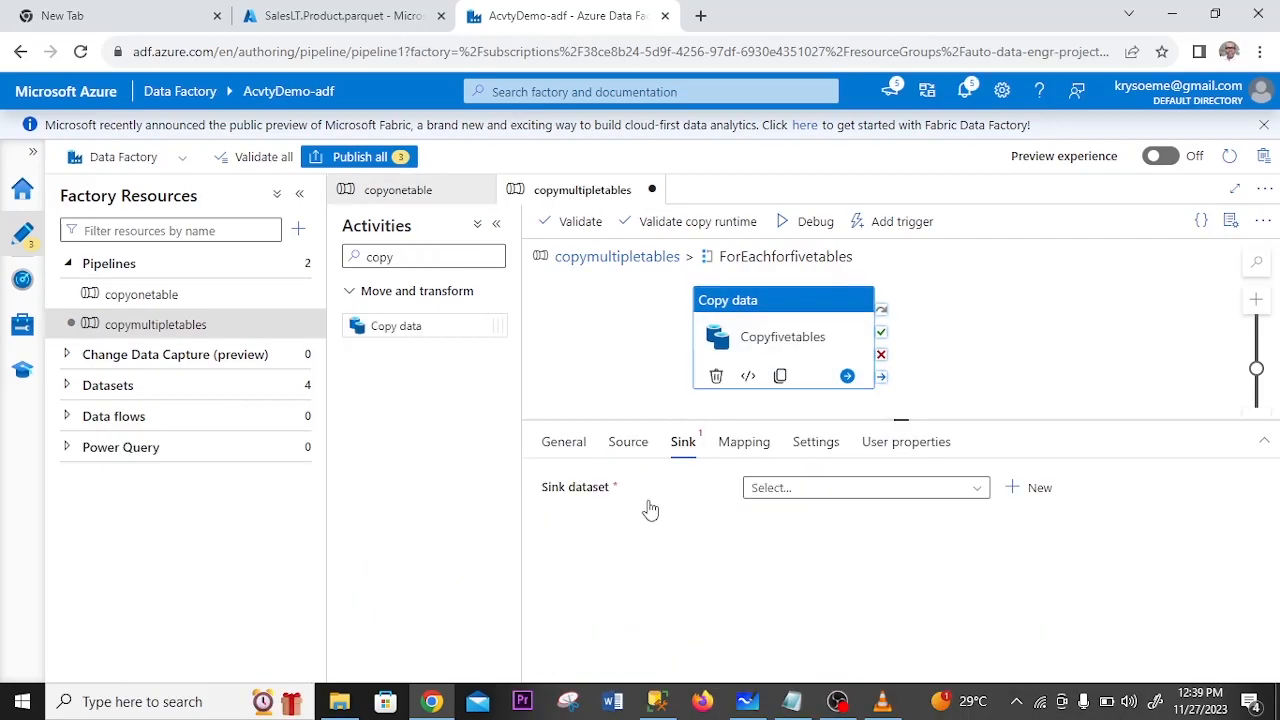
pyautogui.click(350, 18)
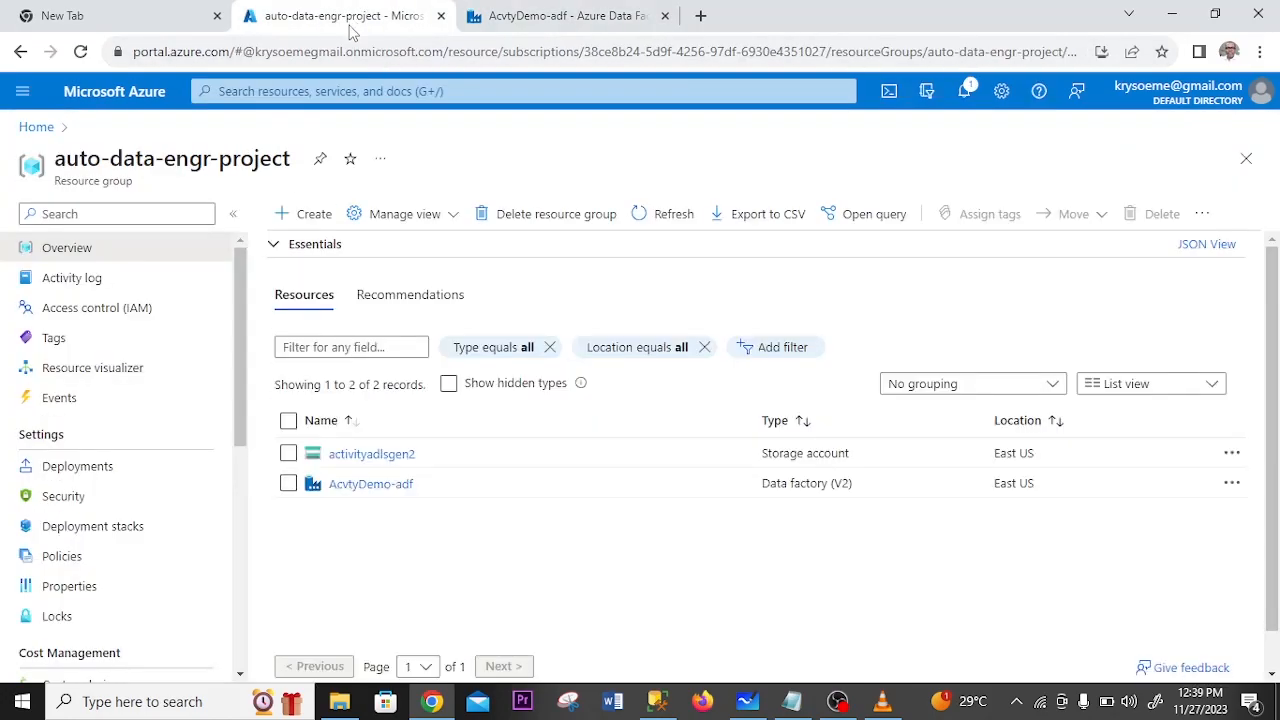
pyautogui.click(371, 453)
pyautogui.click(71, 526)
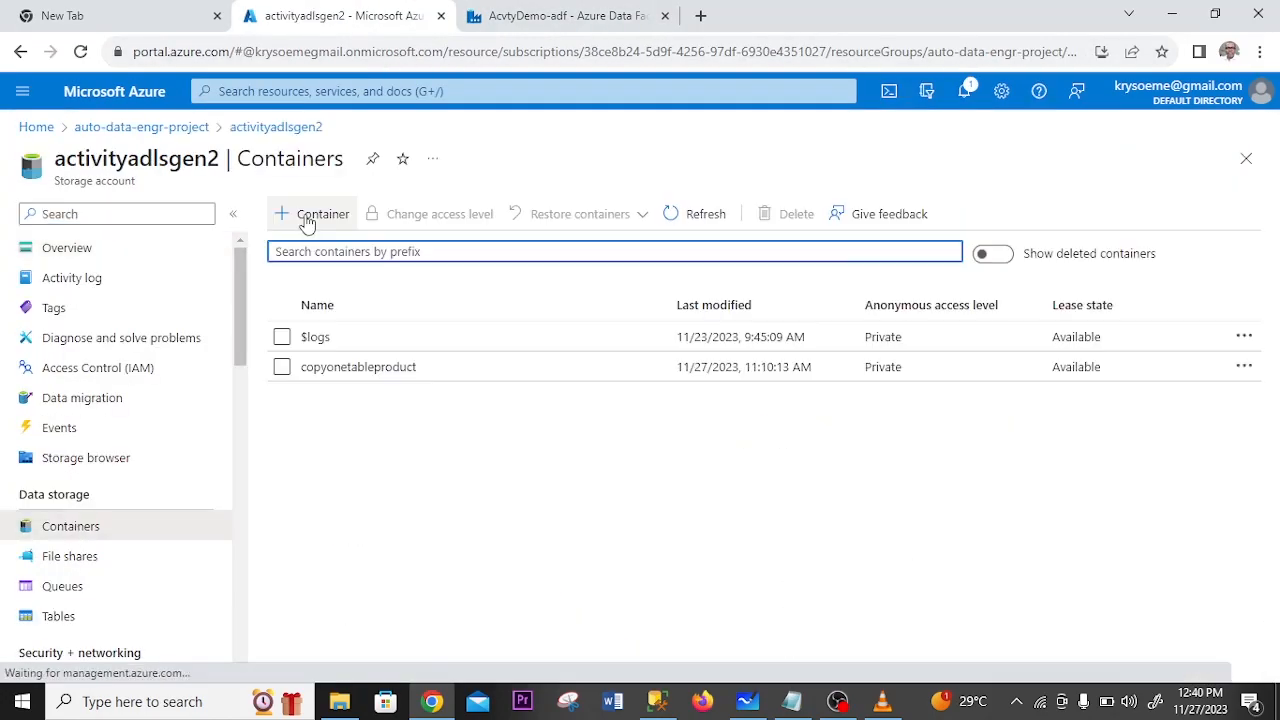
pyautogui.click(314, 214)
pyautogui.write('copyfivetables')
pyautogui.click(929, 653)
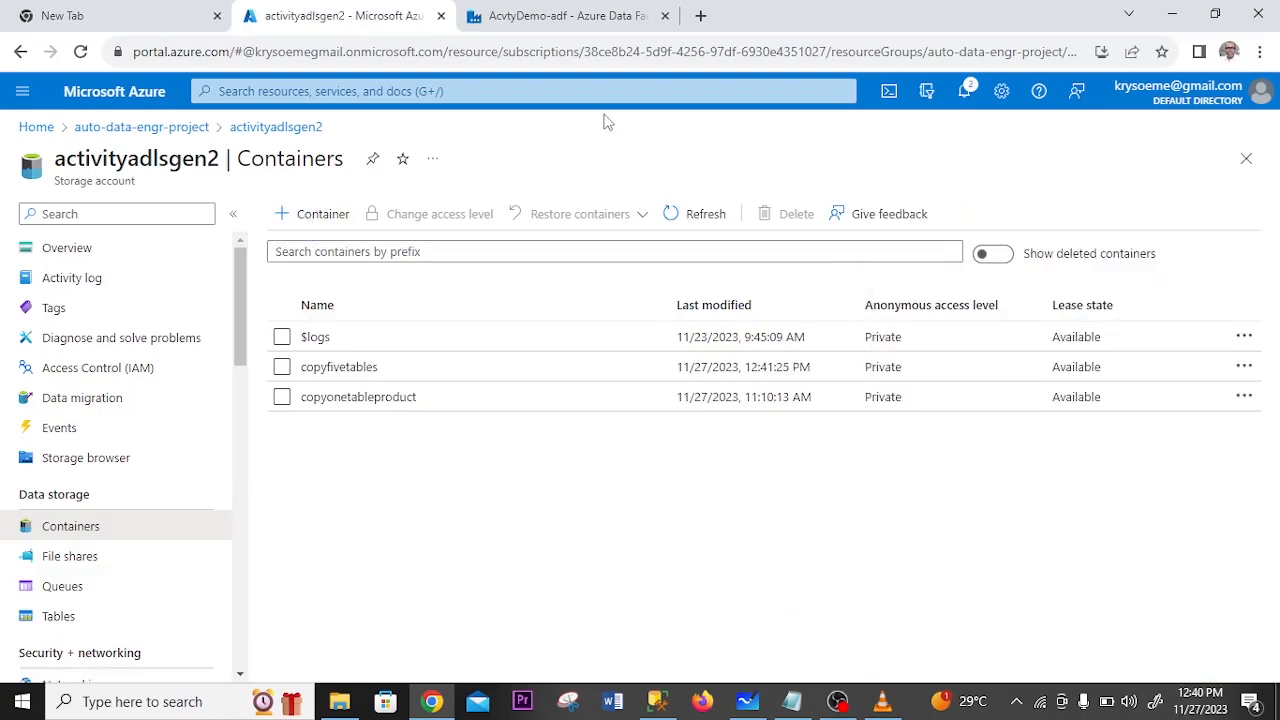
# - Return to Data Factory and start a new sink dataset for Copyfivetables using Azure Data Lake Storage Gen2 and the Parquet format
pyautogui.click(585, 16)
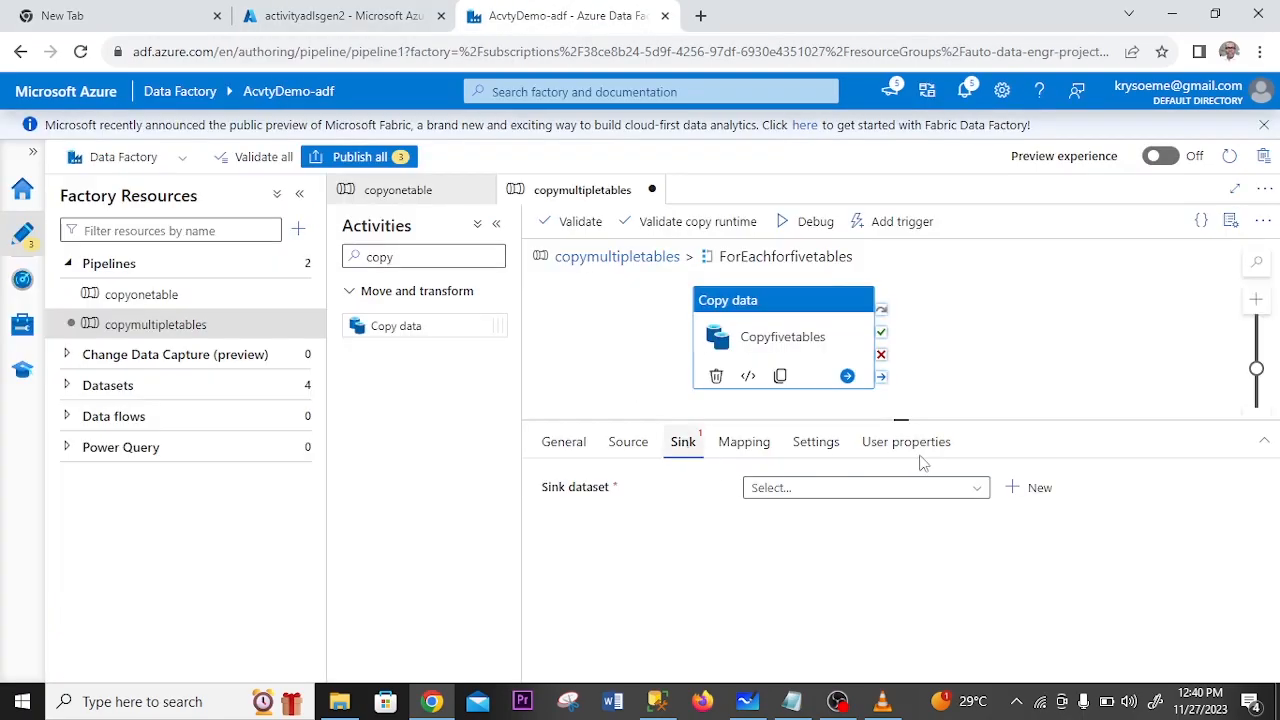
pyautogui.click(1018, 490)
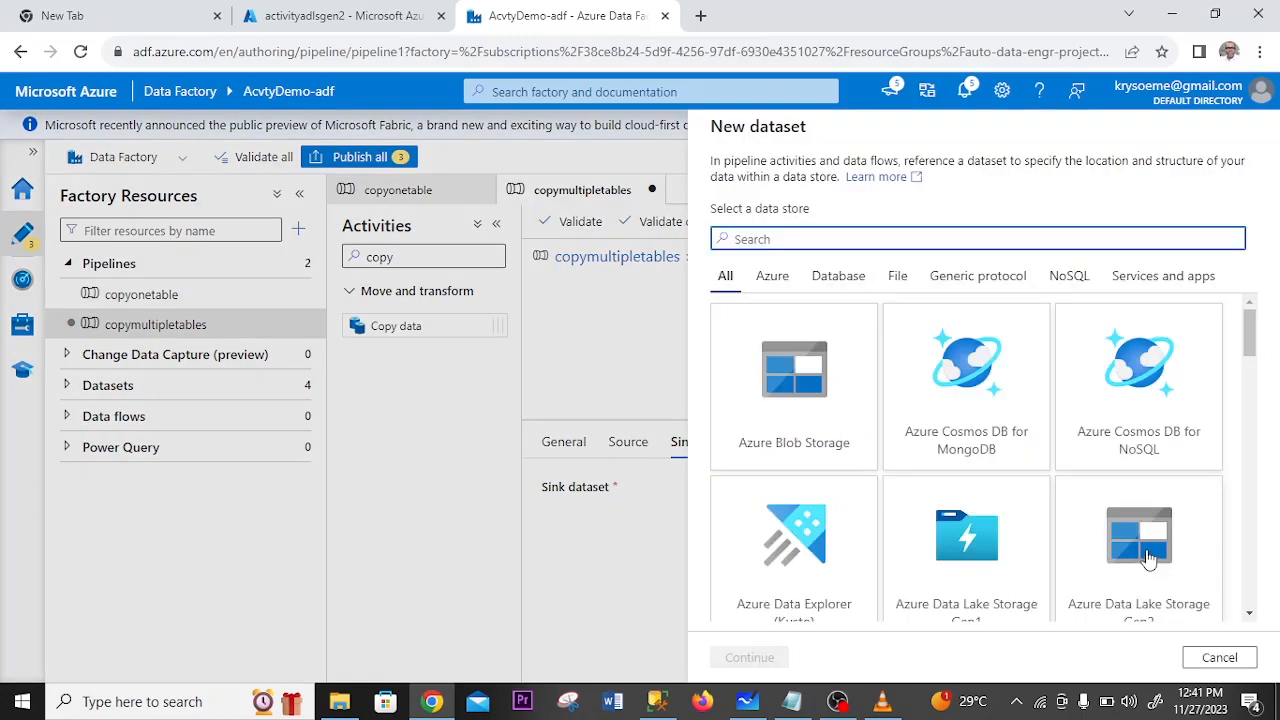
pyautogui.doubleClick(1148, 558)
pyautogui.click(1145, 458)
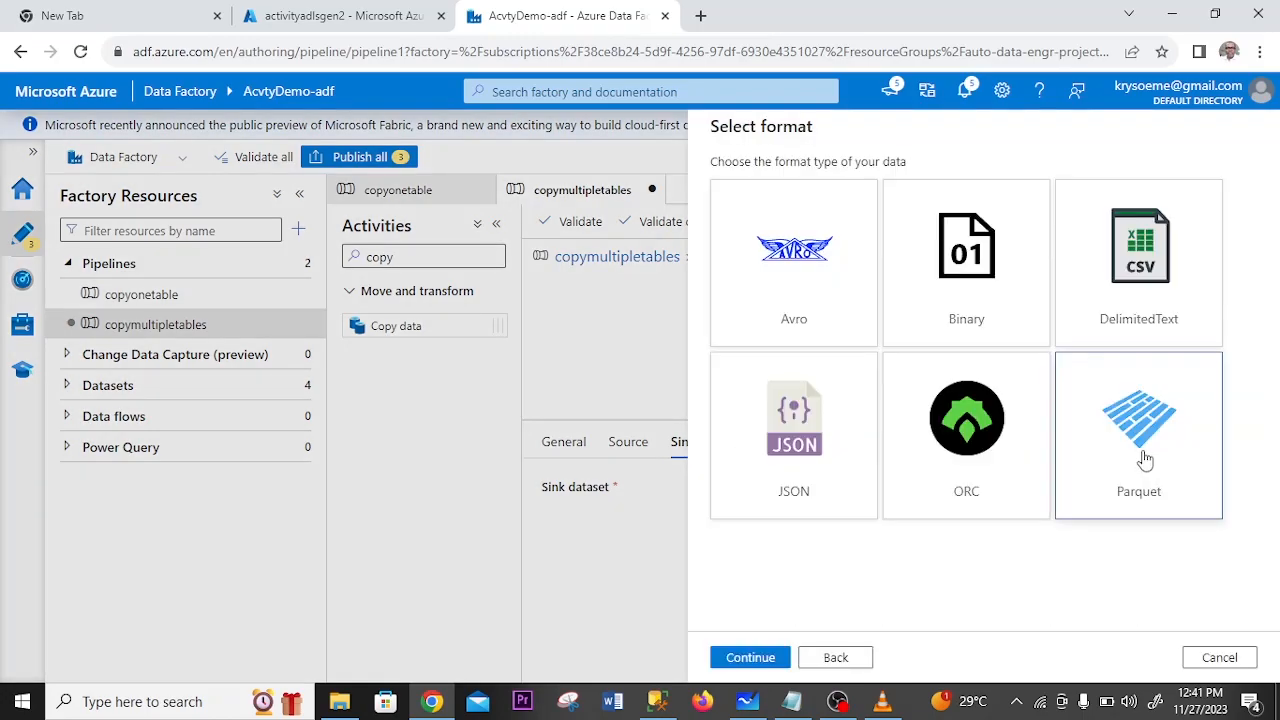
pyautogui.click(750, 658)
# - Name the sink dataset ParquetDatasetfivetables, link it to sinklinkedservproduct, set its file path to the copyfivetables container, and create it
pyautogui.write('Datasetfivetables')
pyautogui.click(1050, 243)
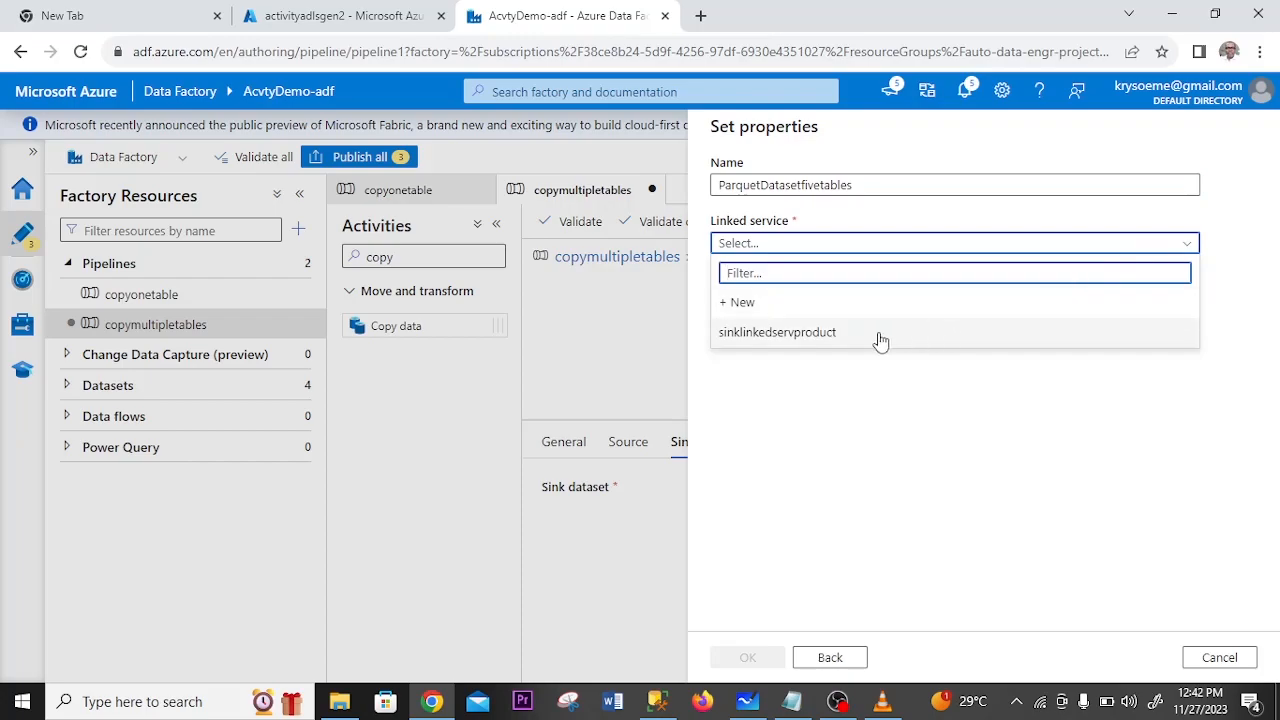
pyautogui.click(827, 340)
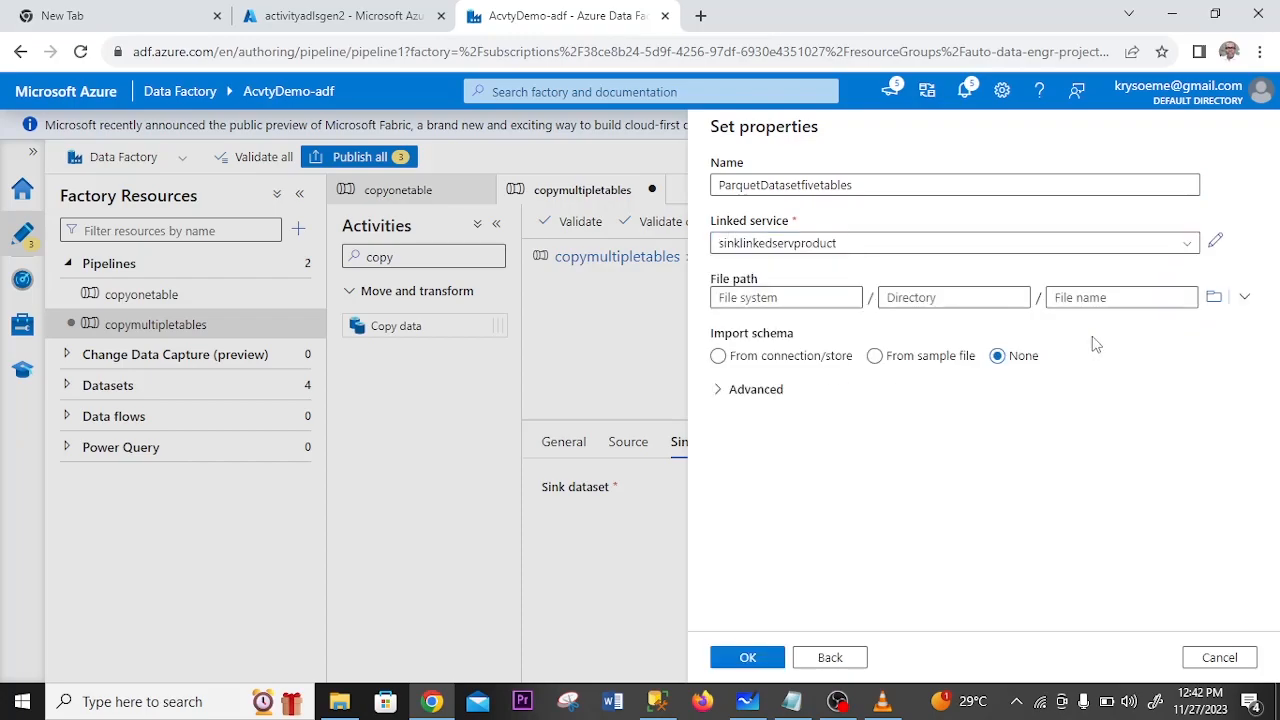
pyautogui.click(1215, 299)
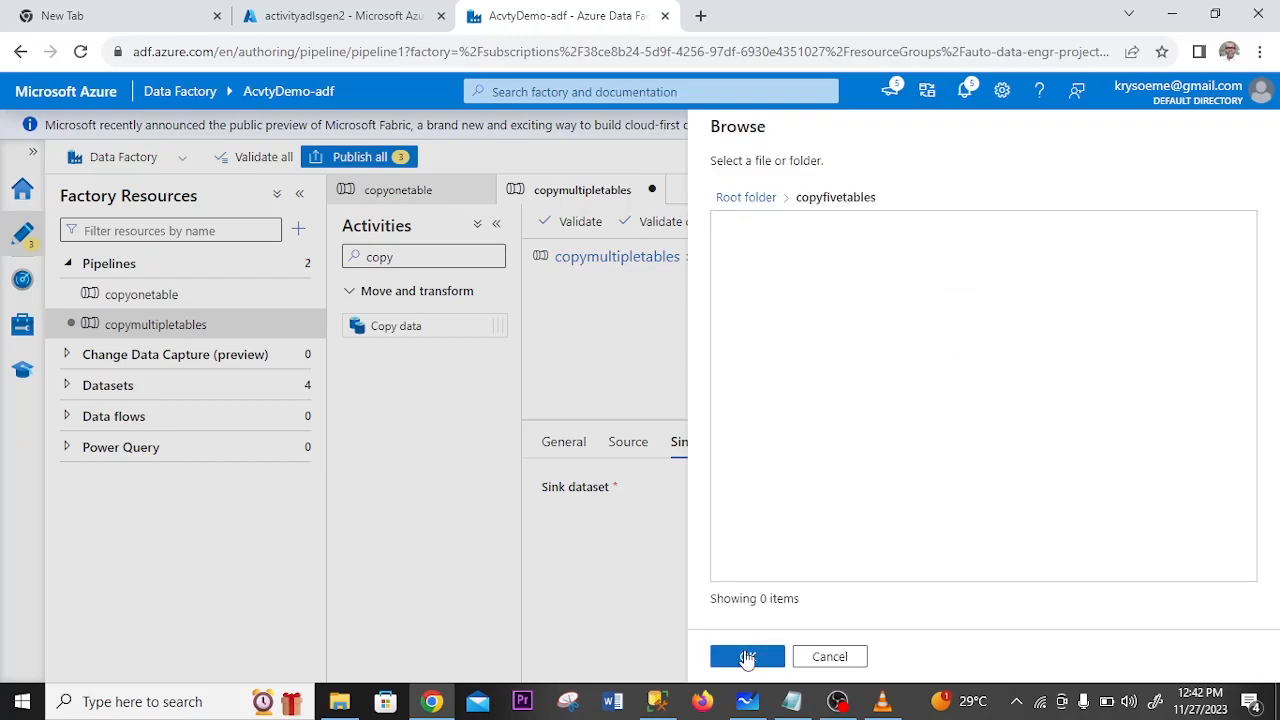
pyautogui.click(747, 657)
pyautogui.click(748, 657)
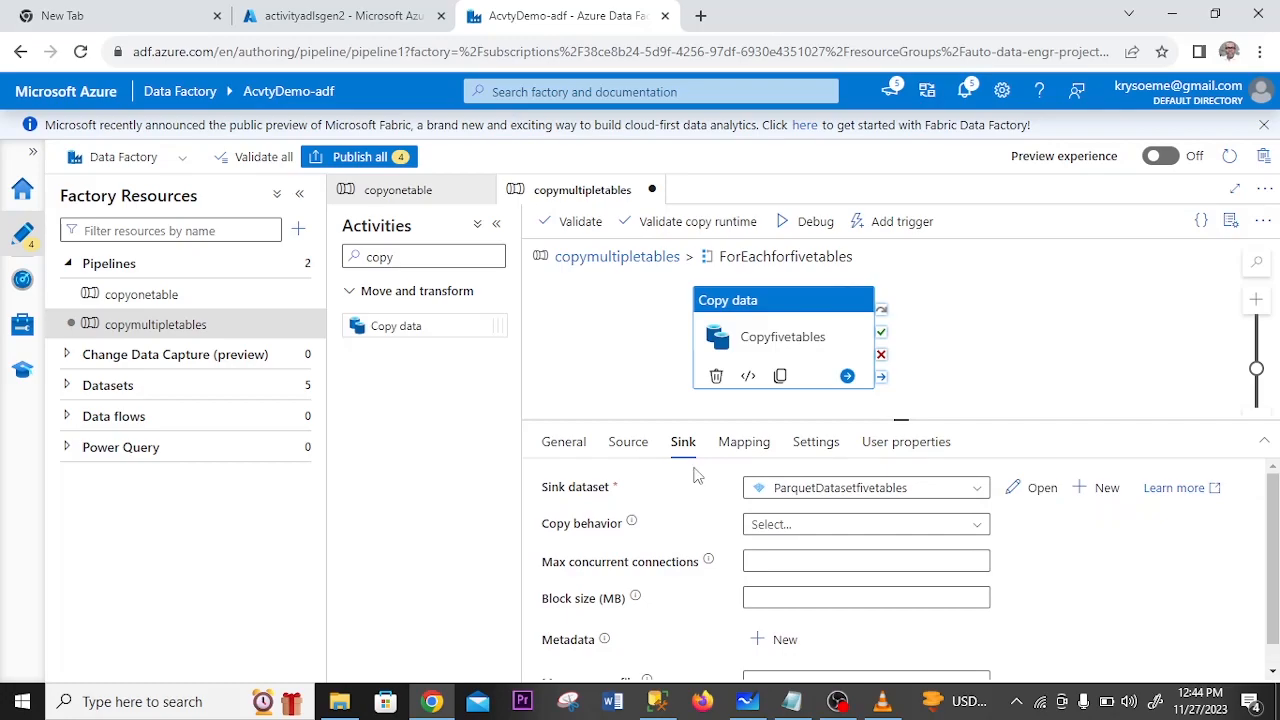
# - Return to the copymultipletables pipeline, publish all pending changes, and review the Copy data source's query expression
pyautogui.click(617, 256)
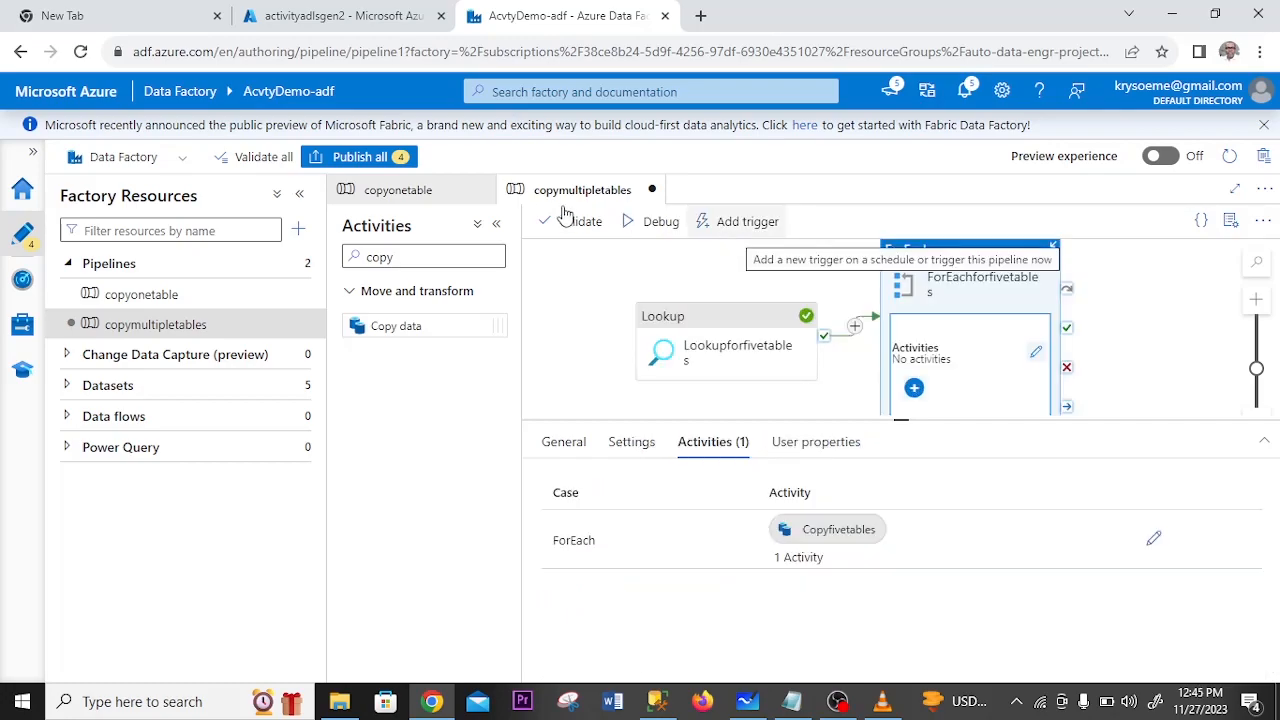
pyautogui.click(355, 160)
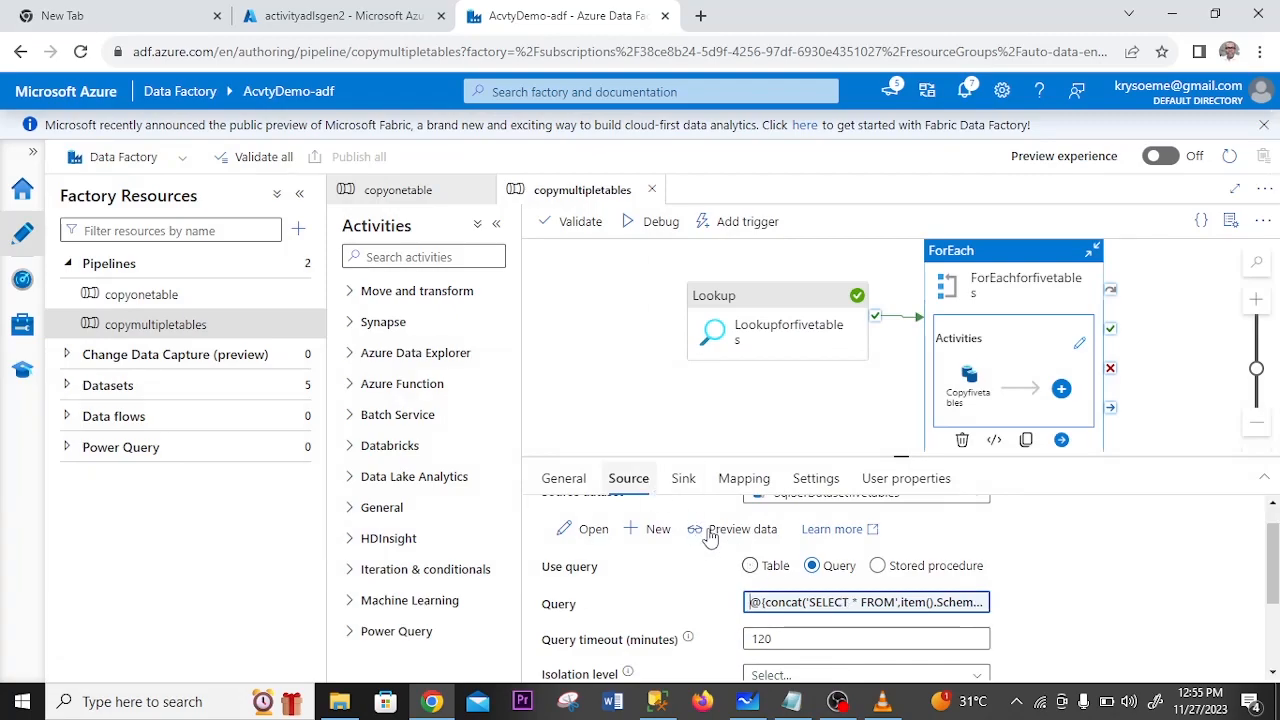
pyautogui.click(803, 607)
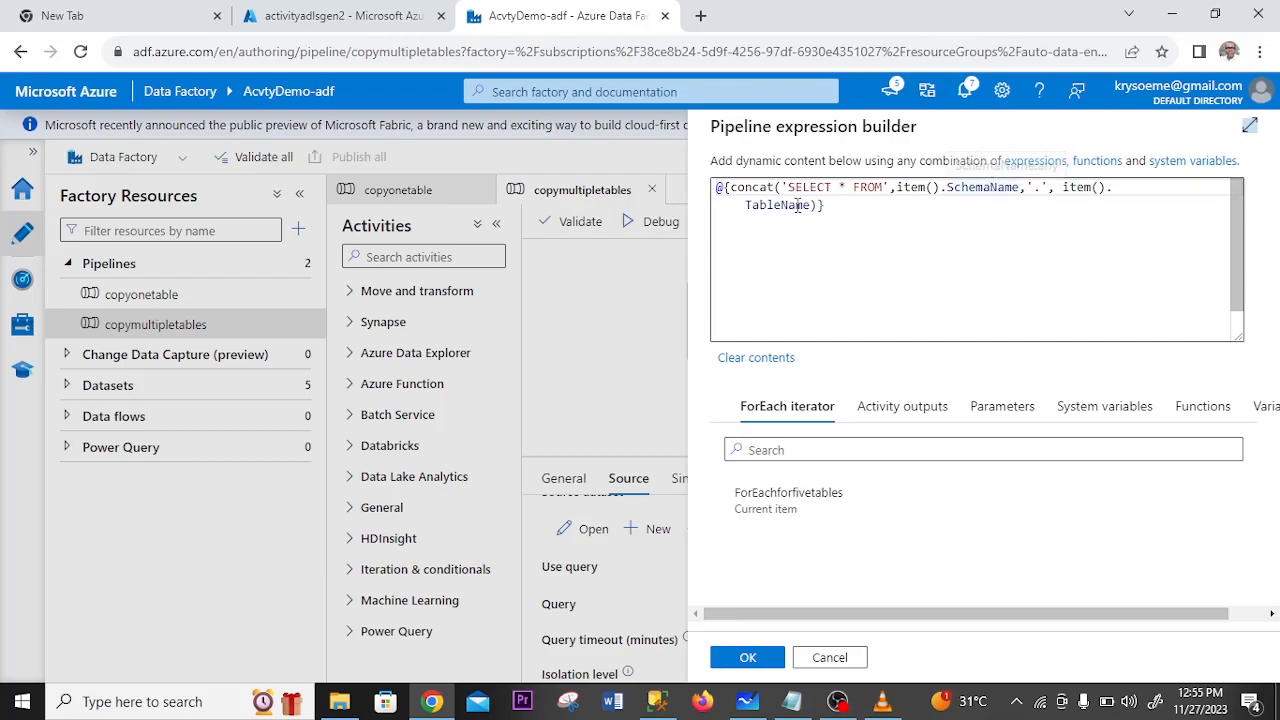
pyautogui.click(826, 657)
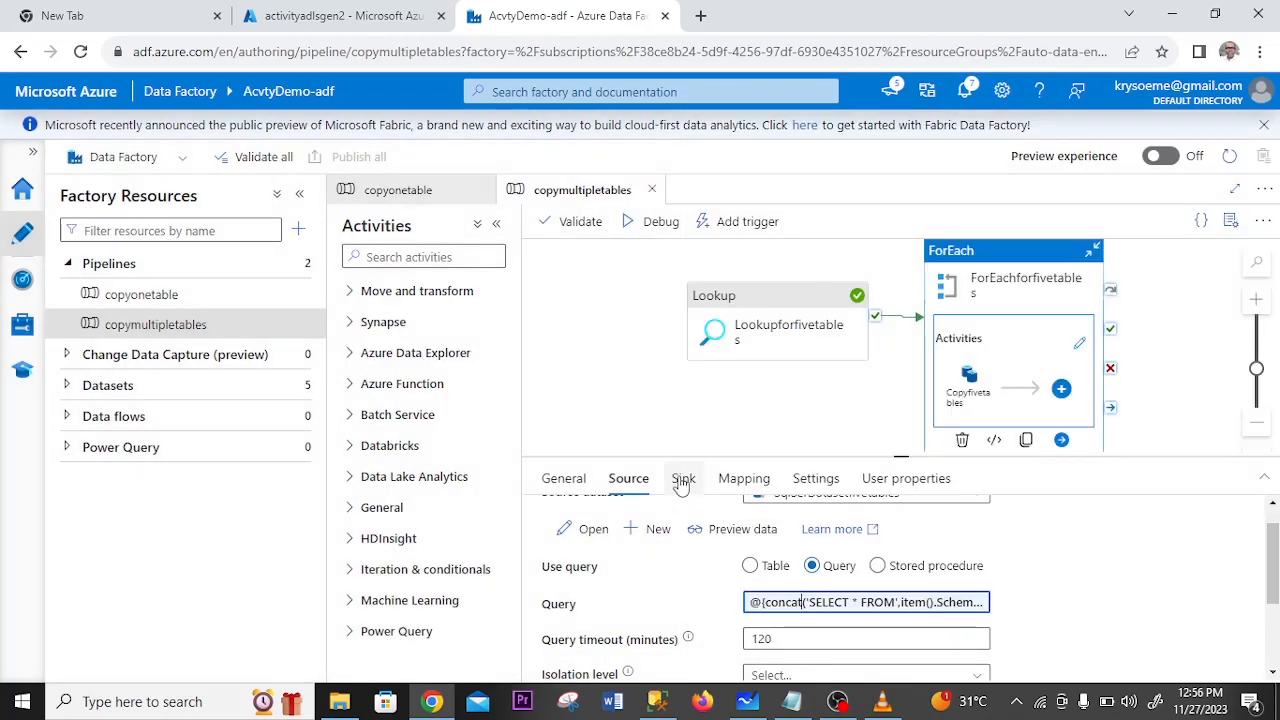
# - Open the ParquetDatasetfivetables sink dataset and add two String parameters named schemaname and tablename
pyautogui.click(683, 484)
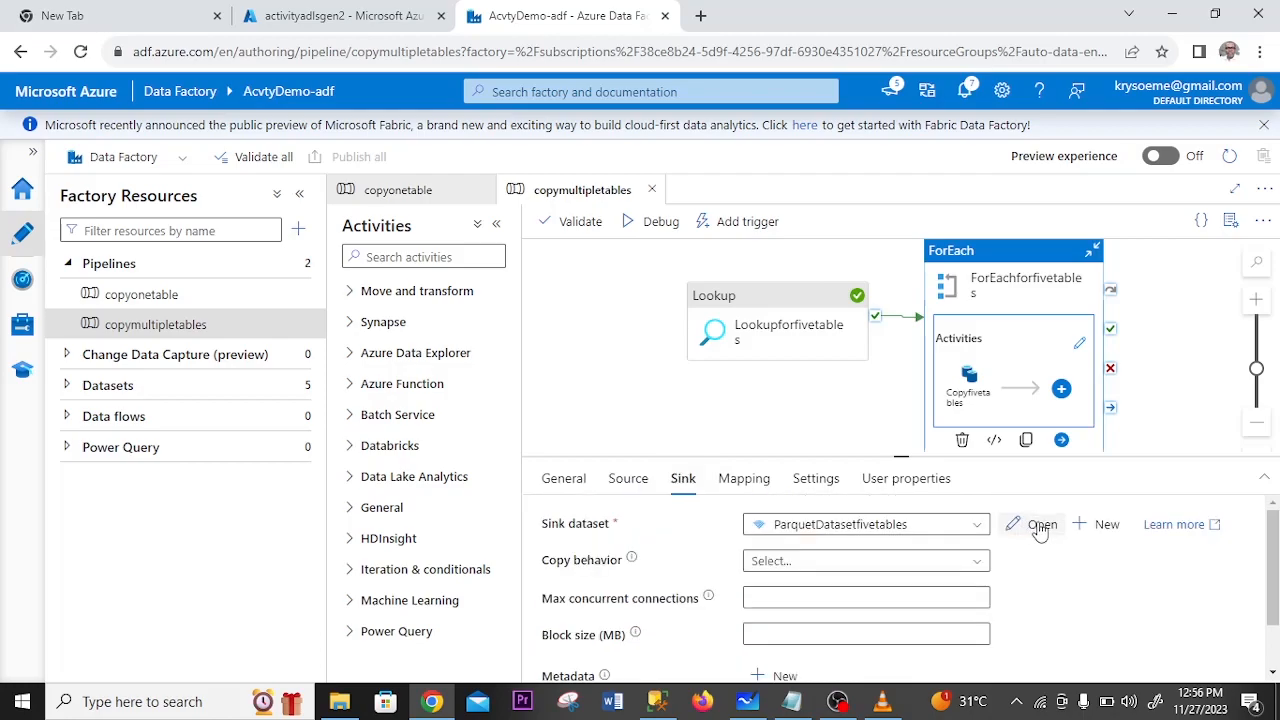
pyautogui.click(1040, 524)
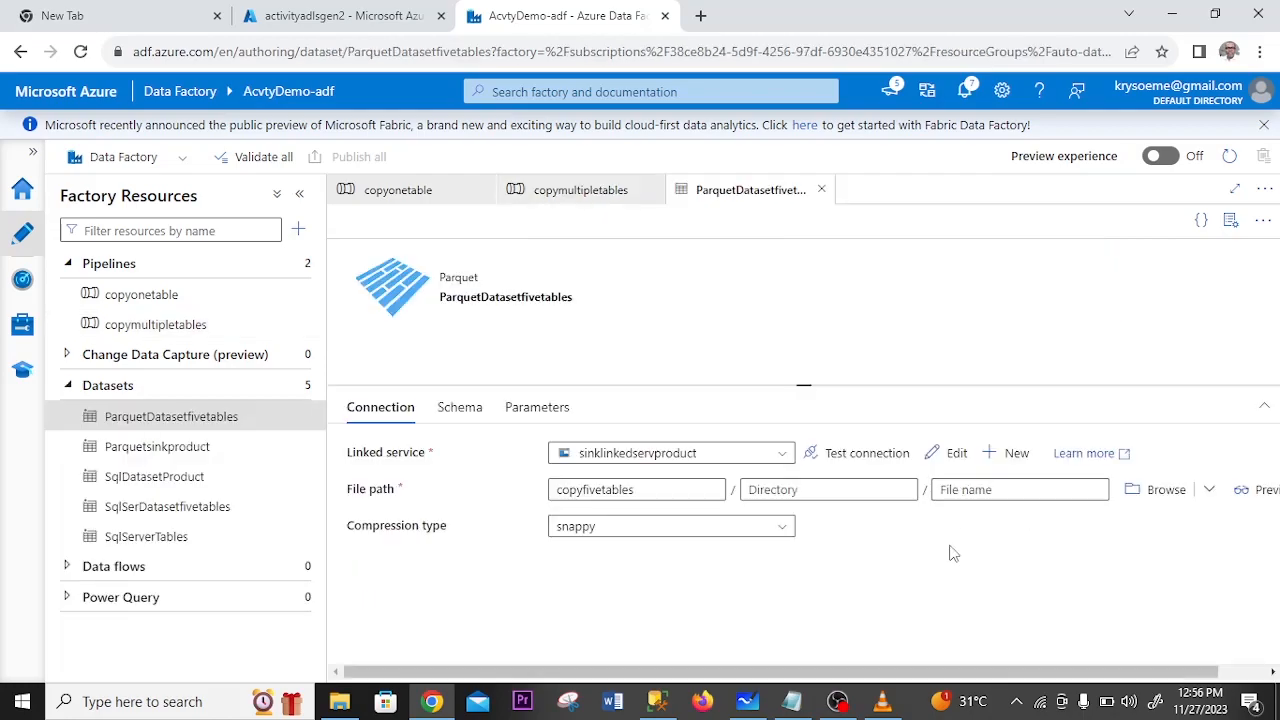
pyautogui.click(535, 409)
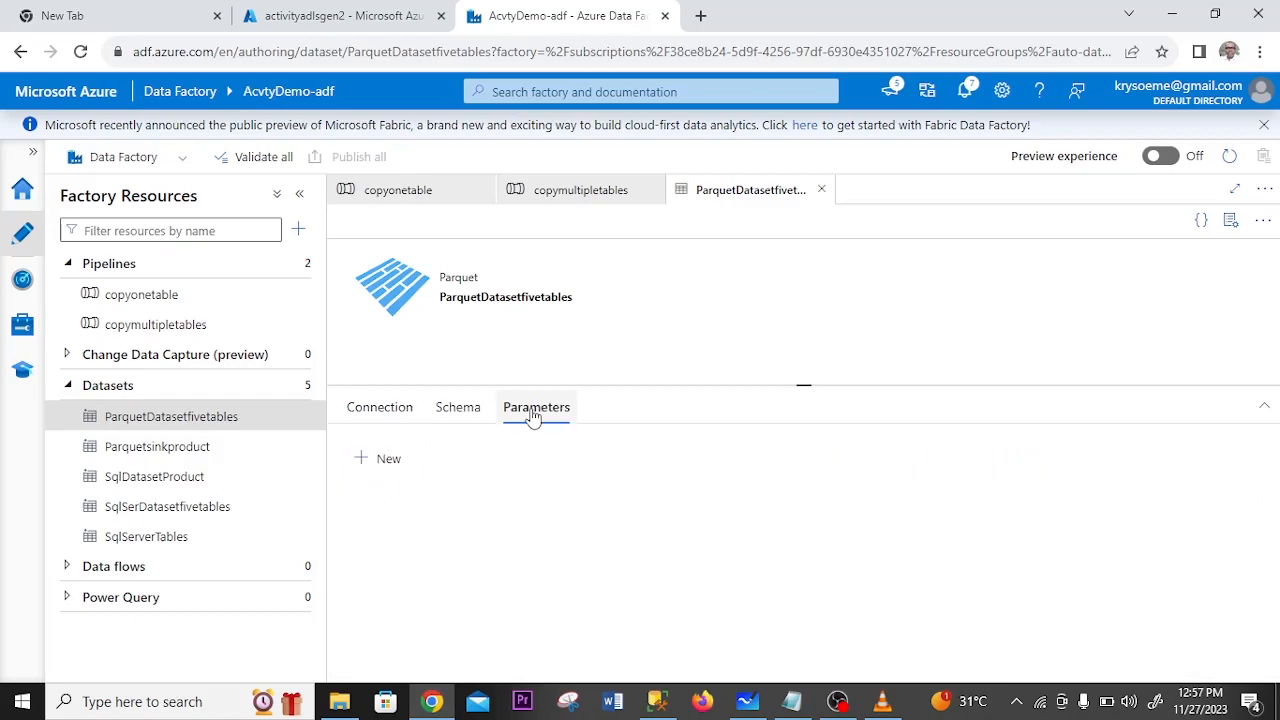
pyautogui.click(362, 461)
pyautogui.click(436, 527)
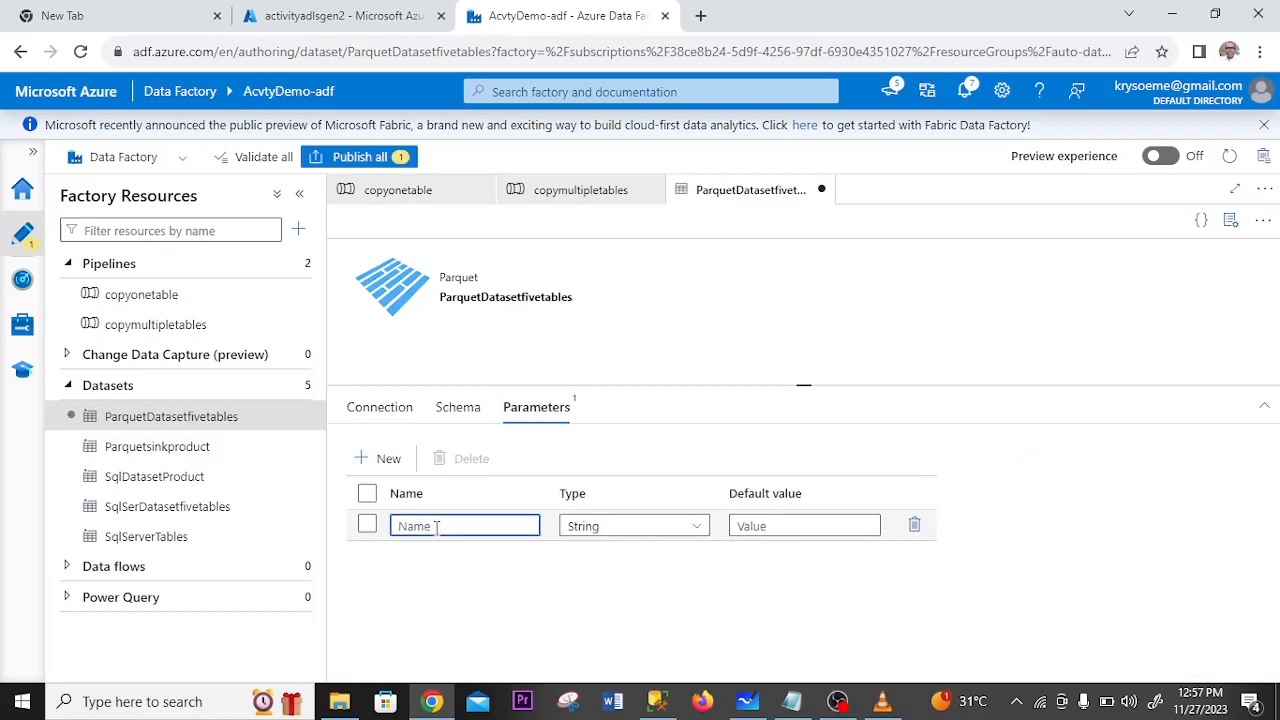
pyautogui.write('sch')
pyautogui.write('emaname')
pyautogui.click(378, 459)
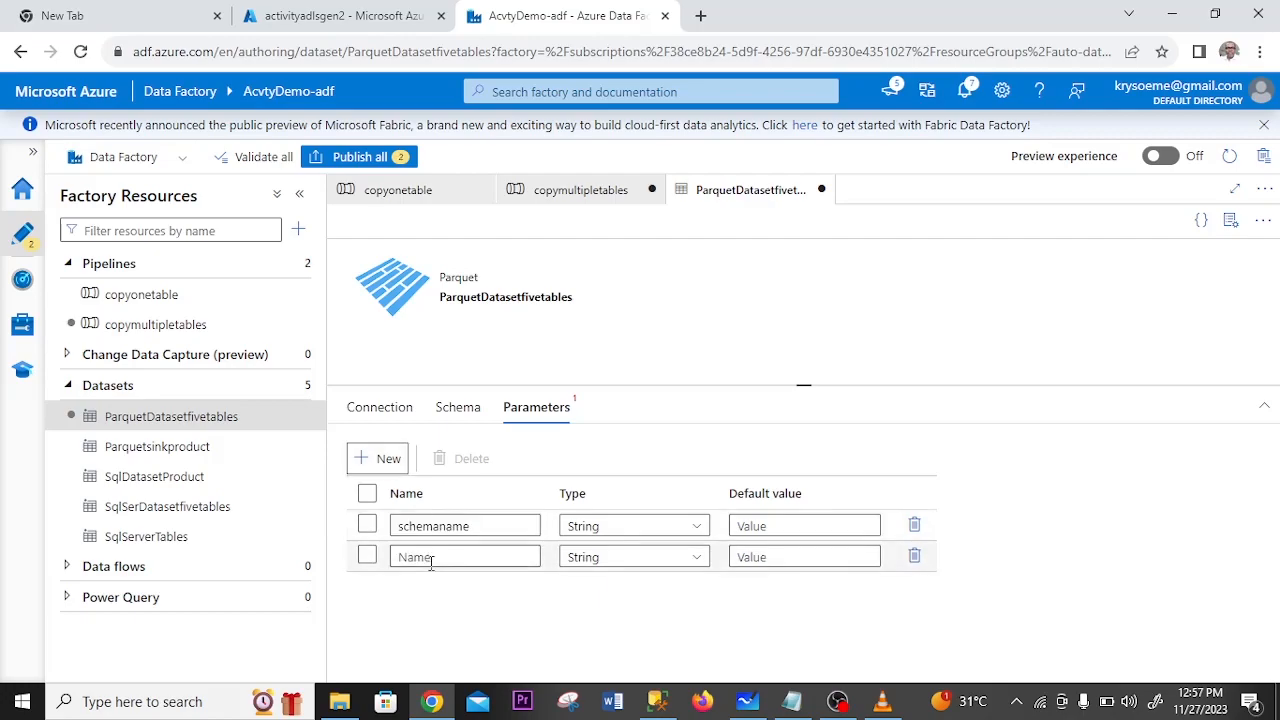
pyautogui.click(432, 559)
pyautogui.write('tablename')
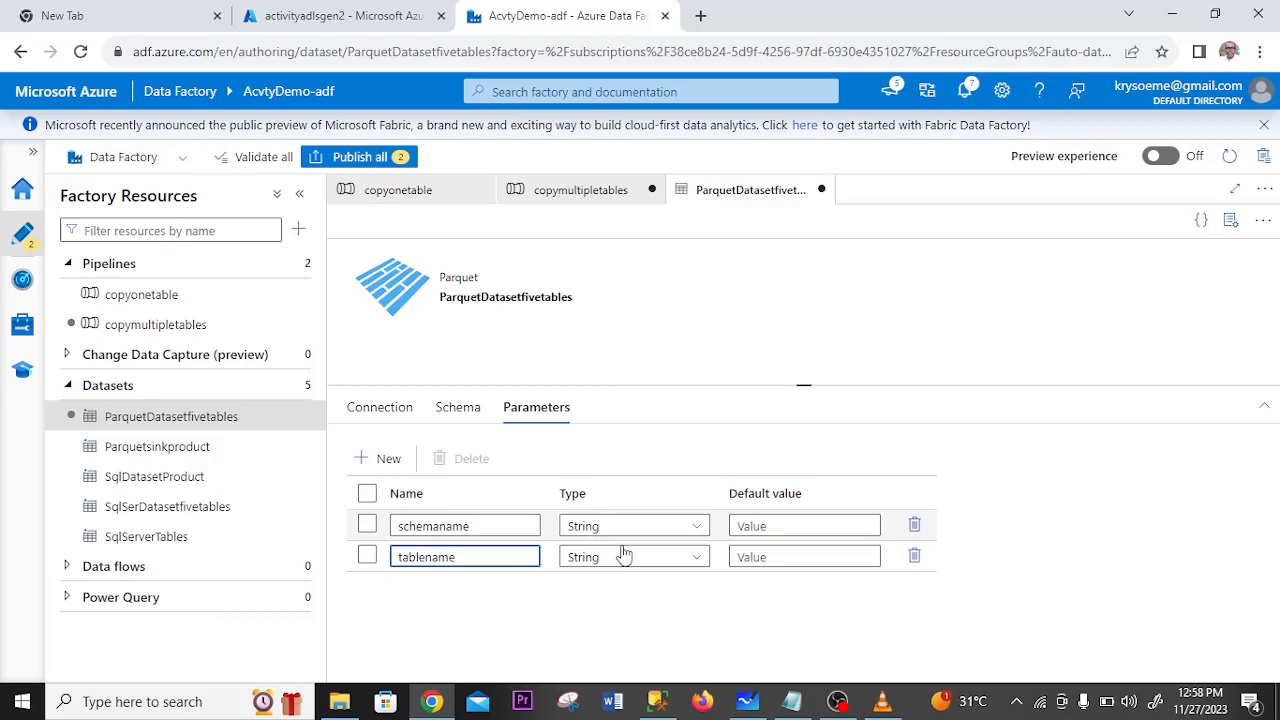
# - Set the sink's schemaname dataset property to the dynamic content item.SchemaName
pyautogui.moveTo(1273, 560); pyautogui.dragTo(1275, 588)
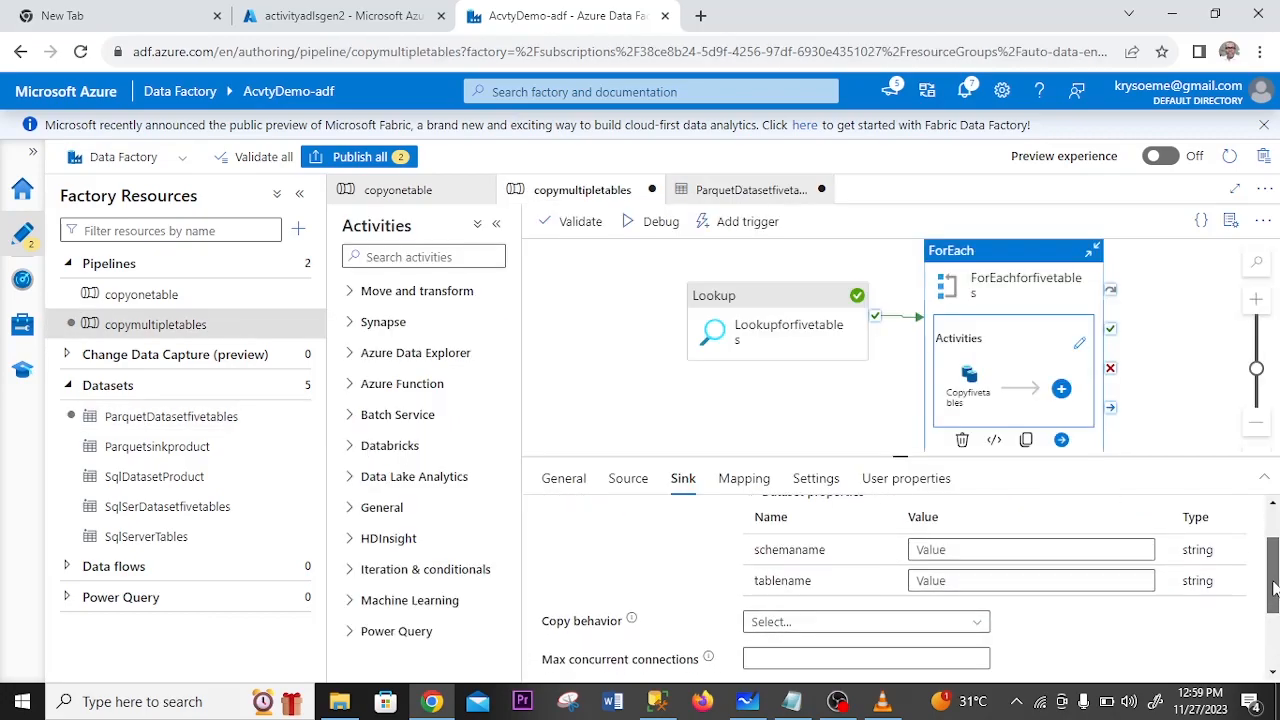
pyautogui.click(1008, 548)
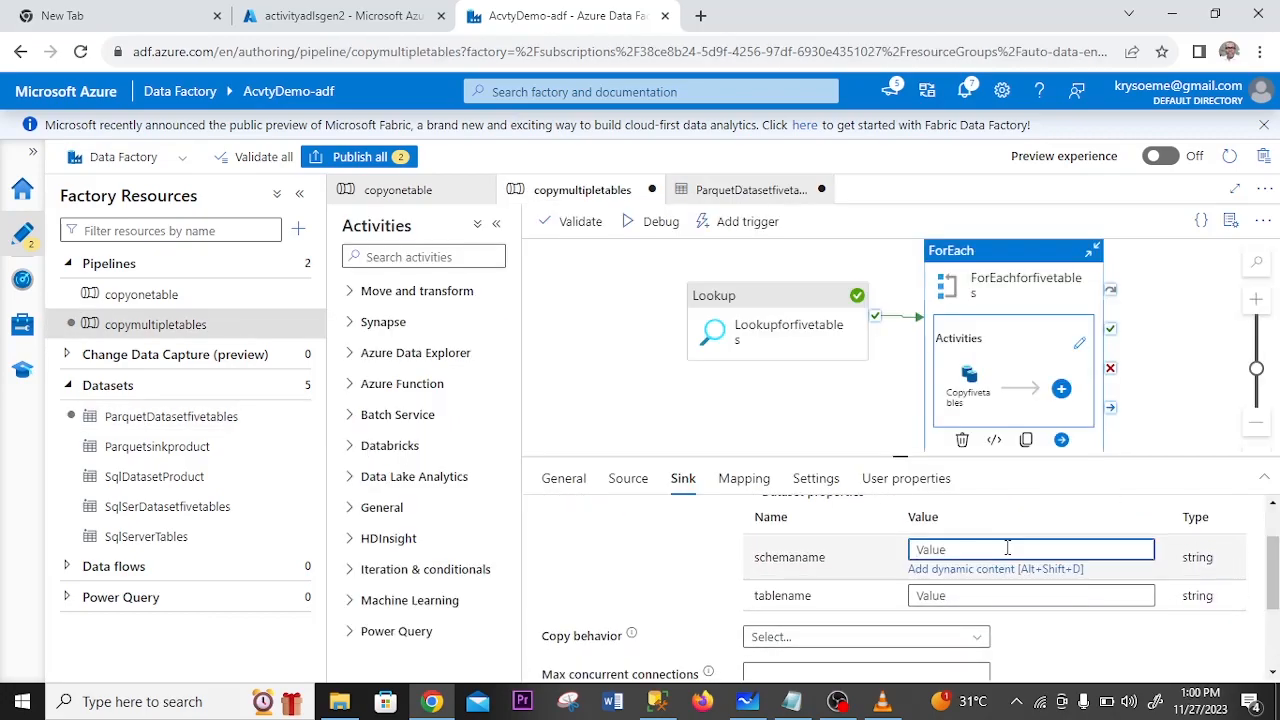
pyautogui.click(1010, 569)
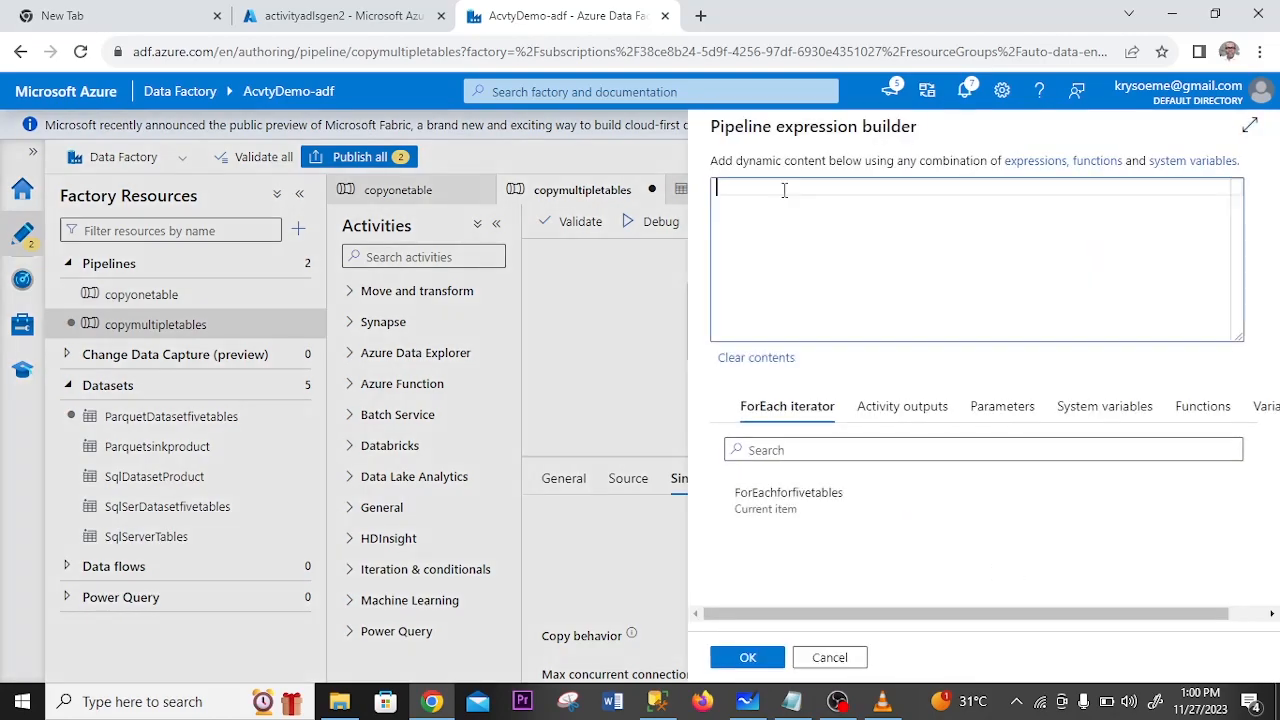
pyautogui.write('item.sc')
pyautogui.click(818, 208)
pyautogui.click(740, 657)
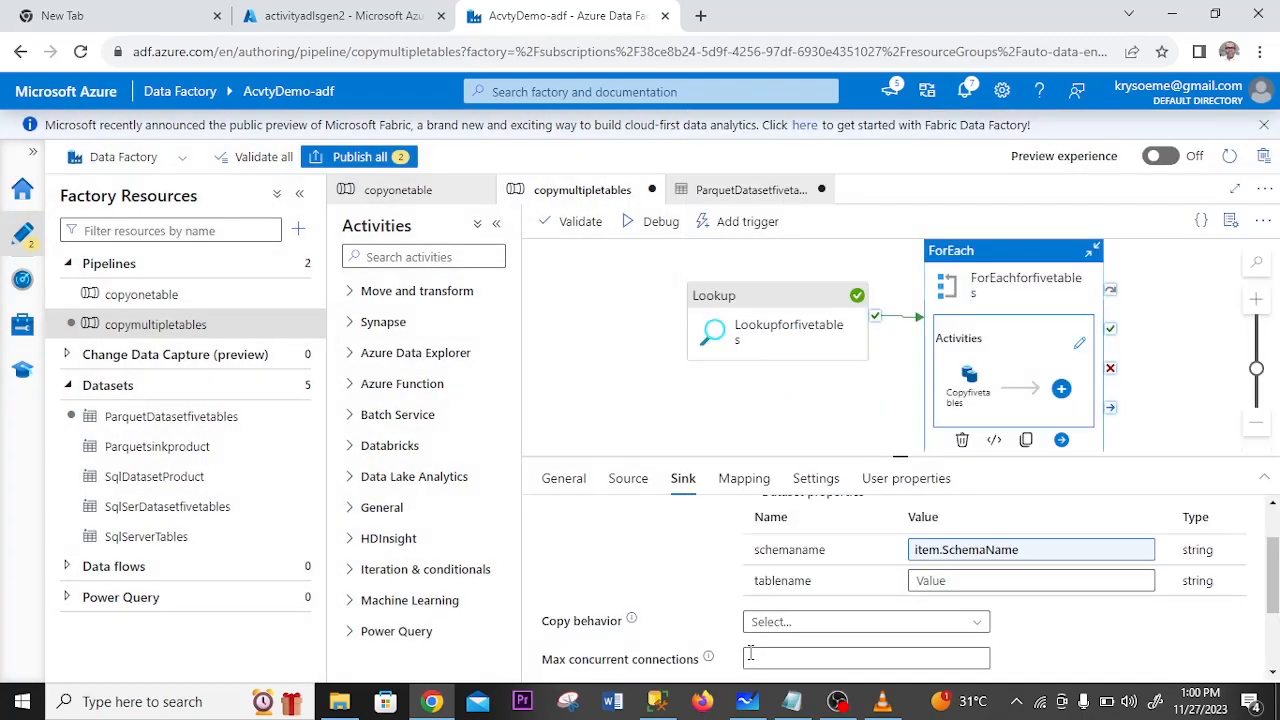
# - Set the sink's tablename dataset property to the dynamic content item.TableName
pyautogui.click(949, 580)
pyautogui.click(970, 602)
pyautogui.click(733, 187)
pyautogui.write('item.tab')
pyautogui.click(809, 206)
pyautogui.click(748, 657)
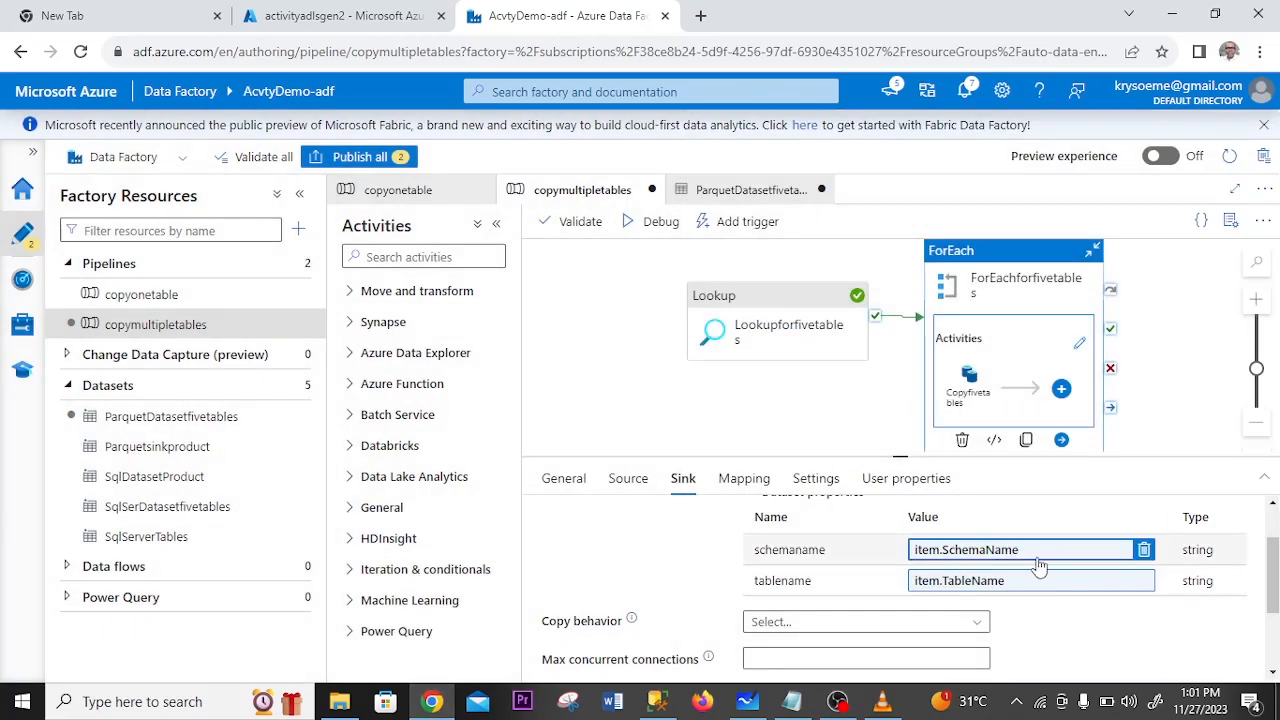
# - Set the directory in ParquetDatasetfivetables' file path to the Notepad concat expression joining dataset().schemaname, '/' and dataset().tablename
pyautogui.scroll(2, 1058, 530)
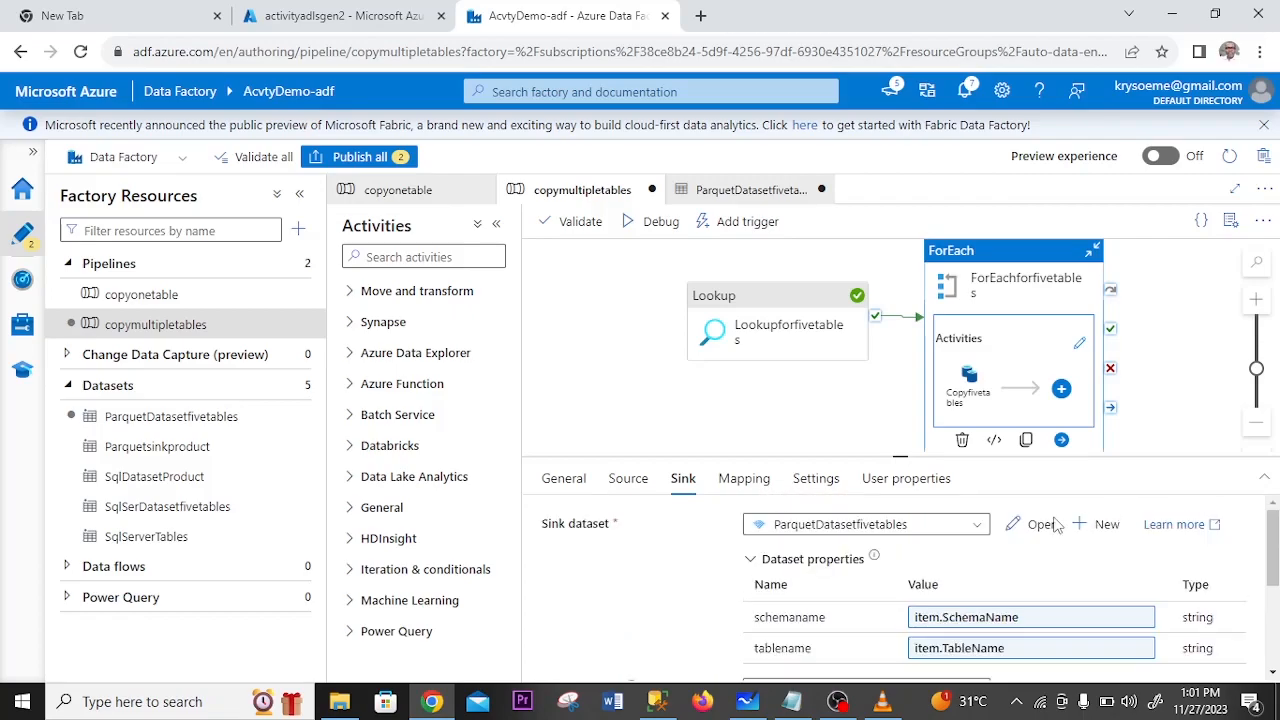
pyautogui.click(1040, 524)
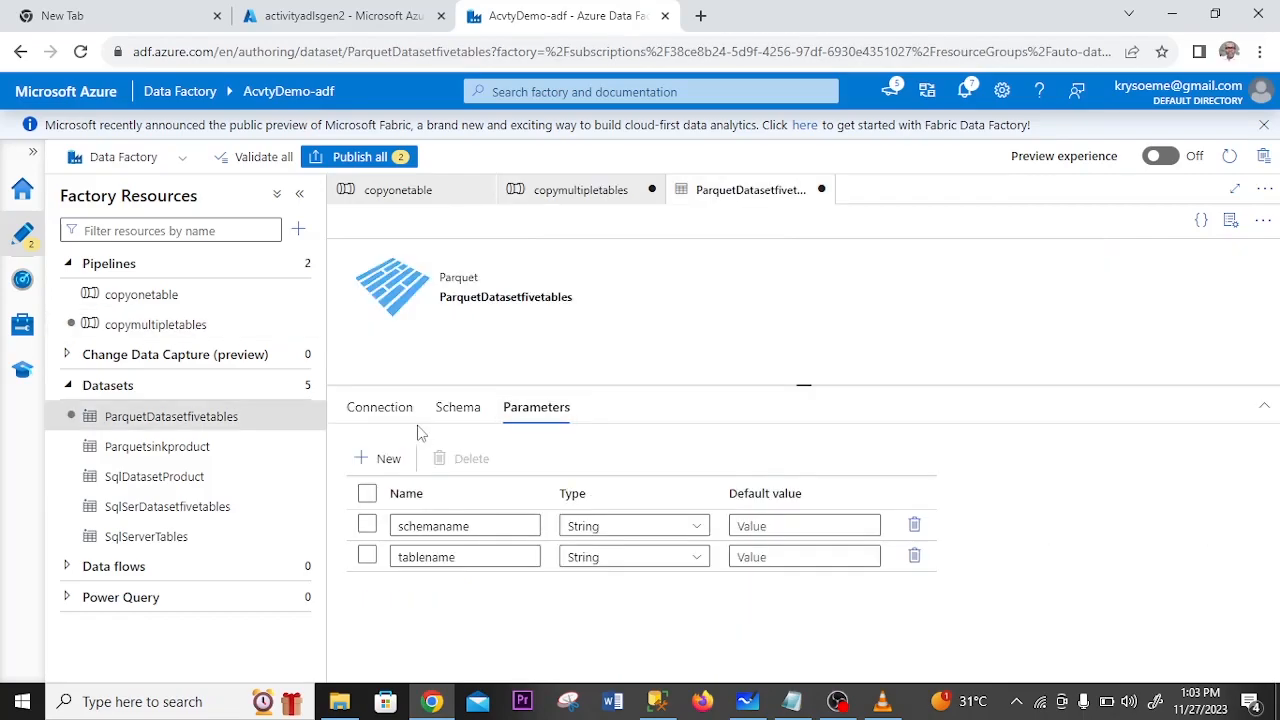
pyautogui.click(367, 410)
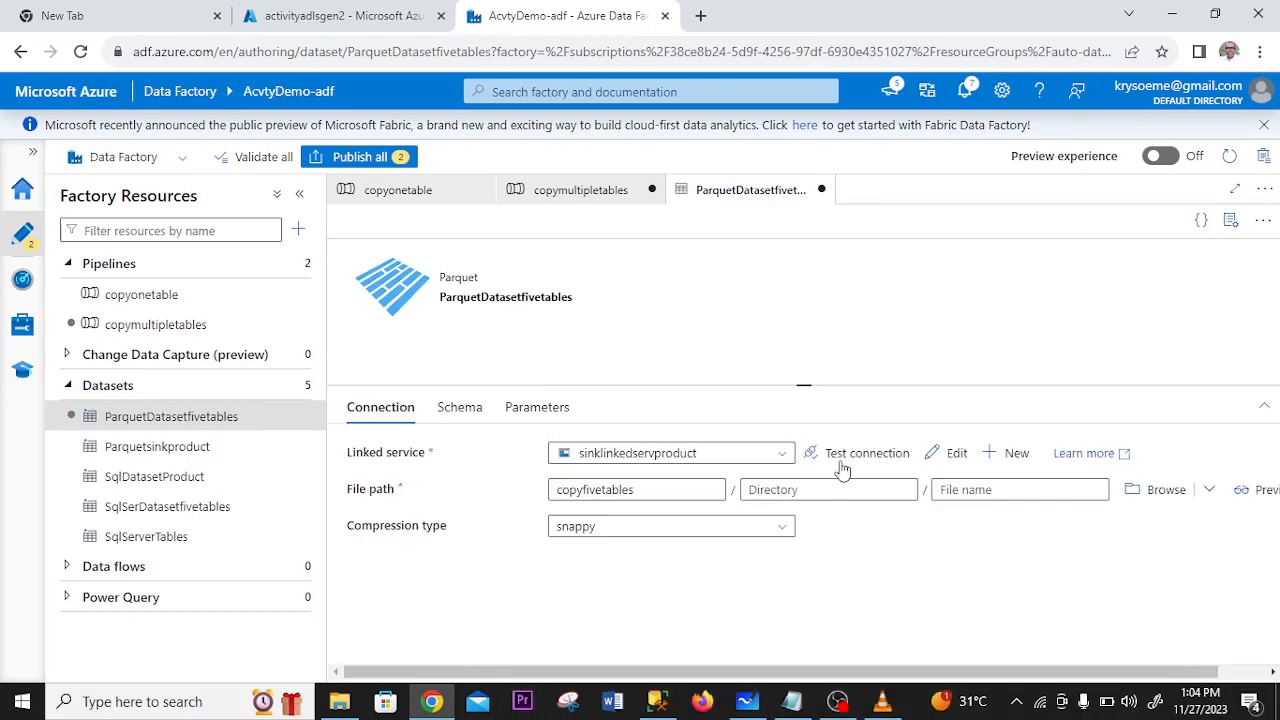
pyautogui.click(821, 488)
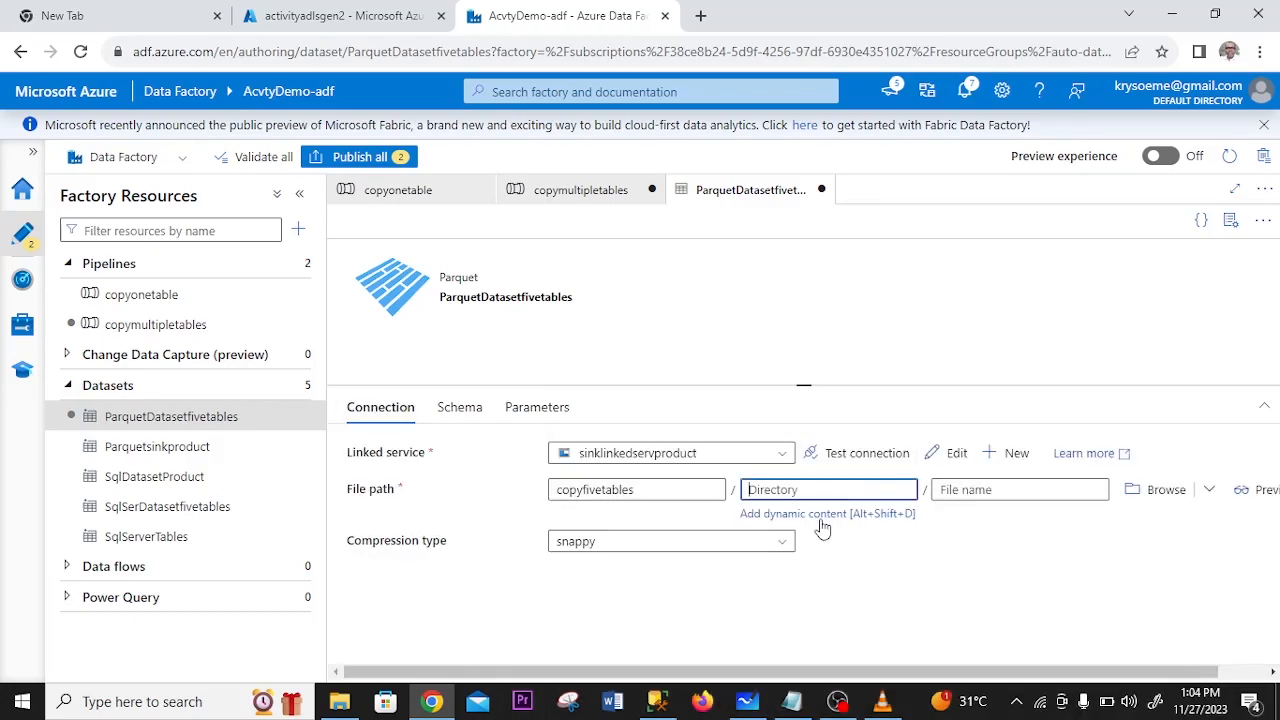
pyautogui.click(821, 515)
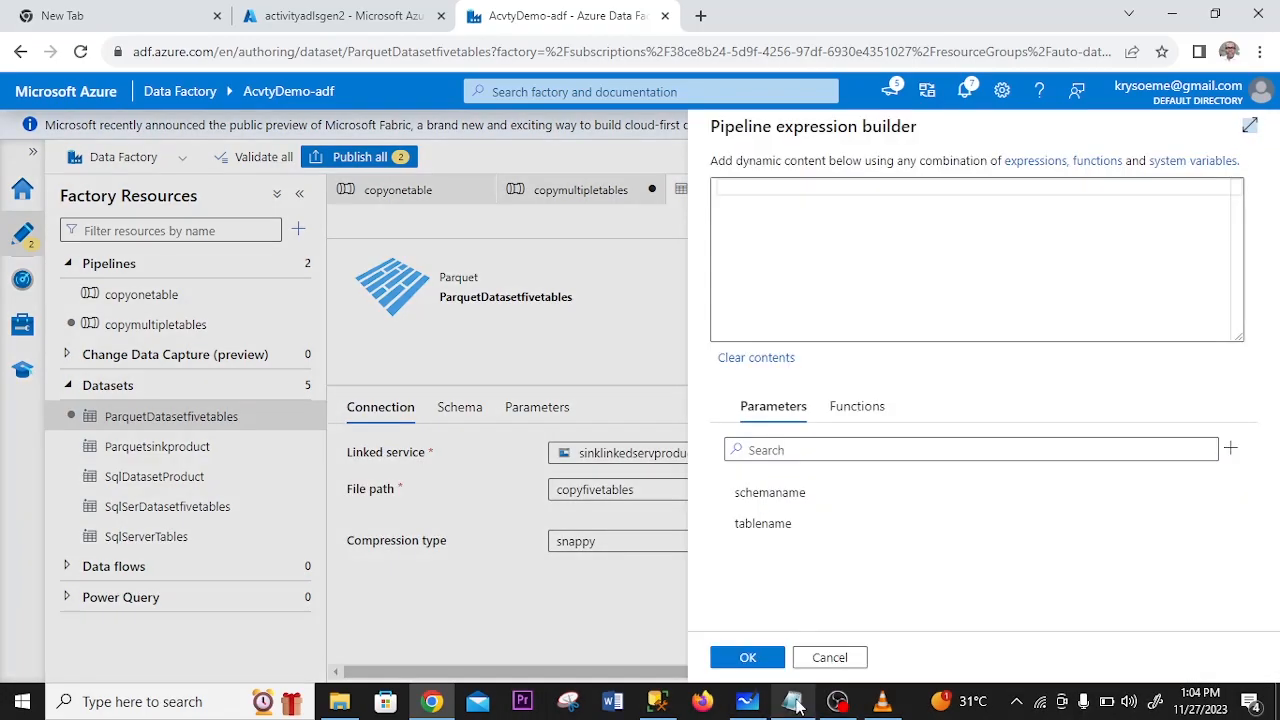
pyautogui.moveTo(794, 703)
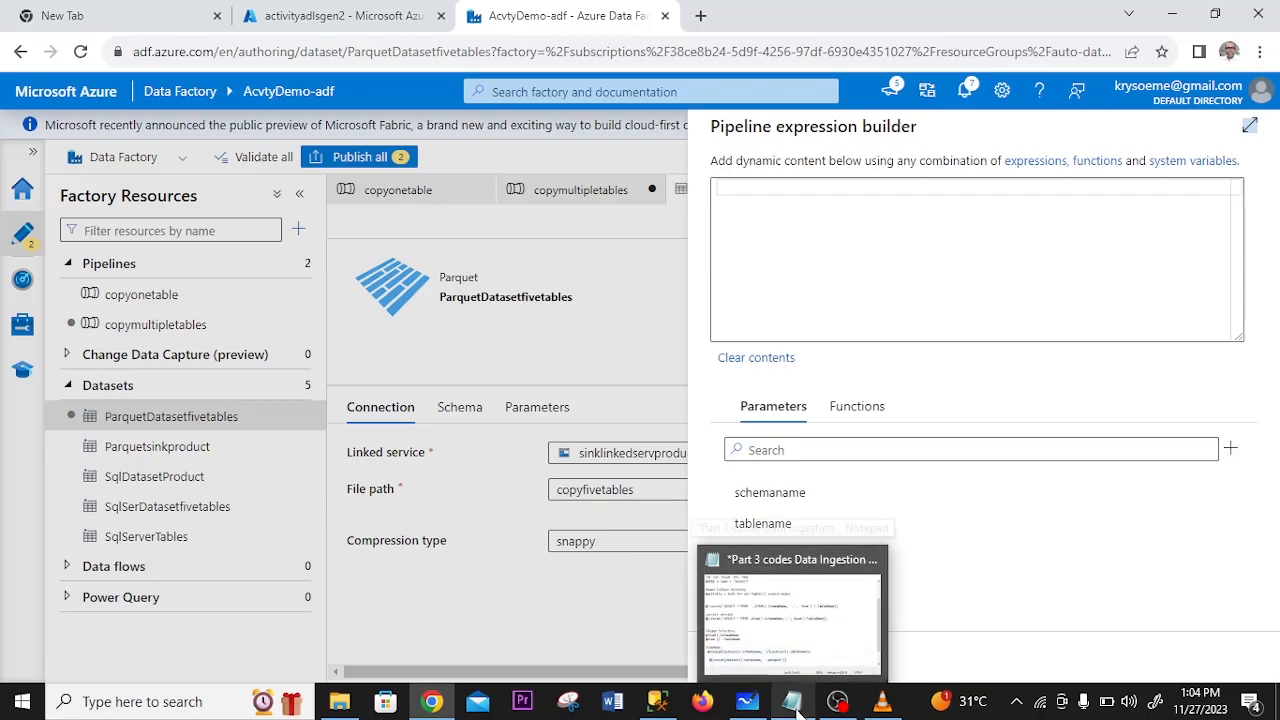
pyautogui.click(797, 709)
pyautogui.moveTo(535, 624); pyautogui.dragTo(957, 626)
pyautogui.hotkey('ctrl', 'c')
pyautogui.click(860, 215)
pyautogui.hotkey('ctrl', 'v')
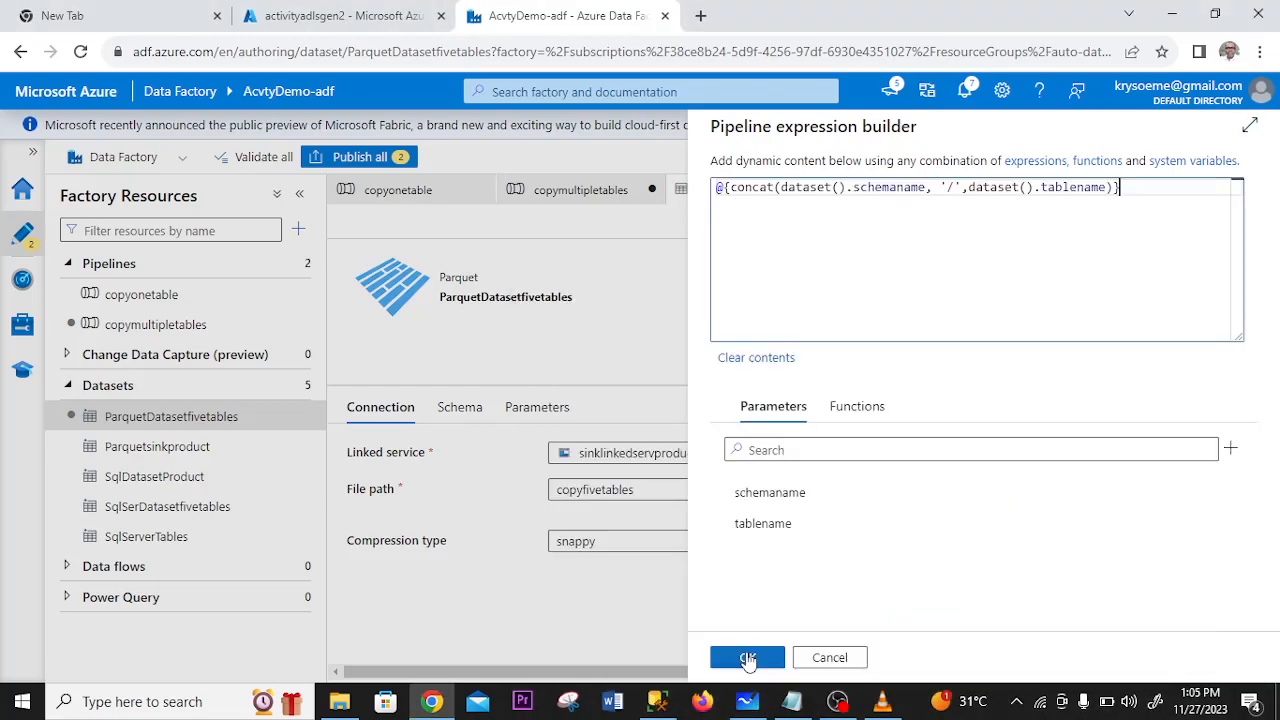
pyautogui.click(748, 659)
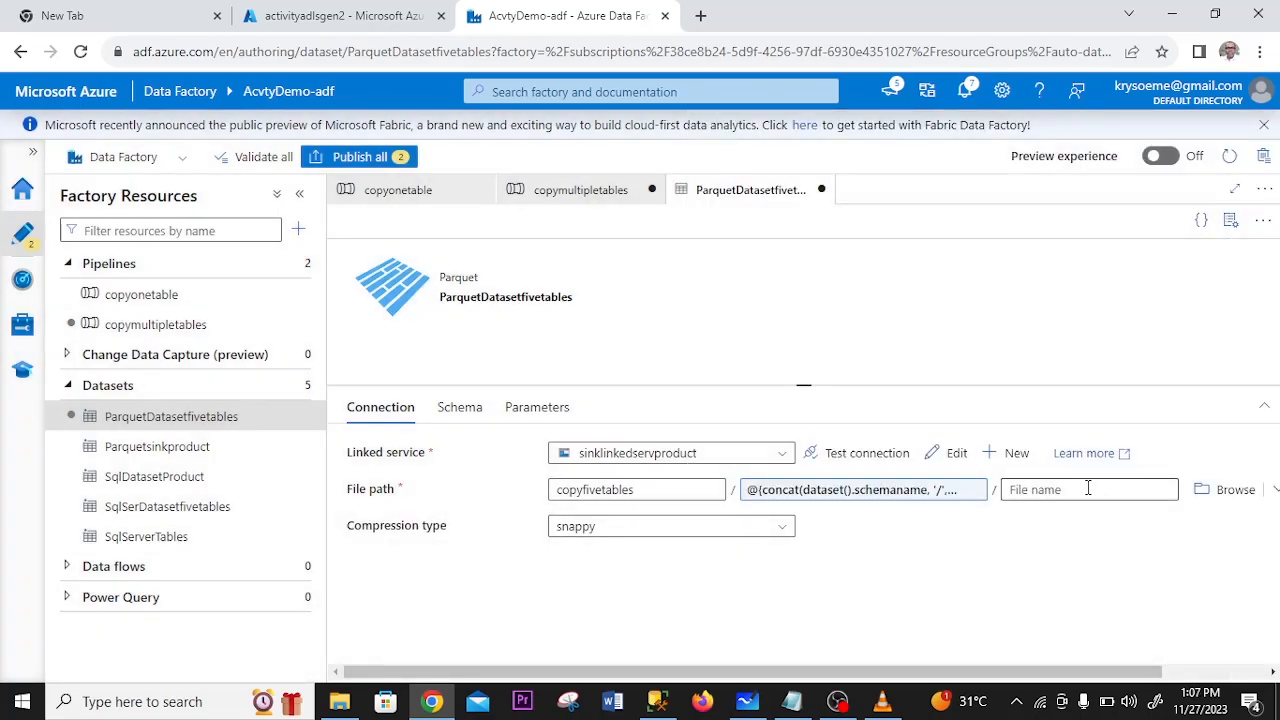
# - Set the file name in the dataset's file path to the Notepad concat expression joining dataset().tablename and '.parquet', and check both path expressions
pyautogui.click(1088, 489)
pyautogui.click(1082, 514)
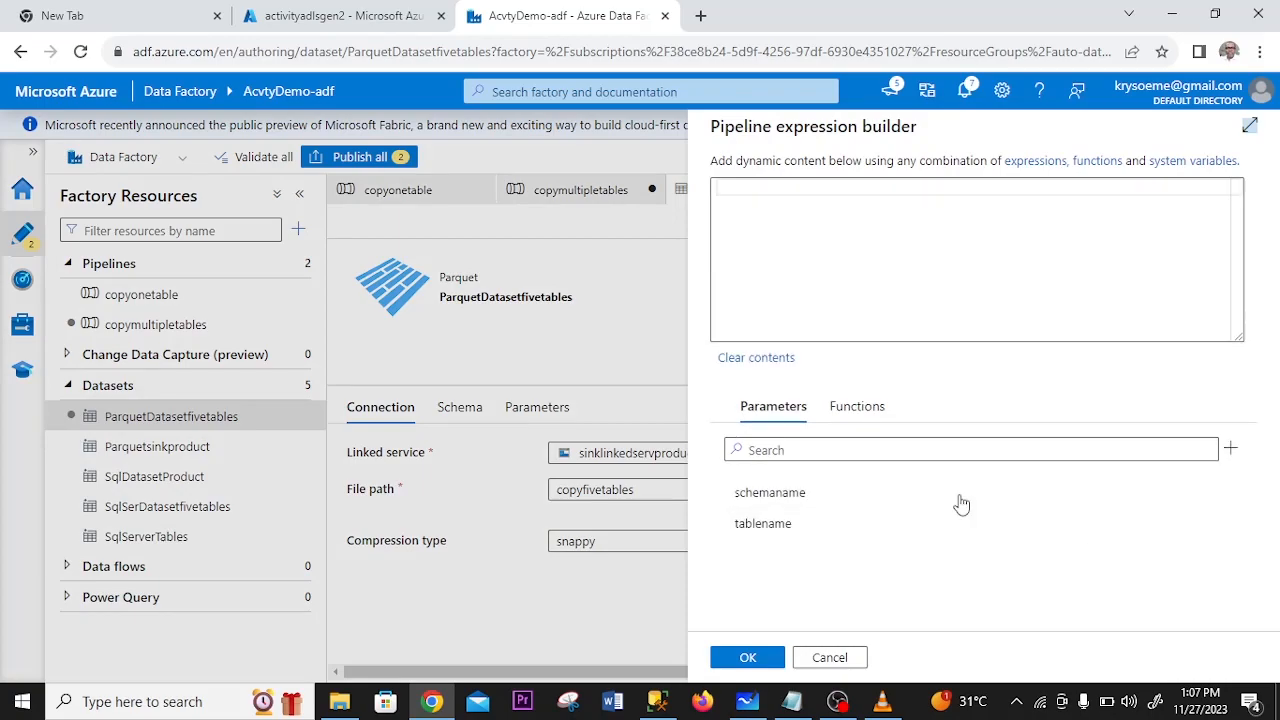
pyautogui.click(791, 701)
pyautogui.moveTo(836, 620); pyautogui.dragTo(526, 621)
pyautogui.hotkey('ctrl', 'c')
pyautogui.click(850, 215)
pyautogui.hotkey('ctrl', 'v')
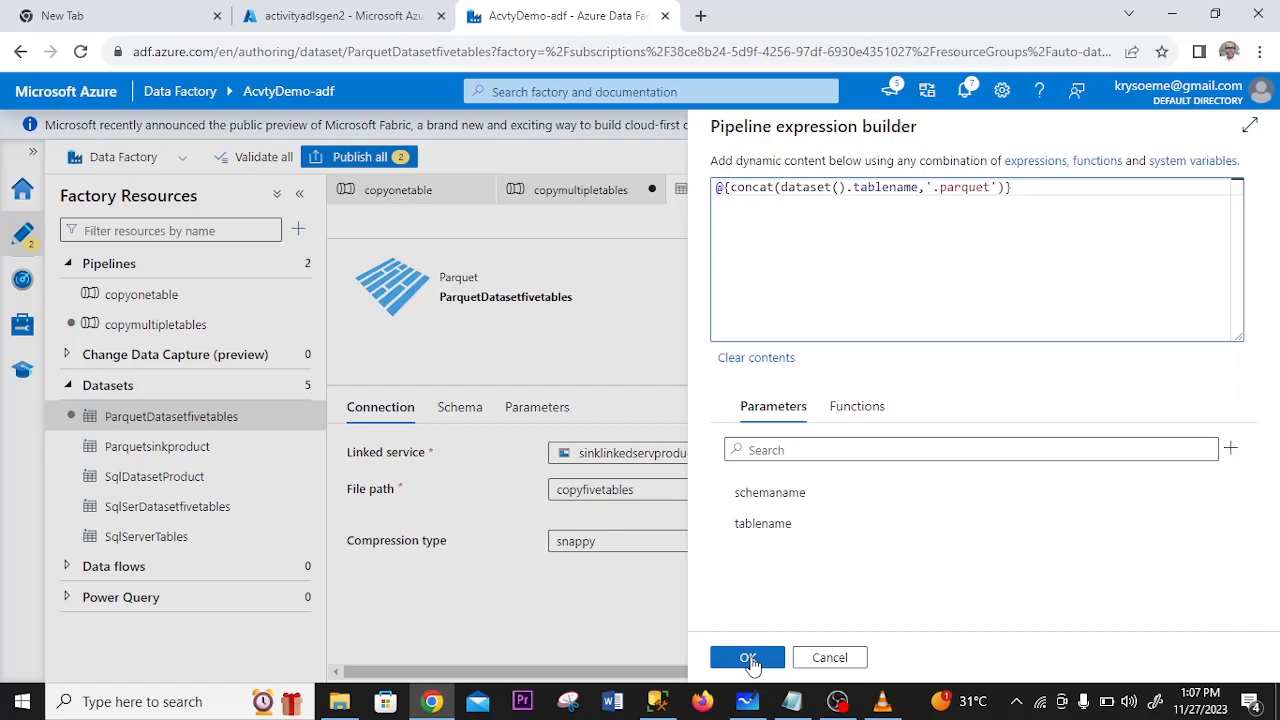
pyautogui.click(751, 658)
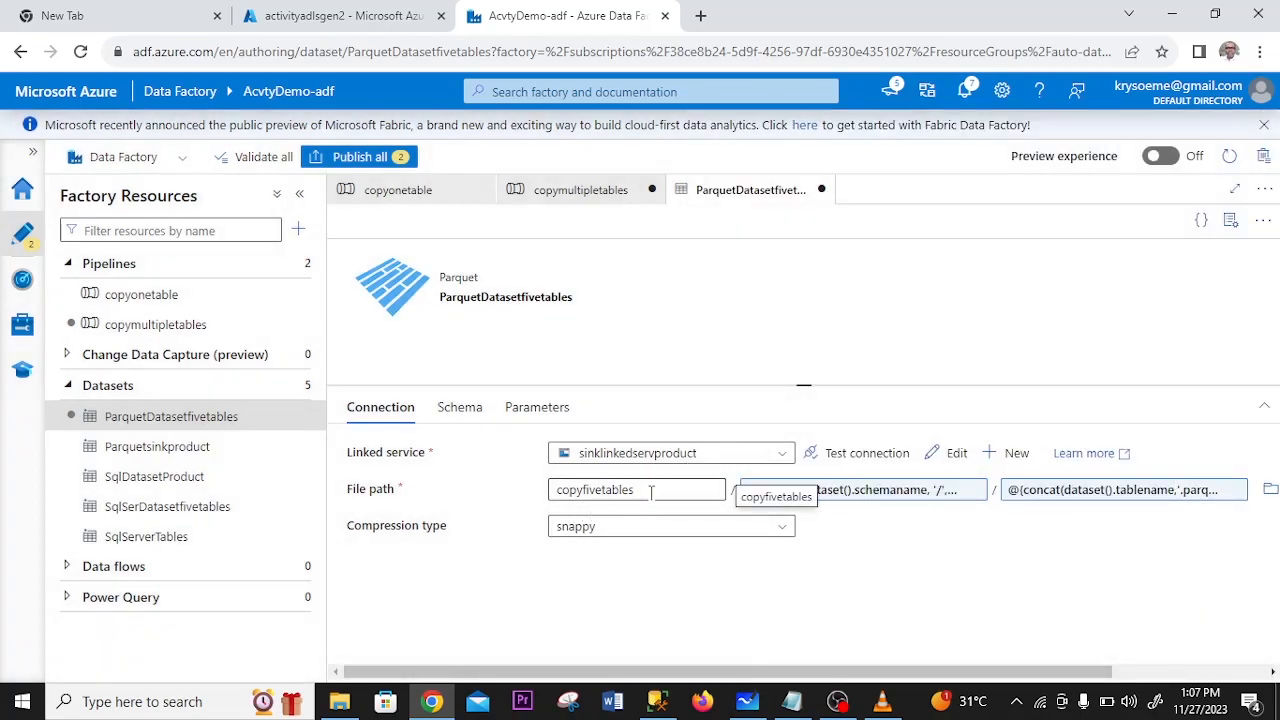
pyautogui.click(870, 493)
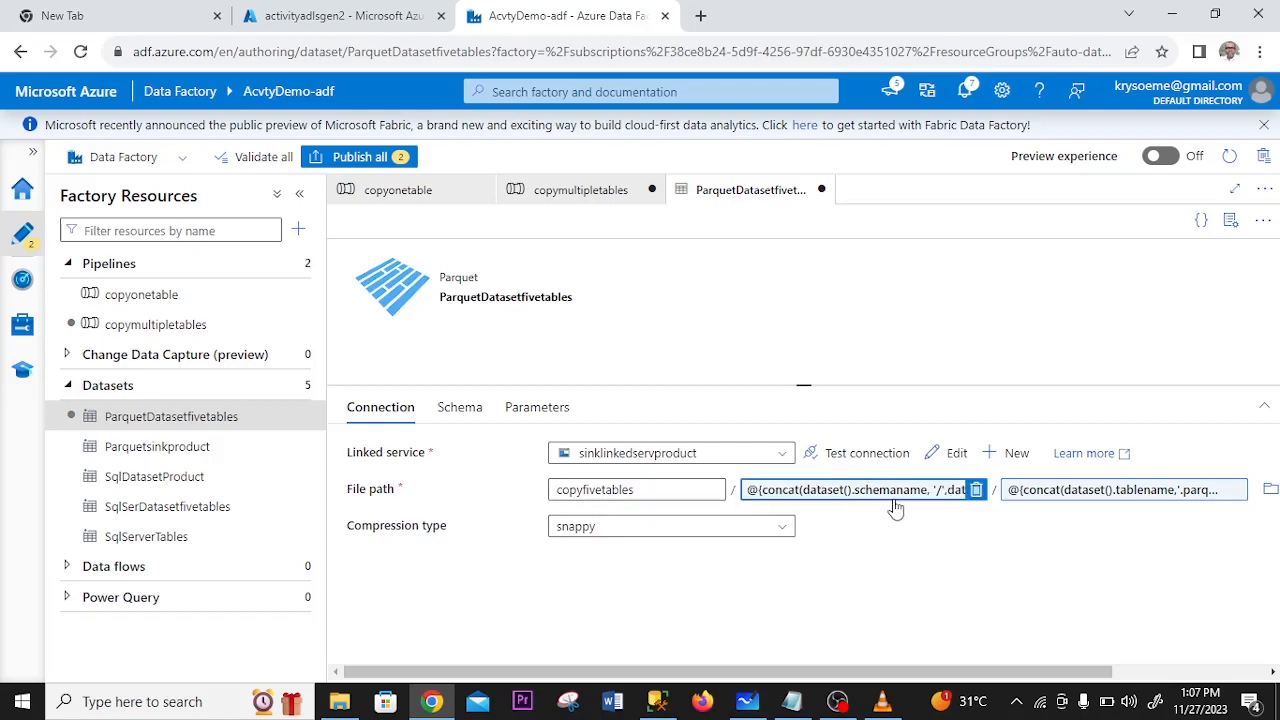
pyautogui.click(1065, 495)
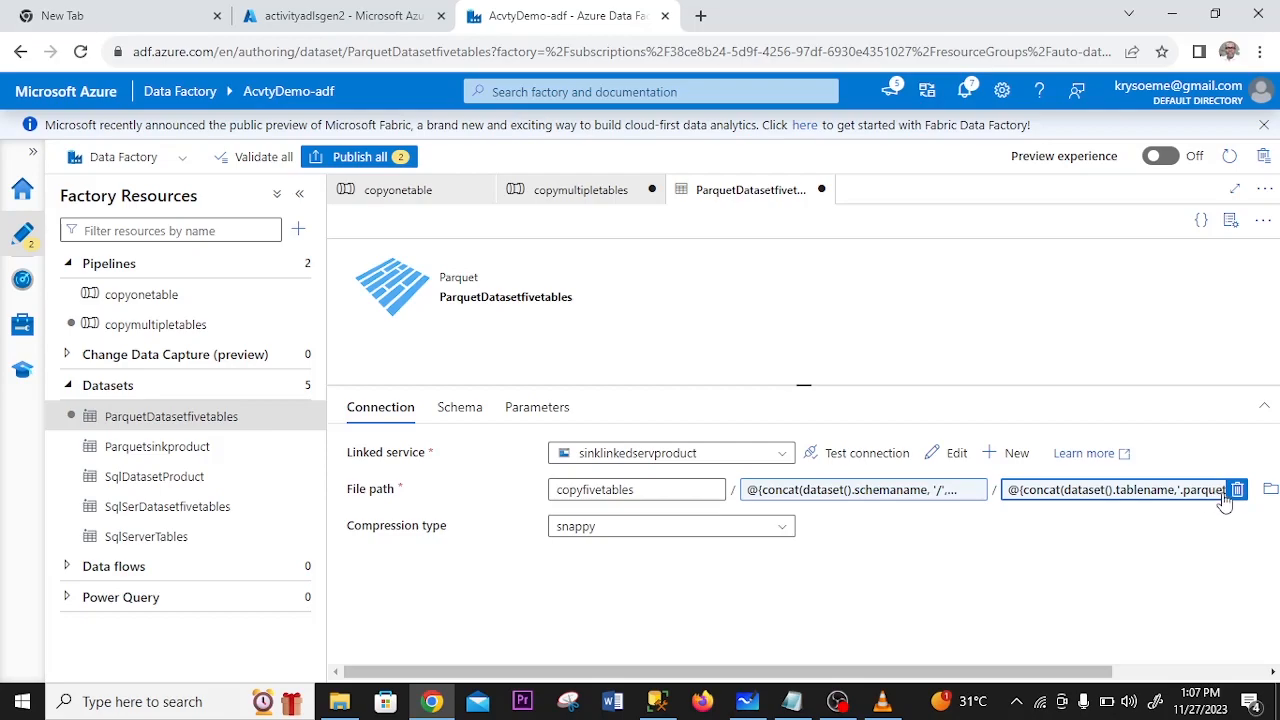
# - Publish the pending changes to the copymultipletables pipeline and the SqlServerforalltables and Parquetdatasetfivenew datasets
pyautogui.click(598, 195)
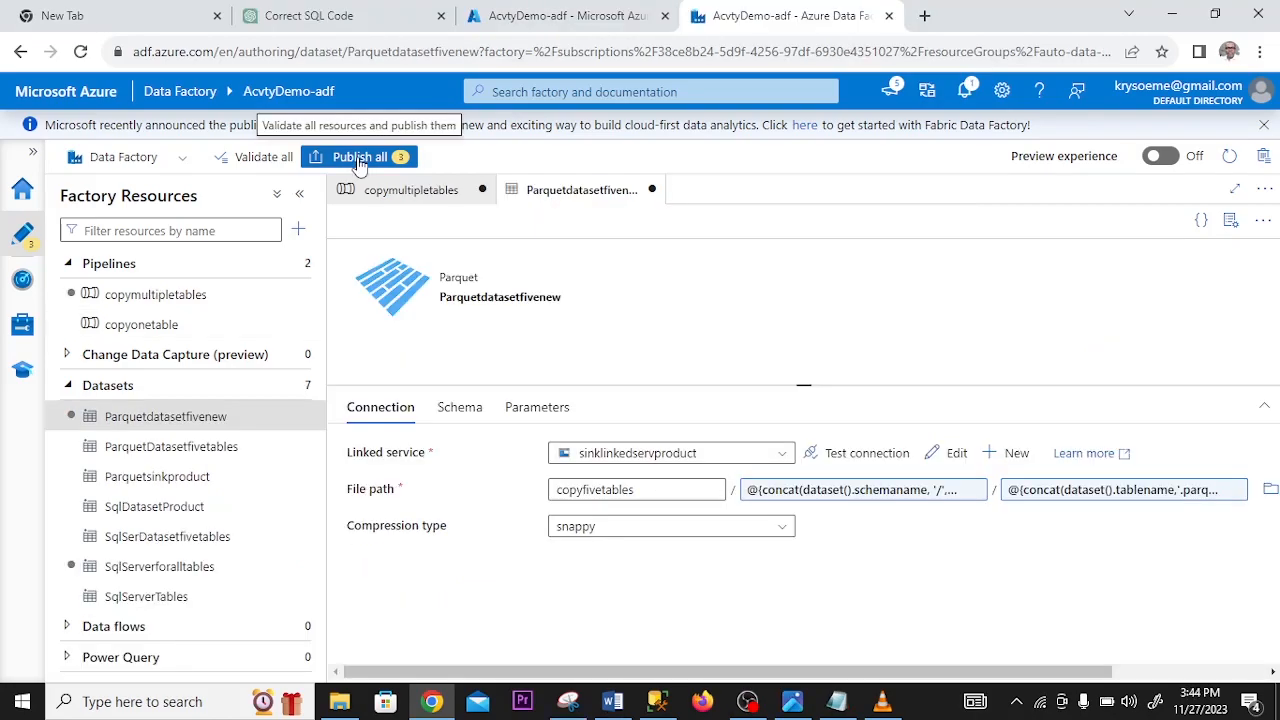
pyautogui.click(358, 157)
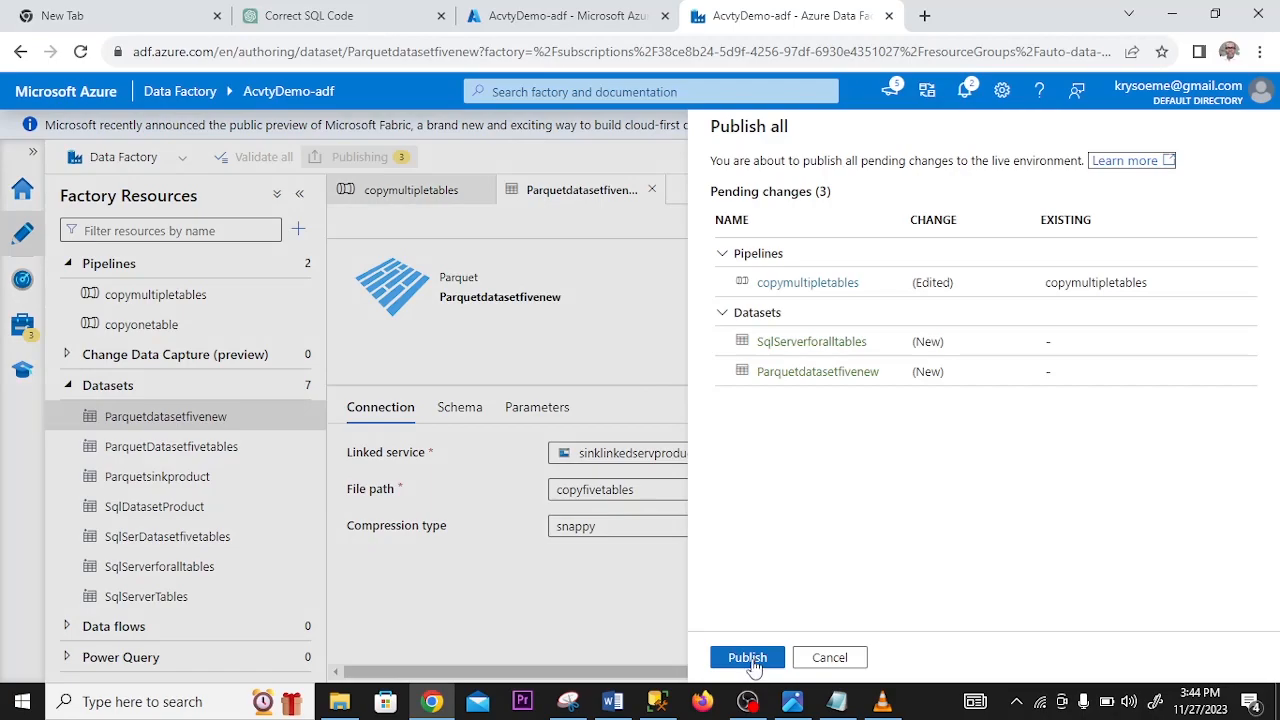
pyautogui.click(750, 658)
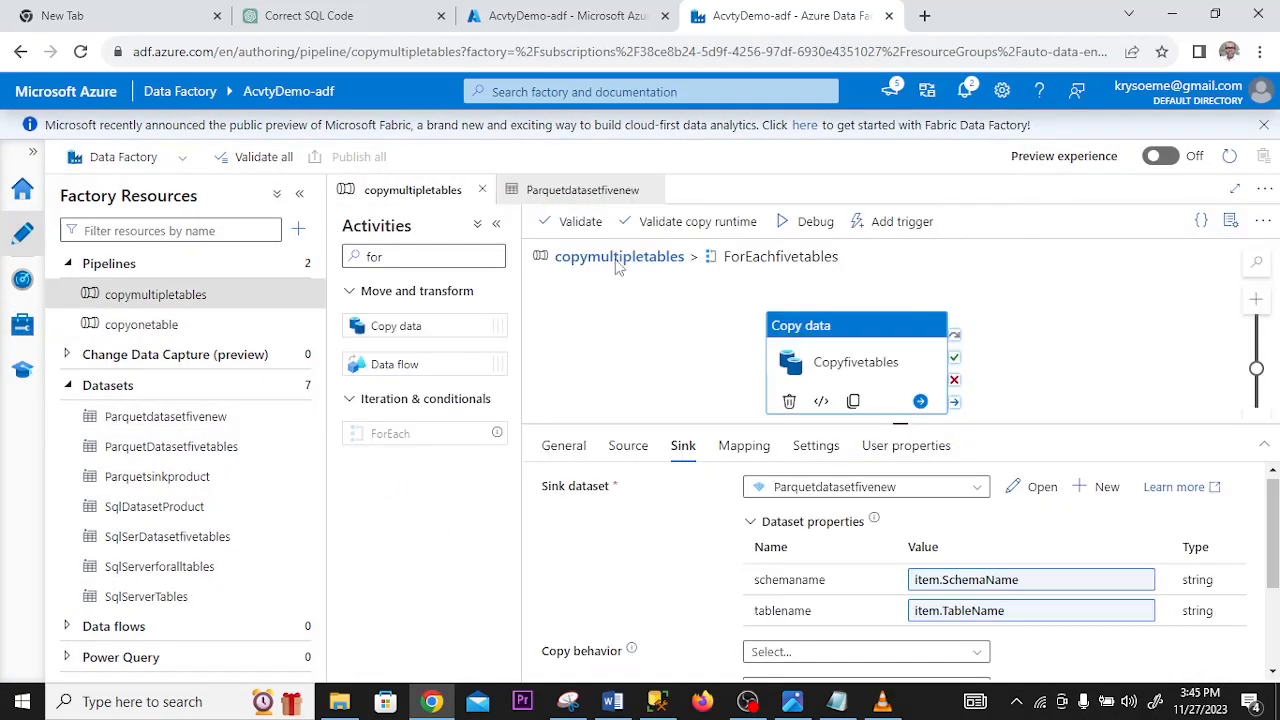
# - Return to the copymultipletables pipeline and trigger an immediate run using the last published configuration
pyautogui.click(617, 258)
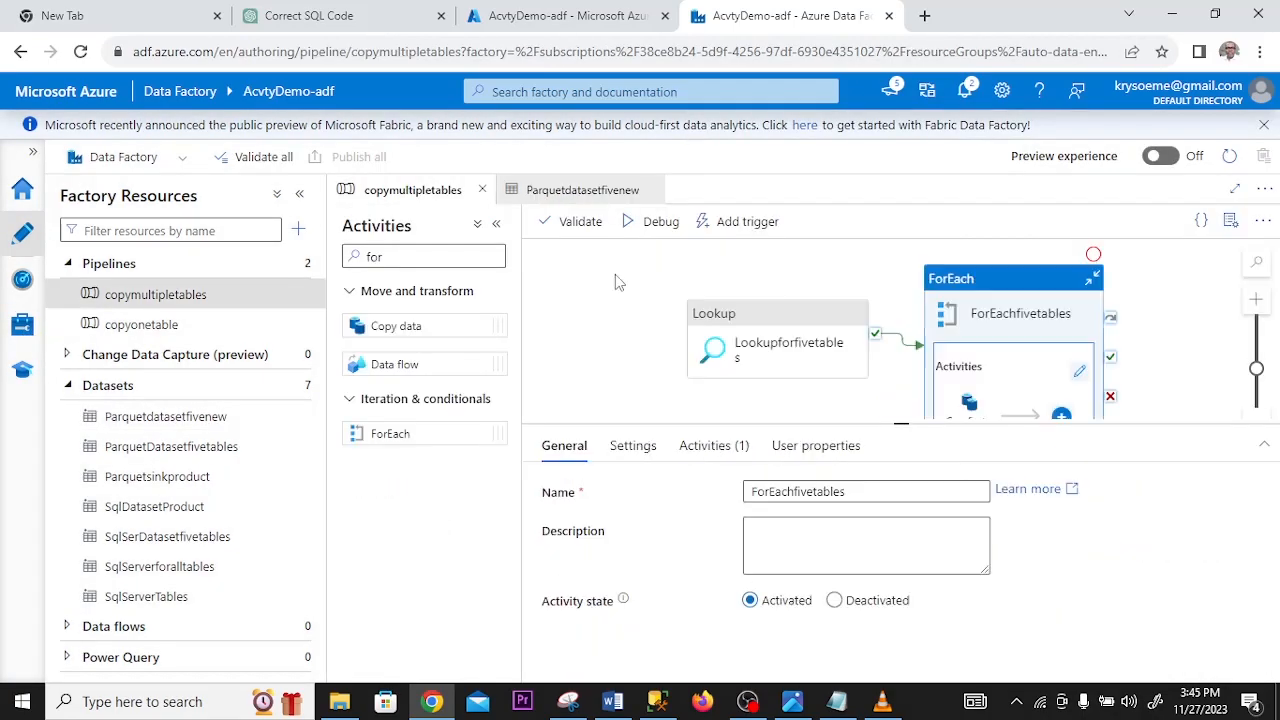
pyautogui.click(752, 224)
pyautogui.click(733, 254)
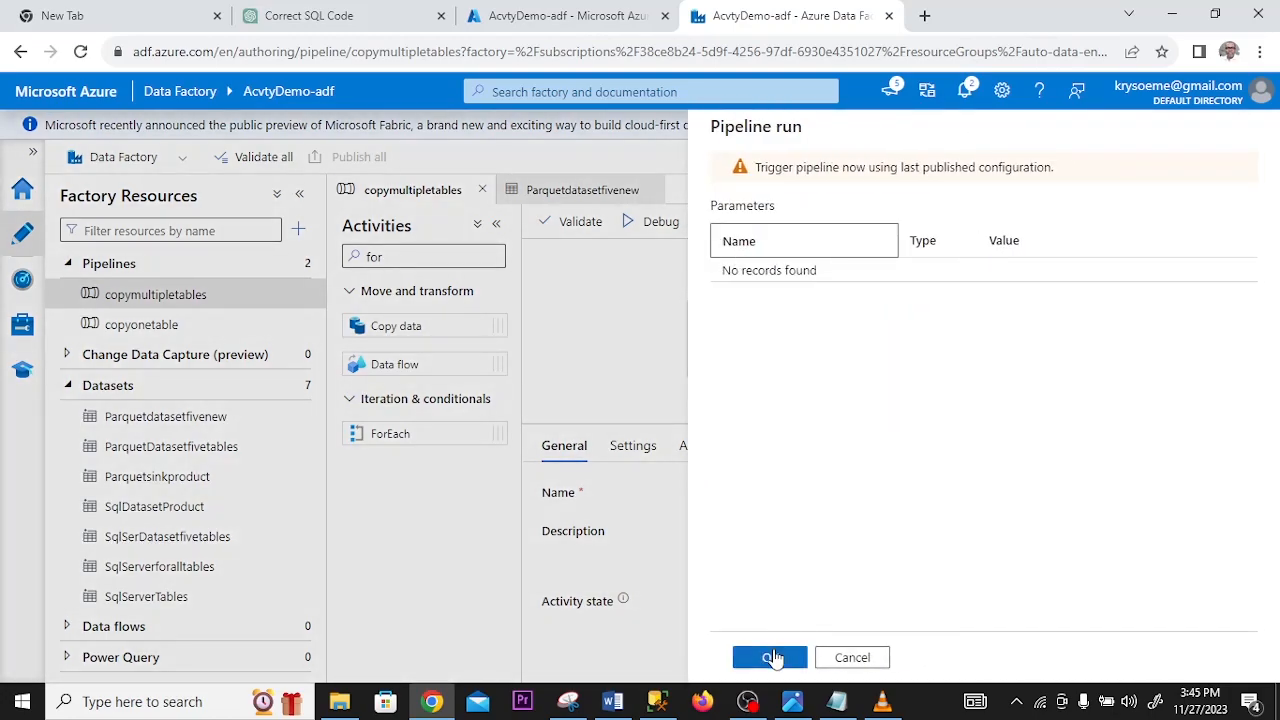
pyautogui.click(772, 657)
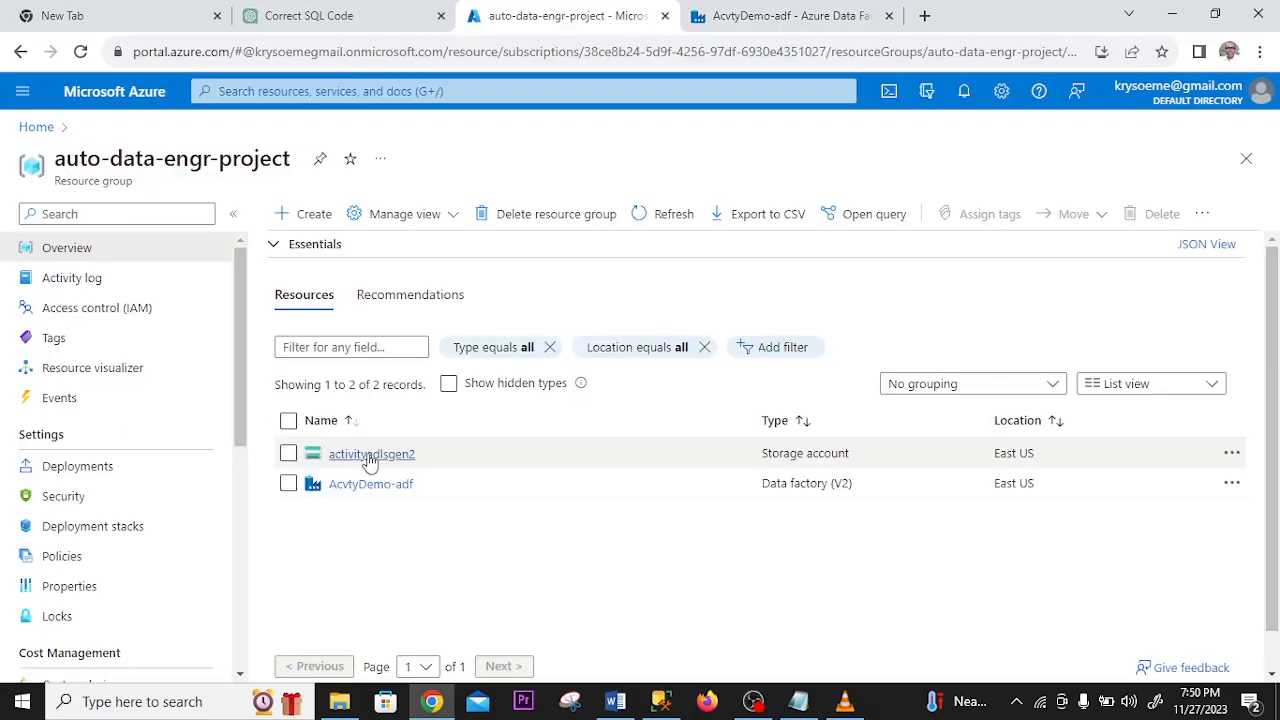
# - In the Azure portal, open the activityadlsgen2 storage account and inspect the SalesLT folder in the copyfivetables container
pyautogui.click(366, 451)
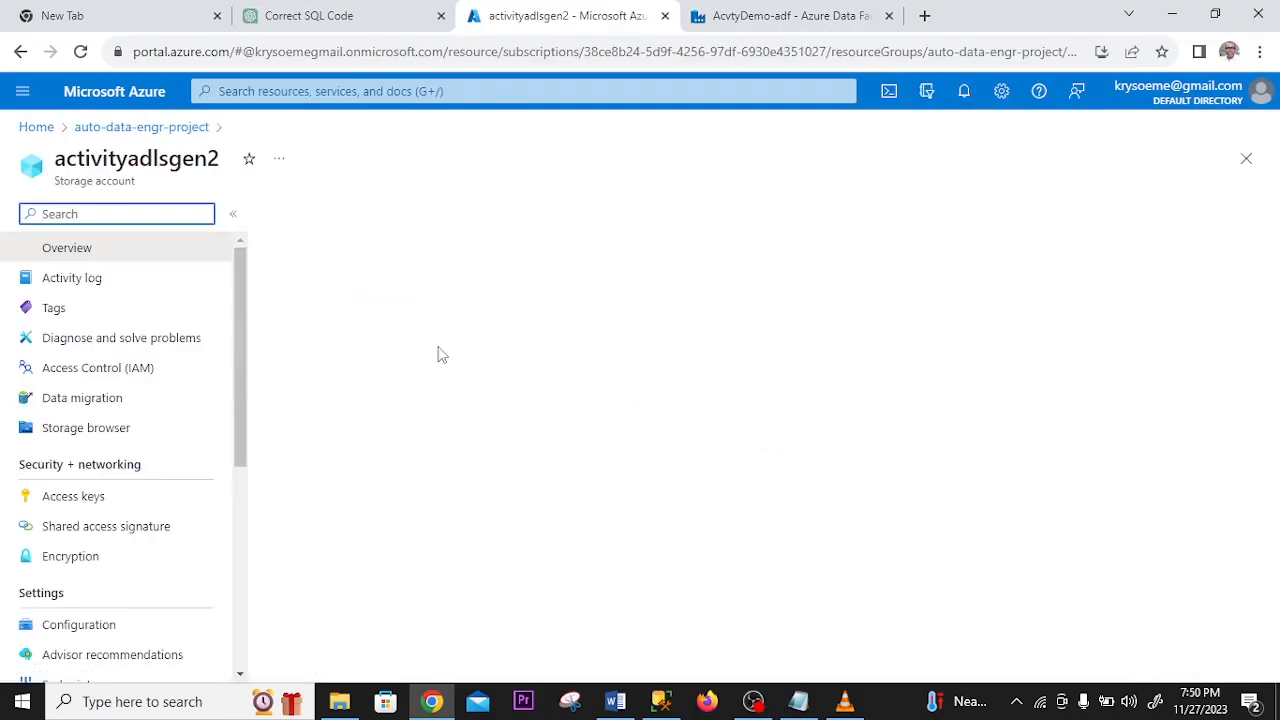
pyautogui.click(338, 367)
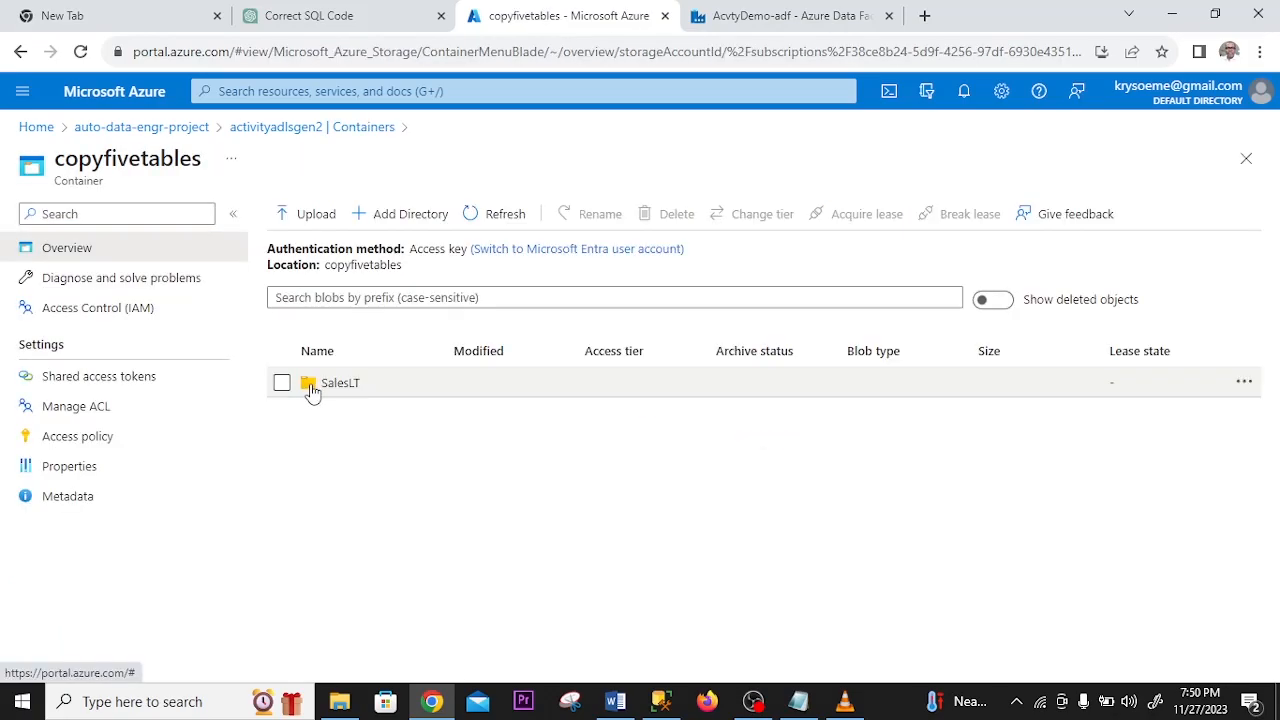
pyautogui.click(312, 390)
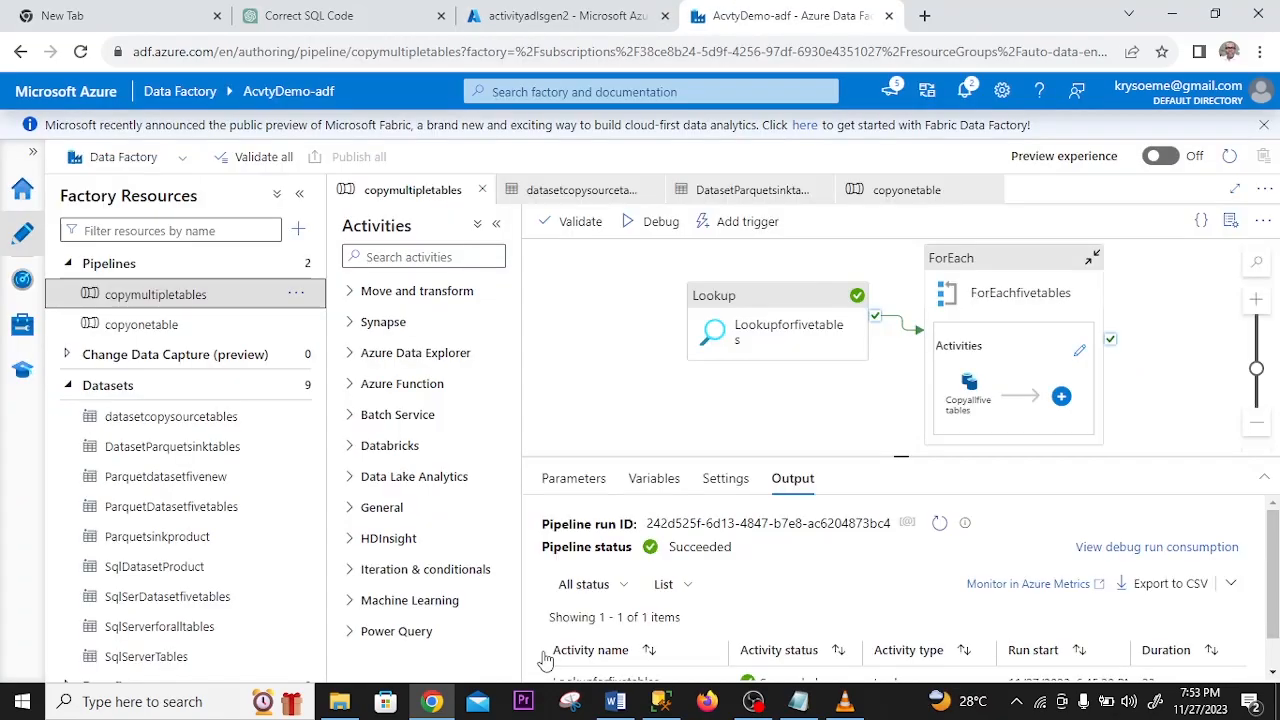
pyautogui.moveTo(762, 700)
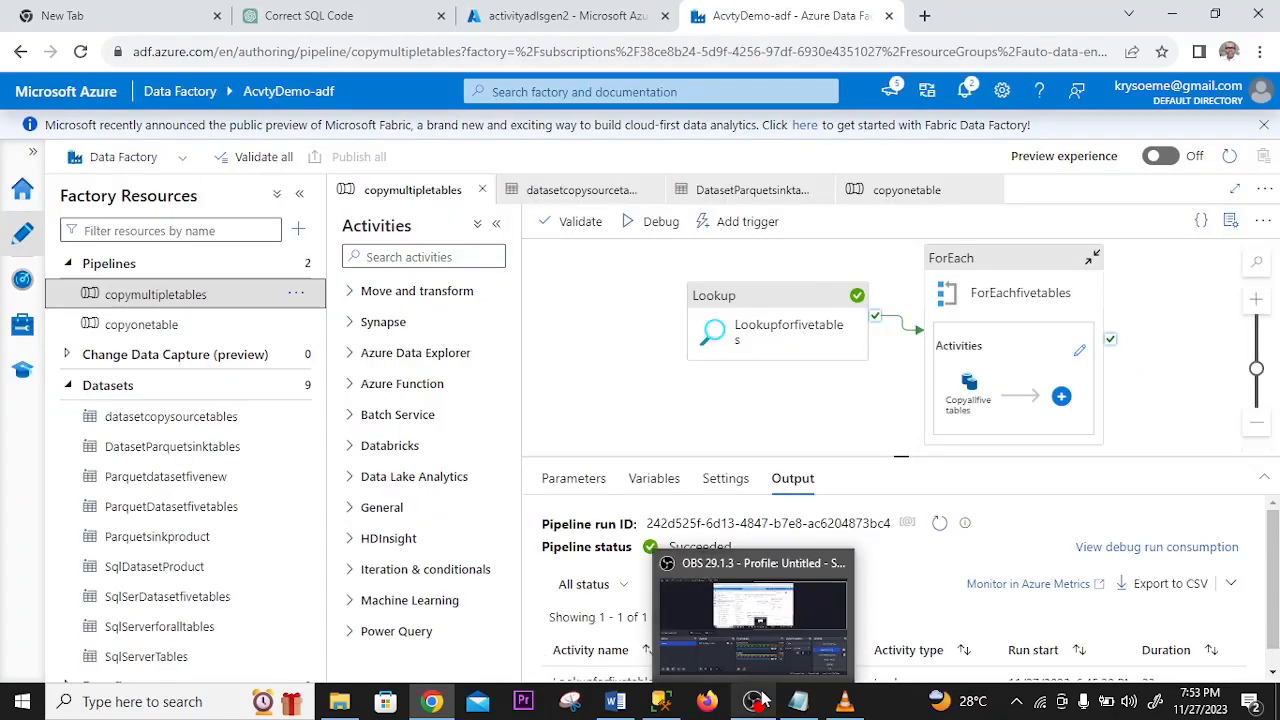